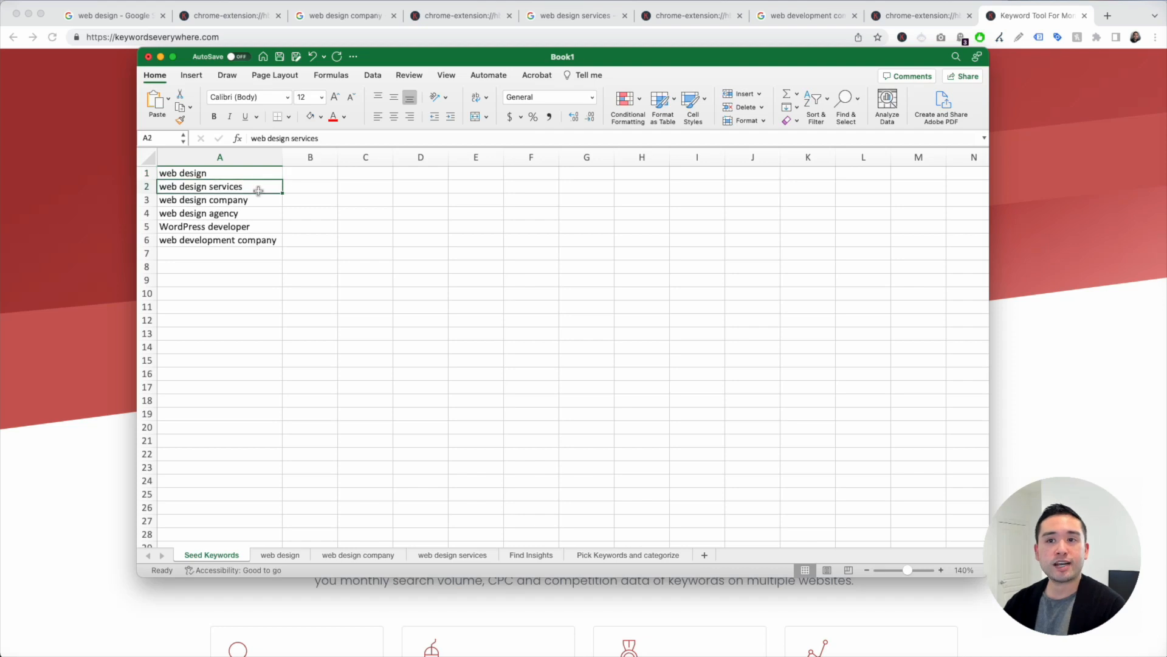
Step: Review the seed keywords in column A of the Seed Keywords sheet and bring the Keywords Everywhere website in Chrome to the front
click(256, 202)
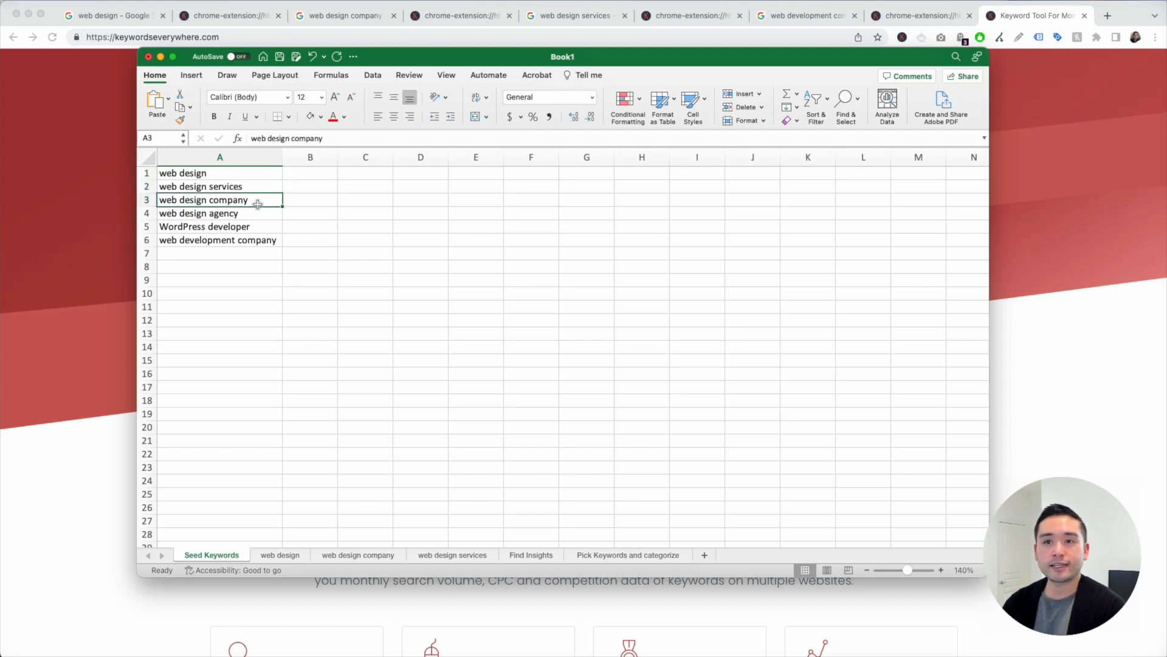
click(256, 216)
click(264, 226)
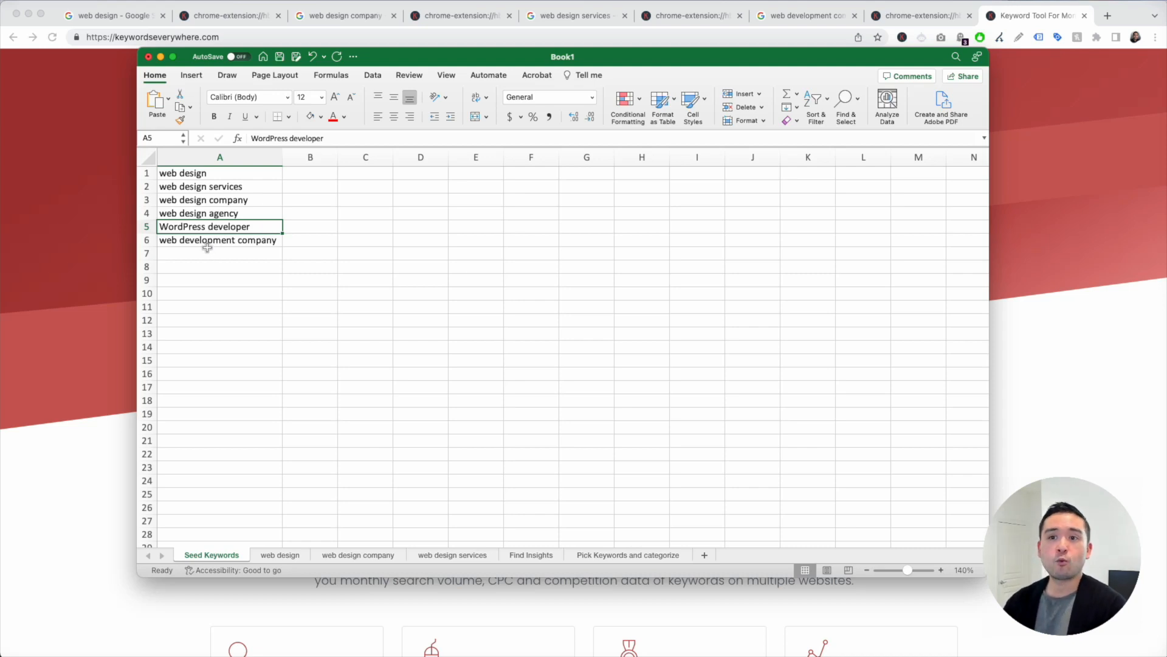
drag(208, 243, 219, 341)
click(219, 344)
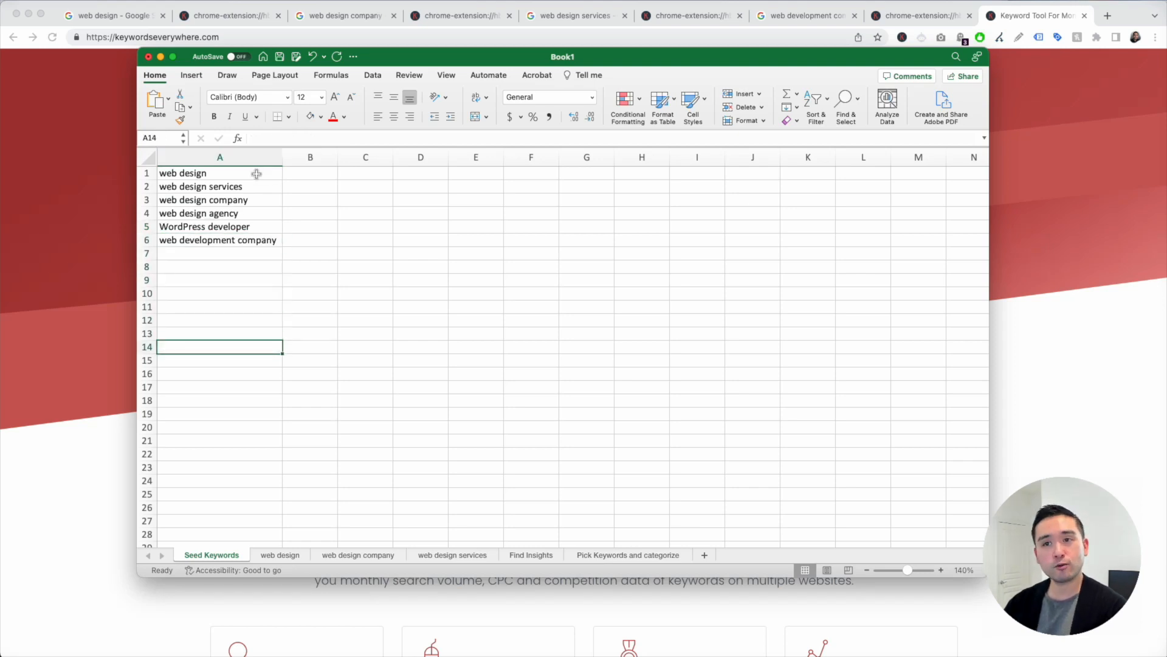
drag(255, 173, 244, 457)
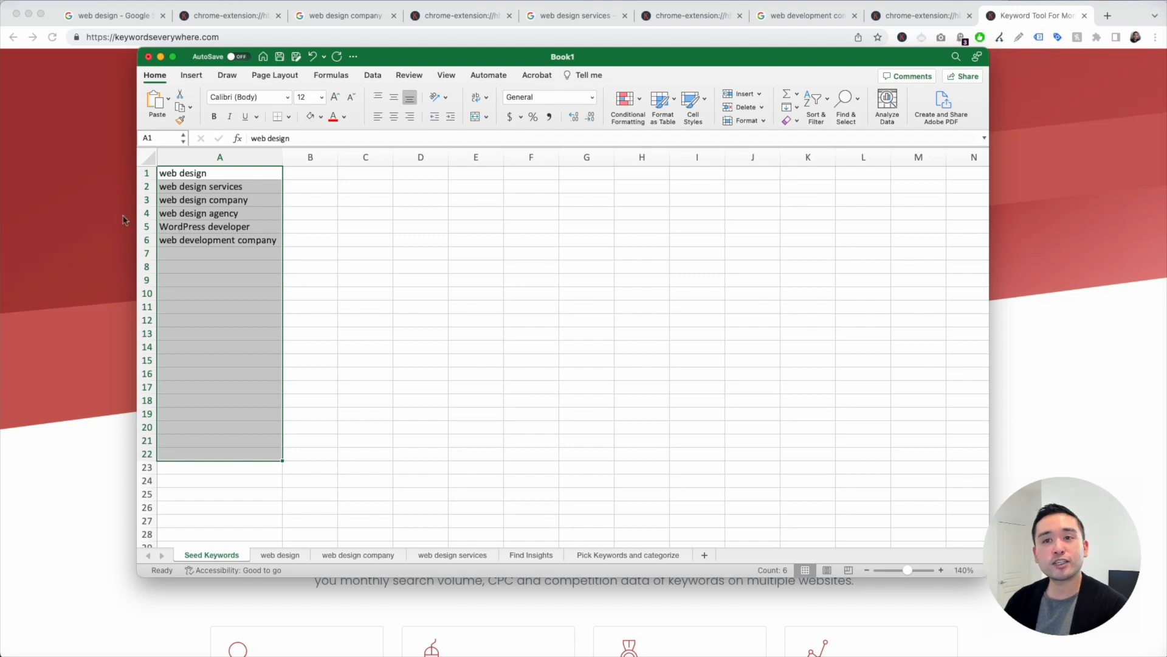
click(100, 217)
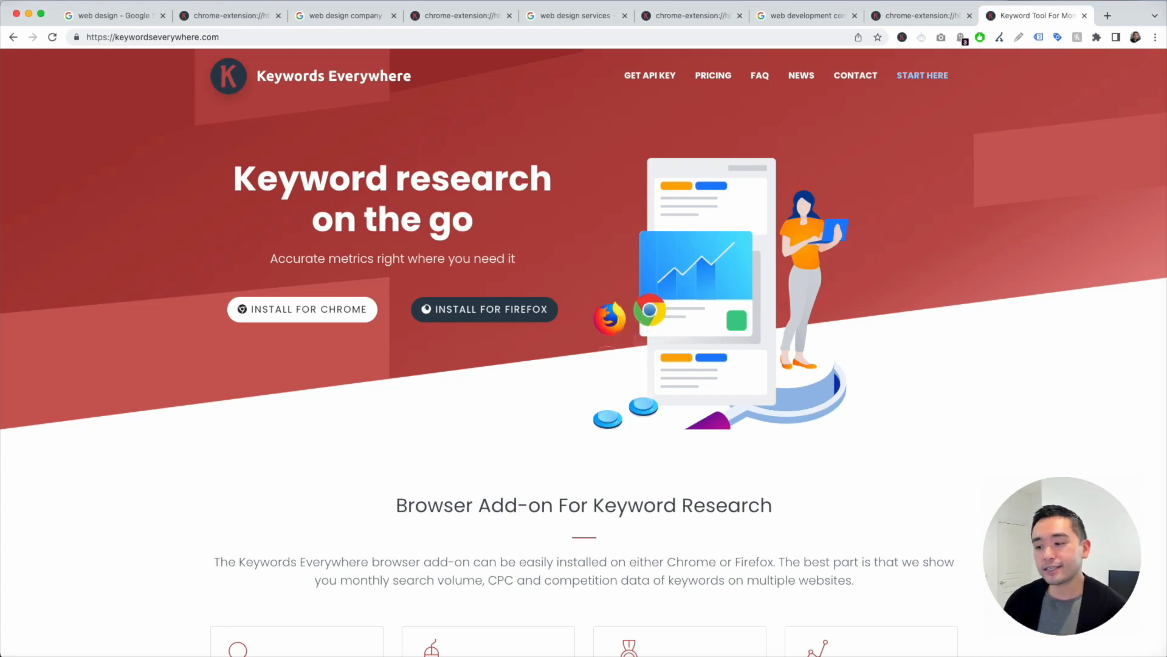
Step: Switch back to Excel, look over the seed keyword list and select the first keyword, "web design", in cell A1
key(super+Tab)
click(213, 202)
drag(214, 177, 222, 239)
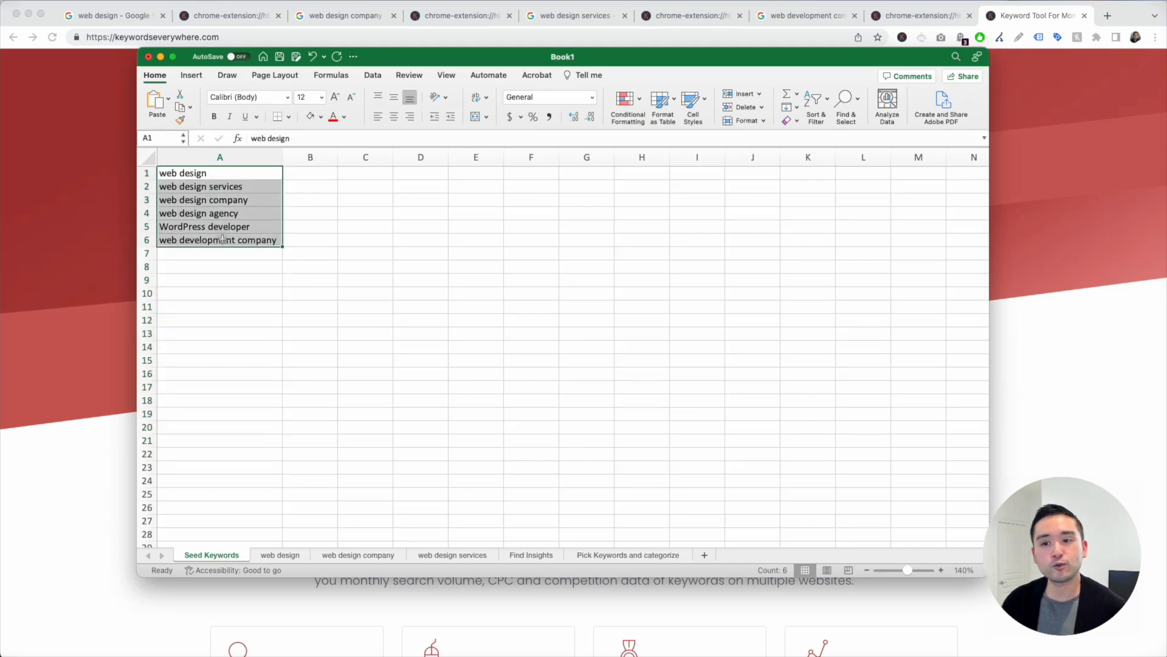
click(214, 176)
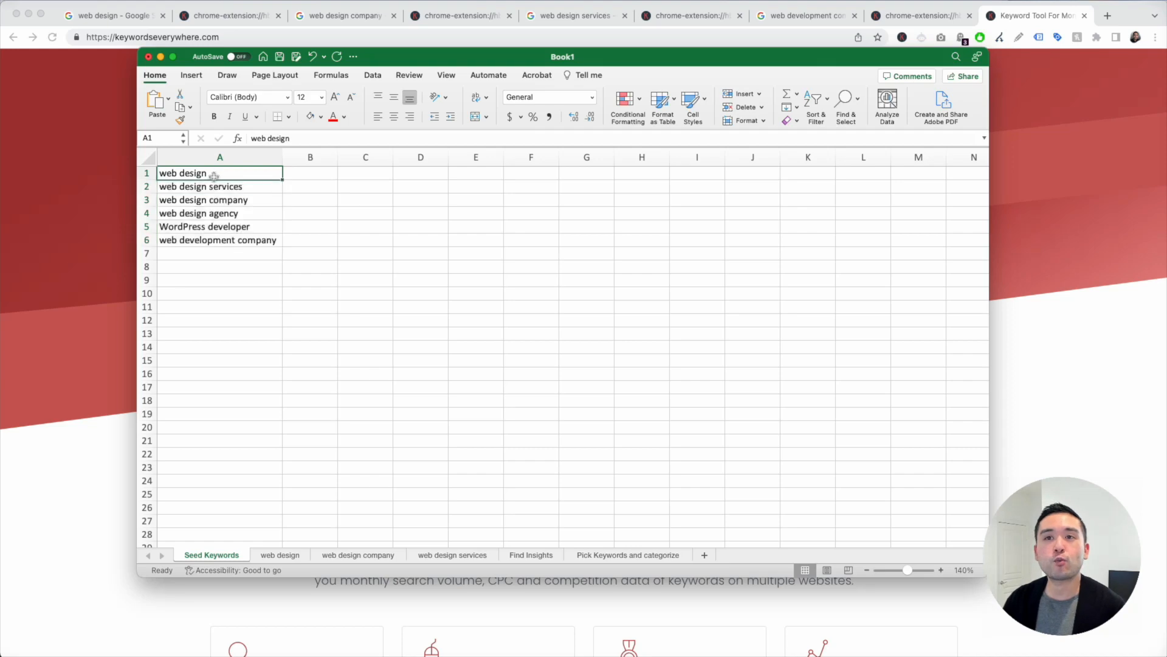
Step: In Chrome, bring up the Google results for "web design" and examine the keyword's volume, CPC, competition and trend metrics at enlarged size
click(111, 171)
click(124, 17)
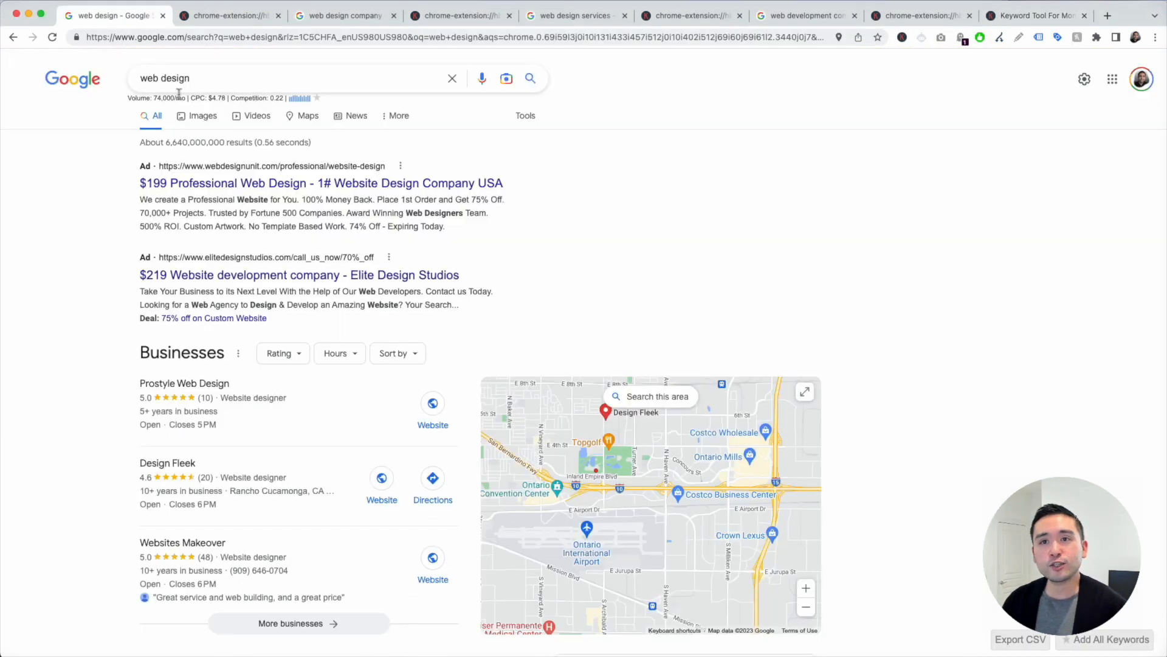
key(super+plus)
key(super+plus)
key(super+plus)
key(super+plus)
key(super+plus)
key(super+plus)
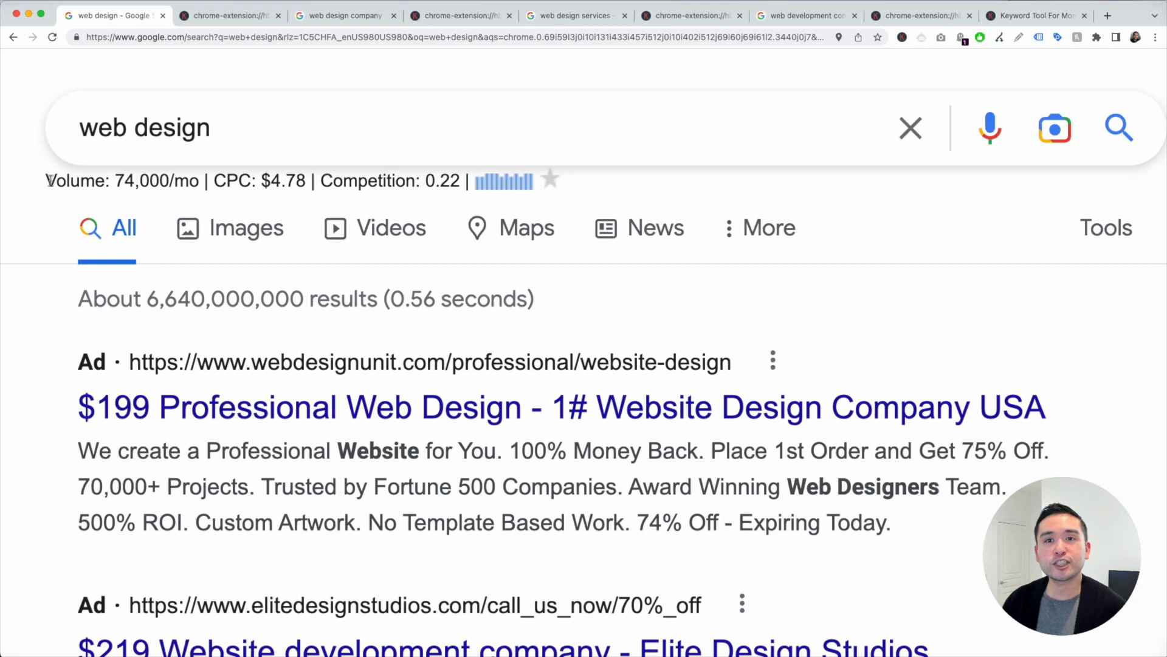
drag(47, 181, 471, 183)
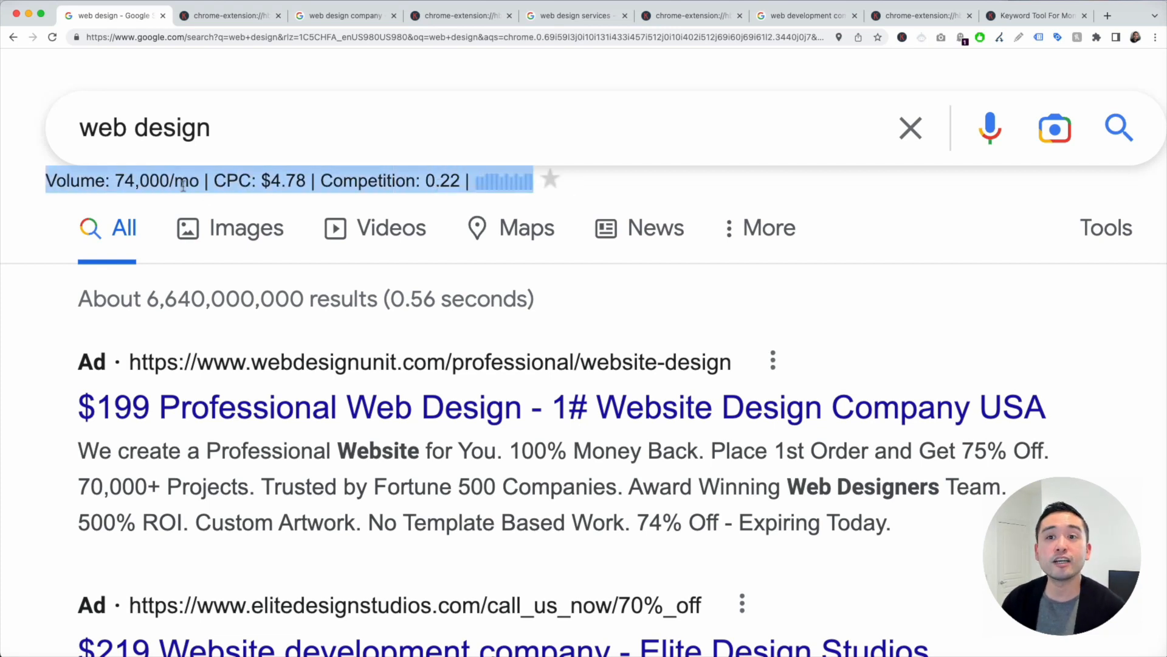
click(127, 181)
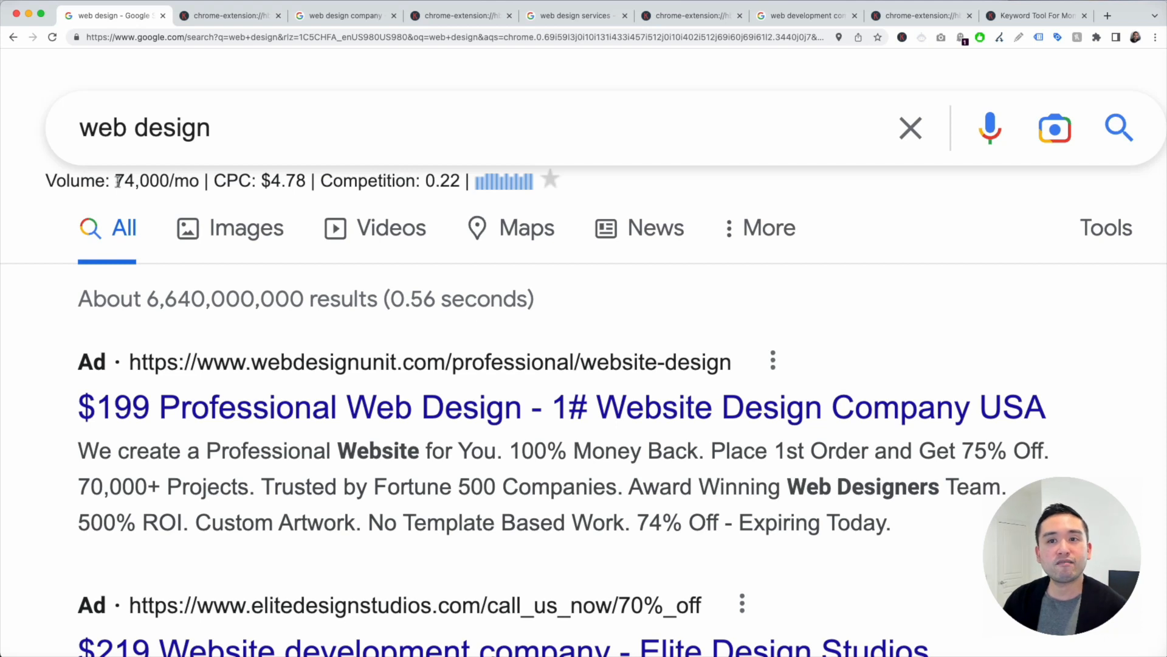
drag(215, 181, 307, 181)
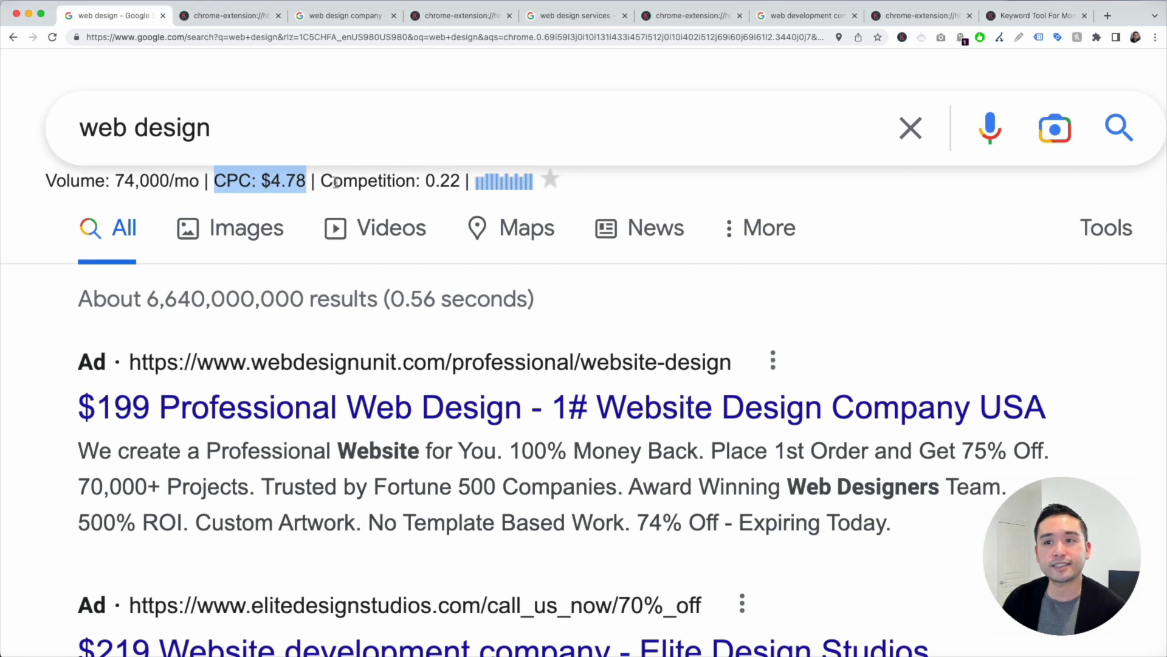
click(336, 182)
drag(321, 182, 458, 180)
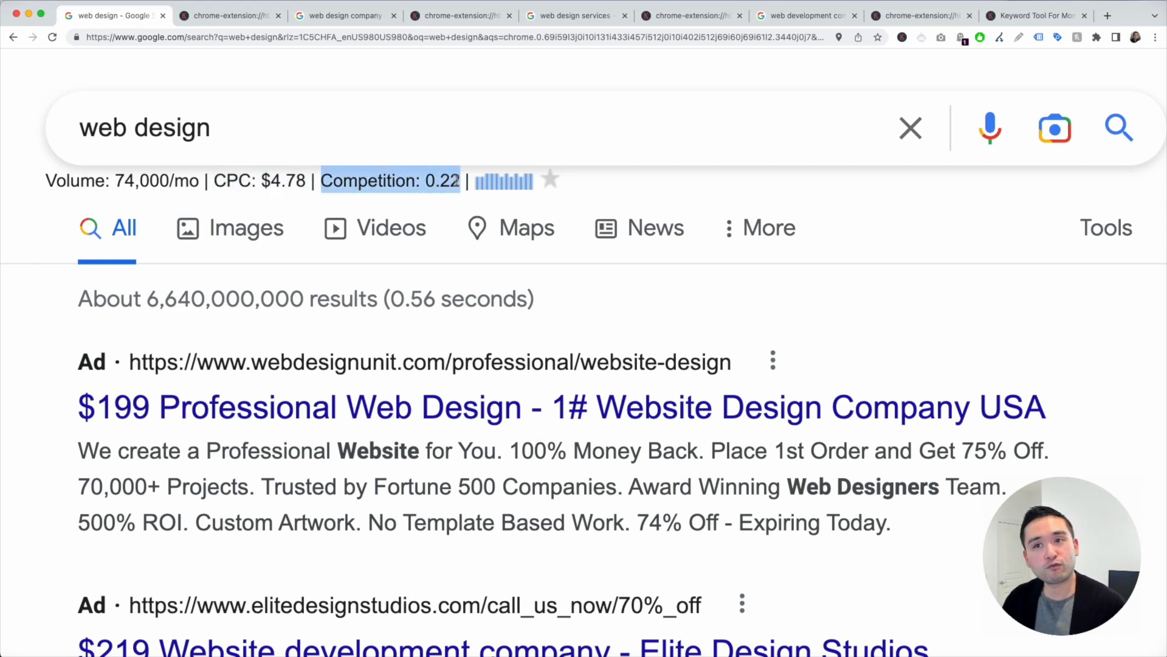
click(447, 181)
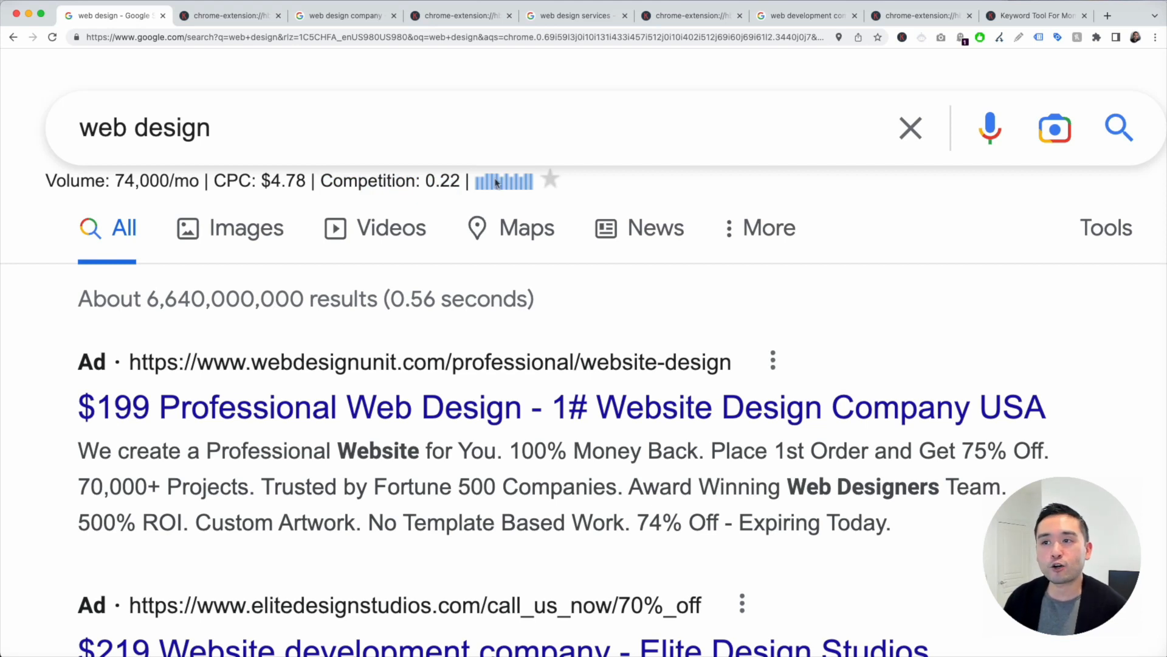
mouse_move(496, 183)
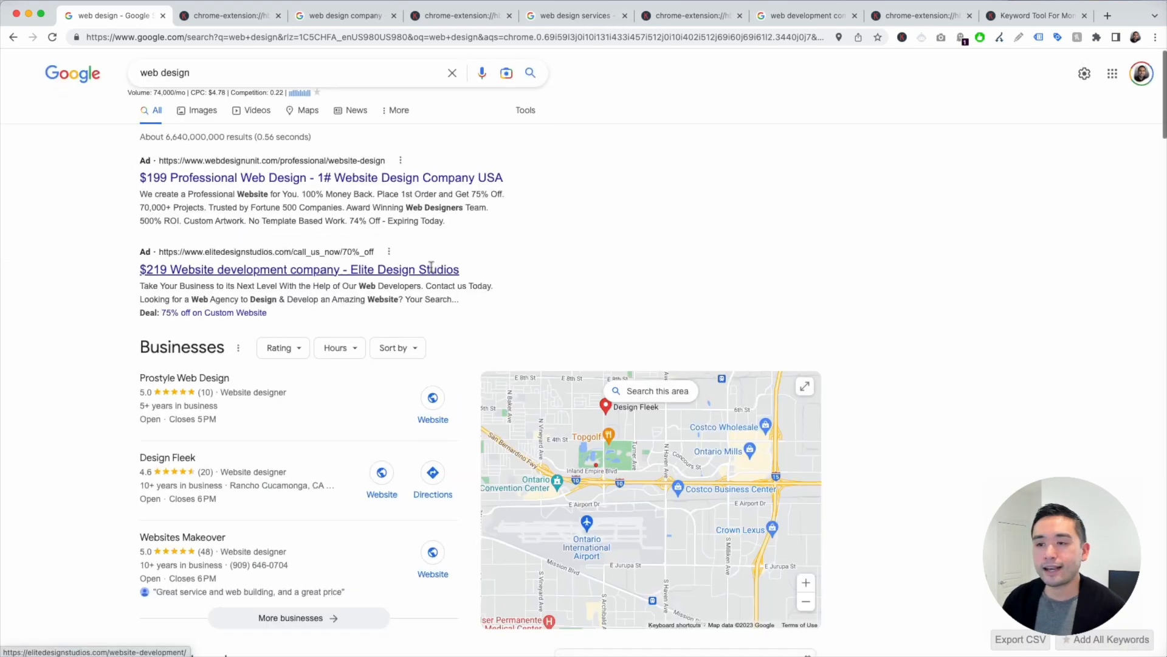
Step: Examine the SEO difficulty scores and the five-year trend data for "web design" beside the search results
scroll(433, 271, down, 8)
scroll(491, 281, down, 2)
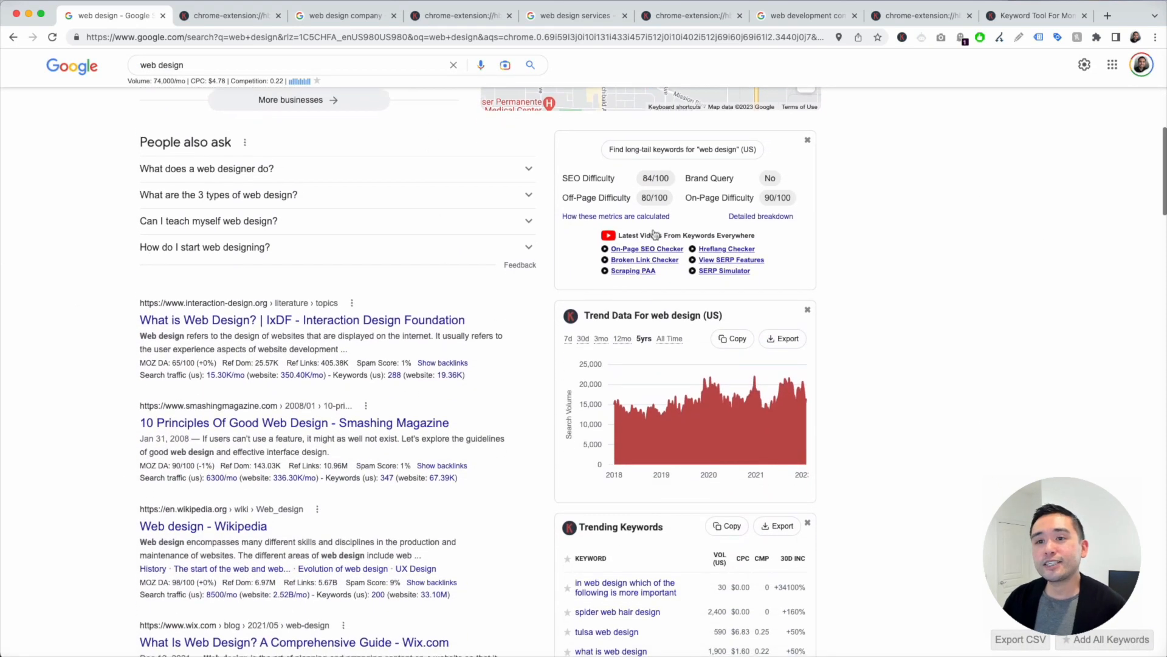
scroll(655, 365, up, 4)
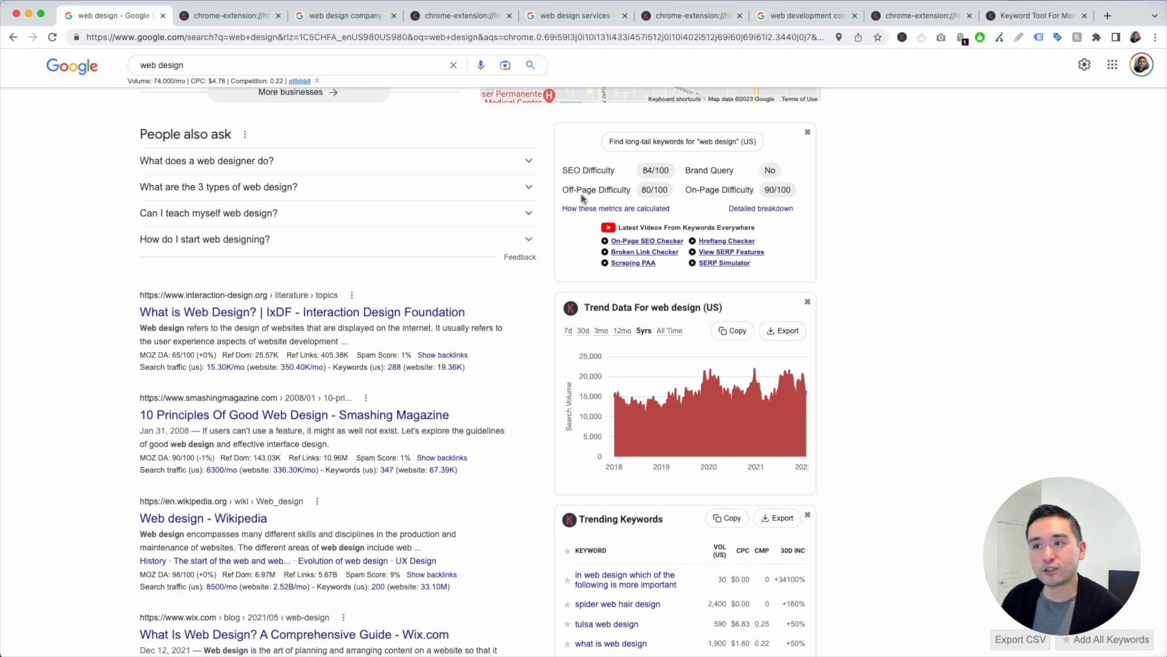
scroll(650, 198, down, 2)
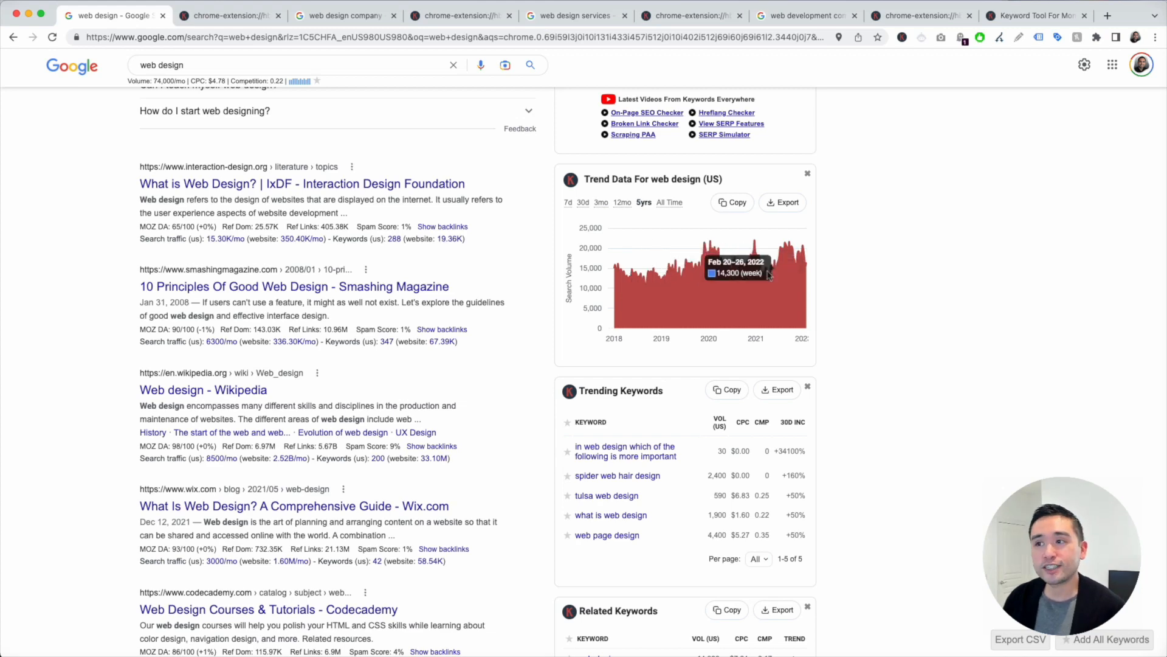
Step: Examine the Trending, Related, People Also Search For and Long-Tail keyword lists for "web design"
scroll(802, 274, down, 4)
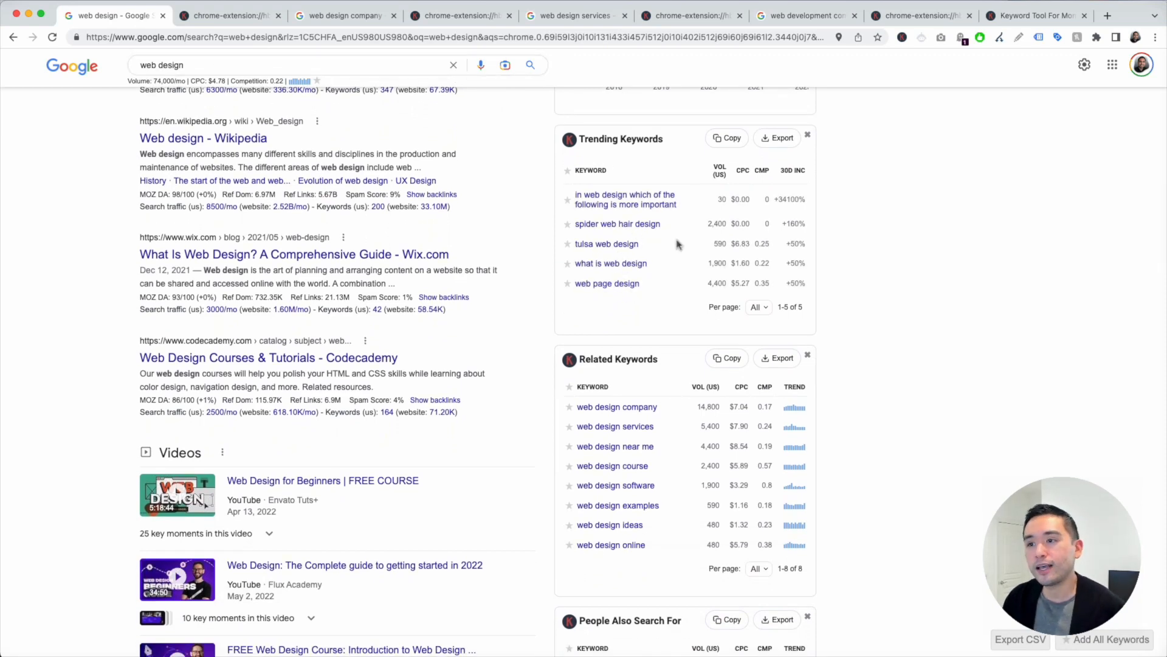
scroll(653, 362, down, 1)
scroll(653, 361, down, 3)
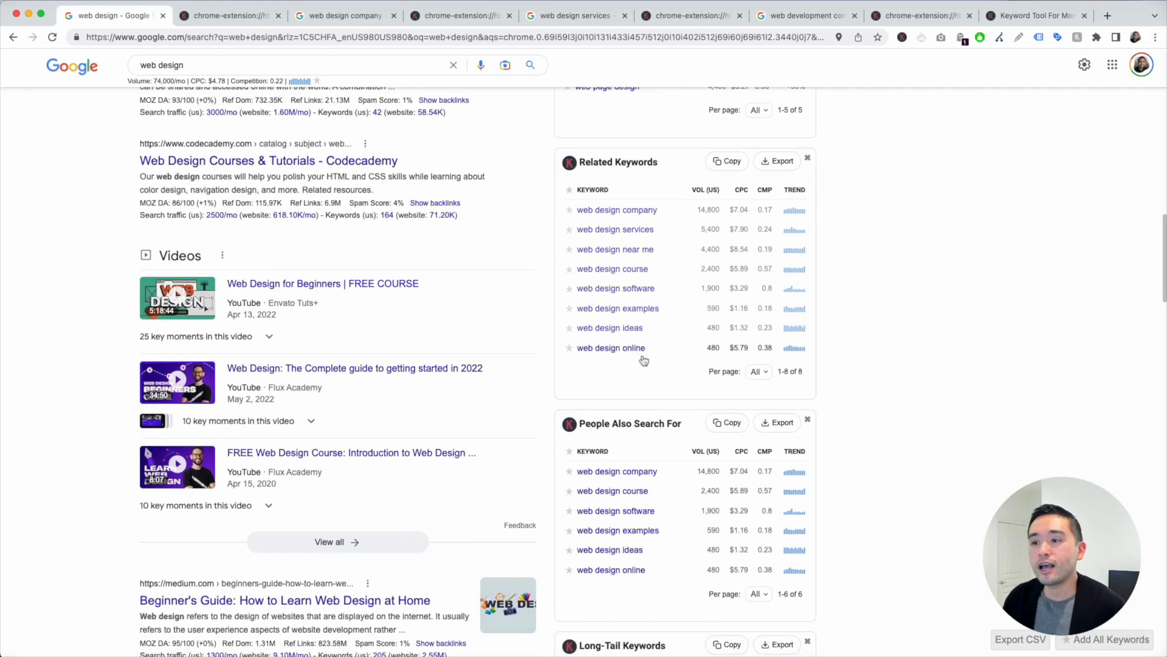
scroll(666, 434, down, 1)
scroll(670, 434, down, 5)
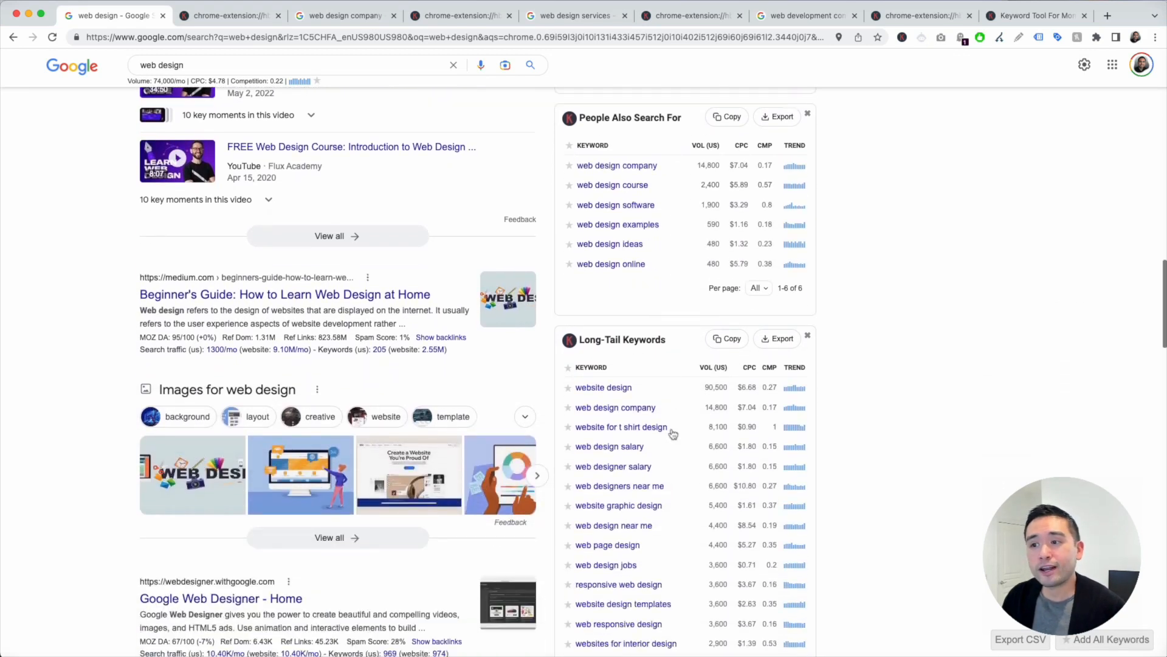
scroll(659, 353, down, 1)
scroll(659, 354, down, 3)
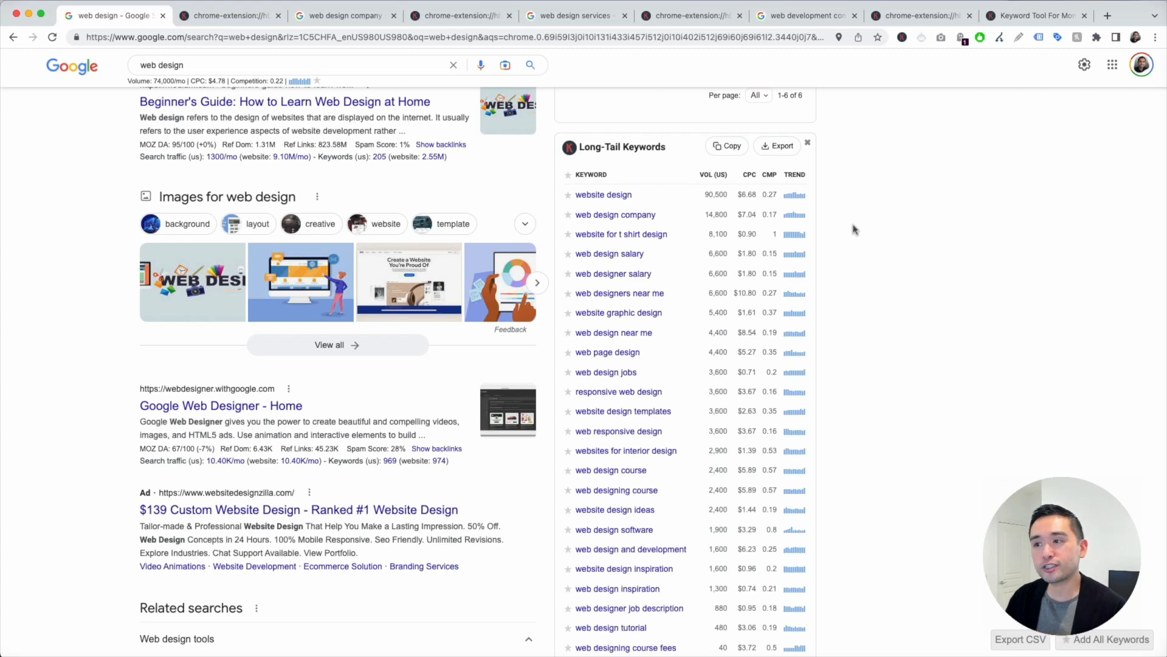
scroll(781, 240, down, 3)
scroll(769, 253, up, 13)
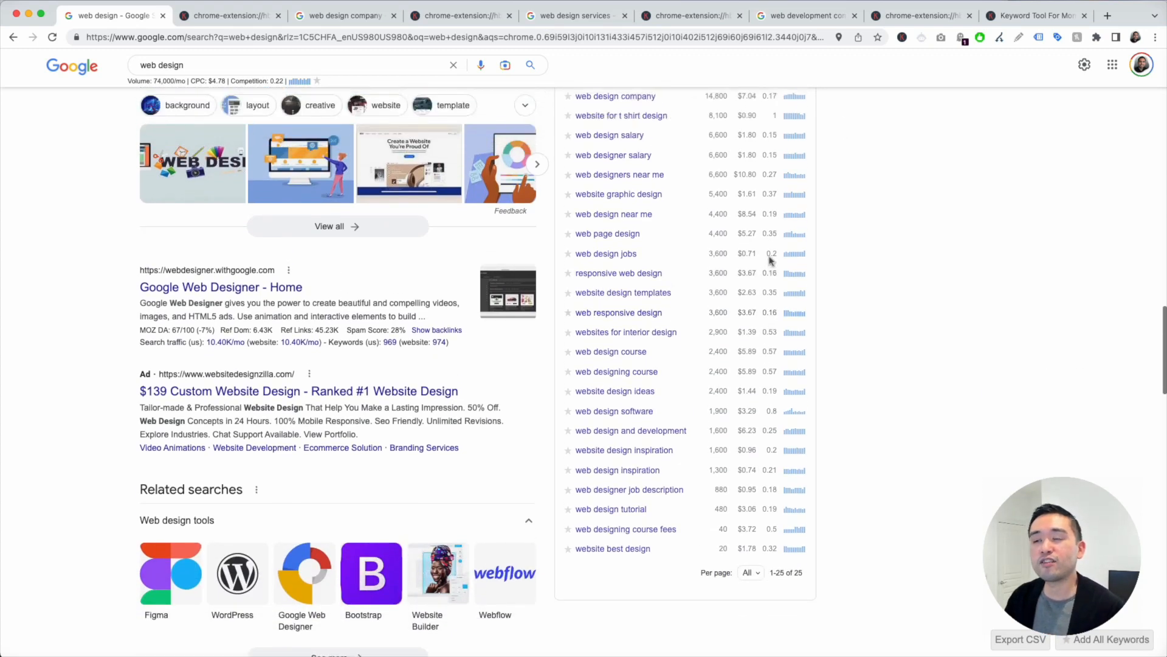
Step: Open the full long-tail keyword report for "web design" and examine its search volume, CPC, competition and monthly trend columns
scroll(843, 264, up, 15)
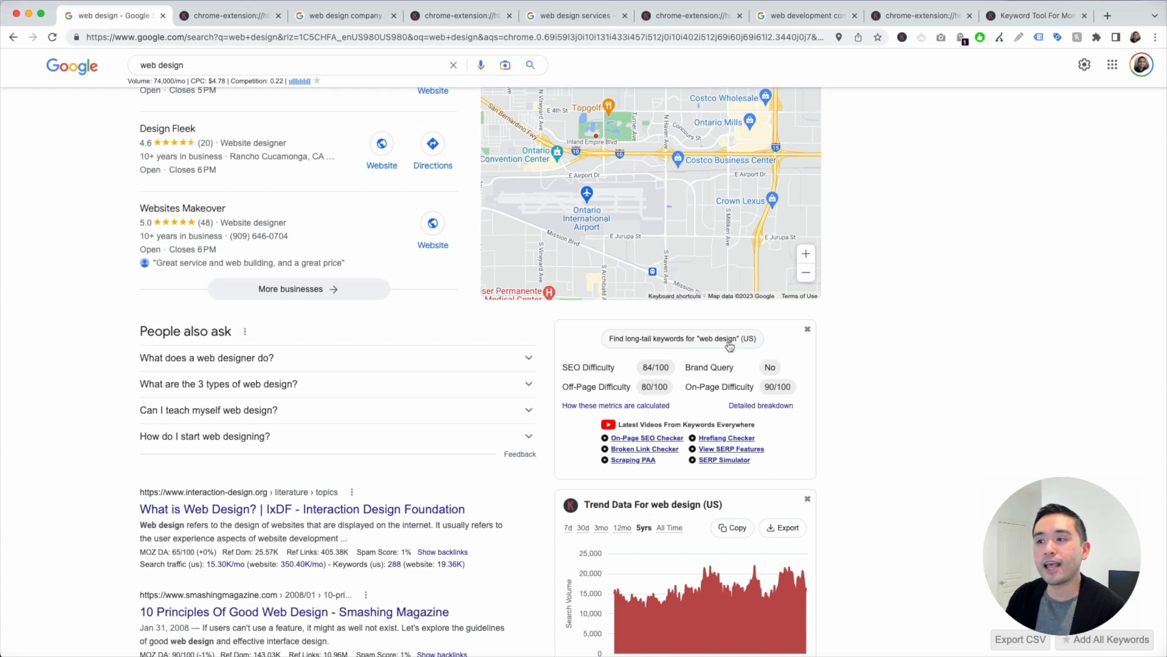
scroll(729, 346, down, 3)
click(210, 17)
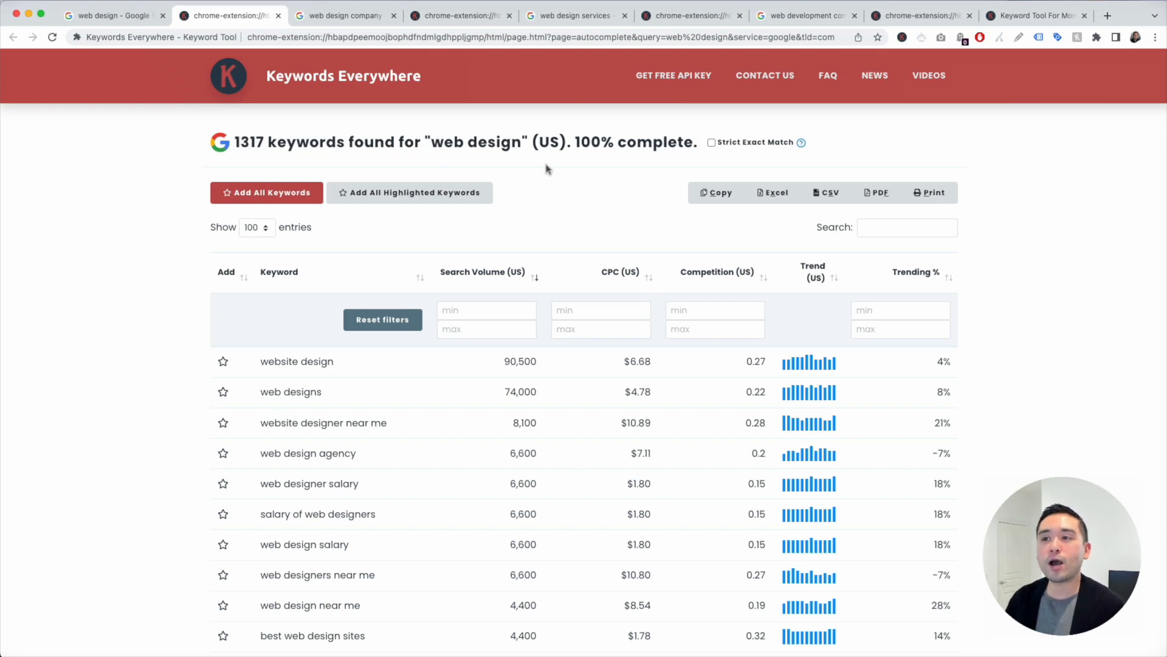
scroll(560, 179, down, 3)
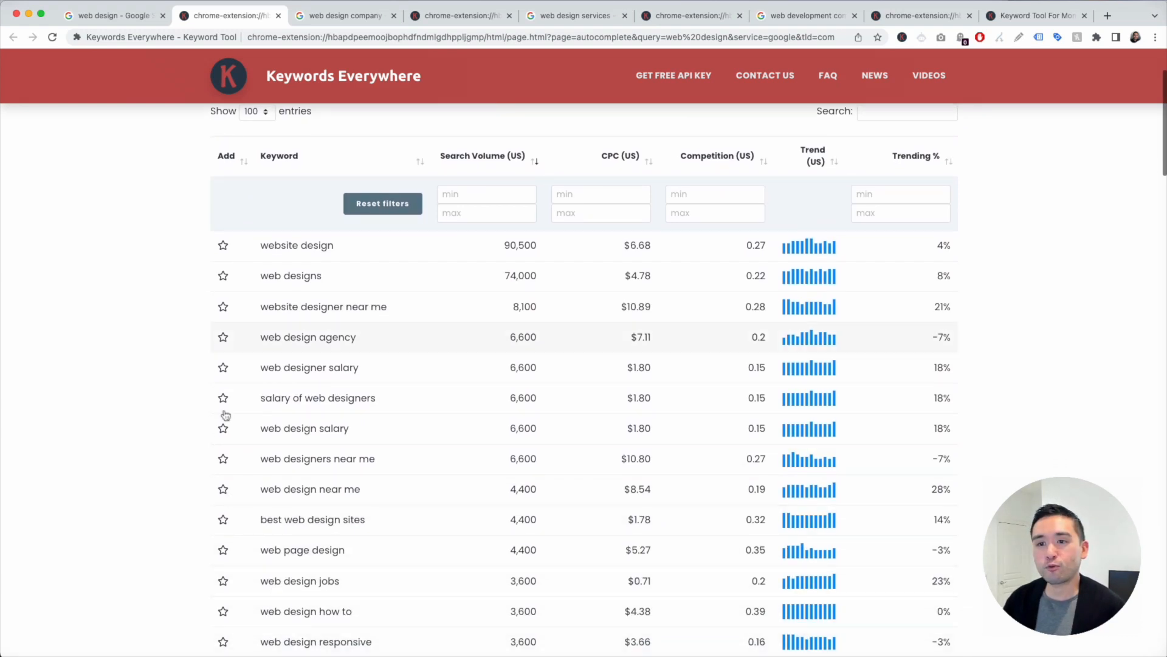
scroll(300, 263, down, 5)
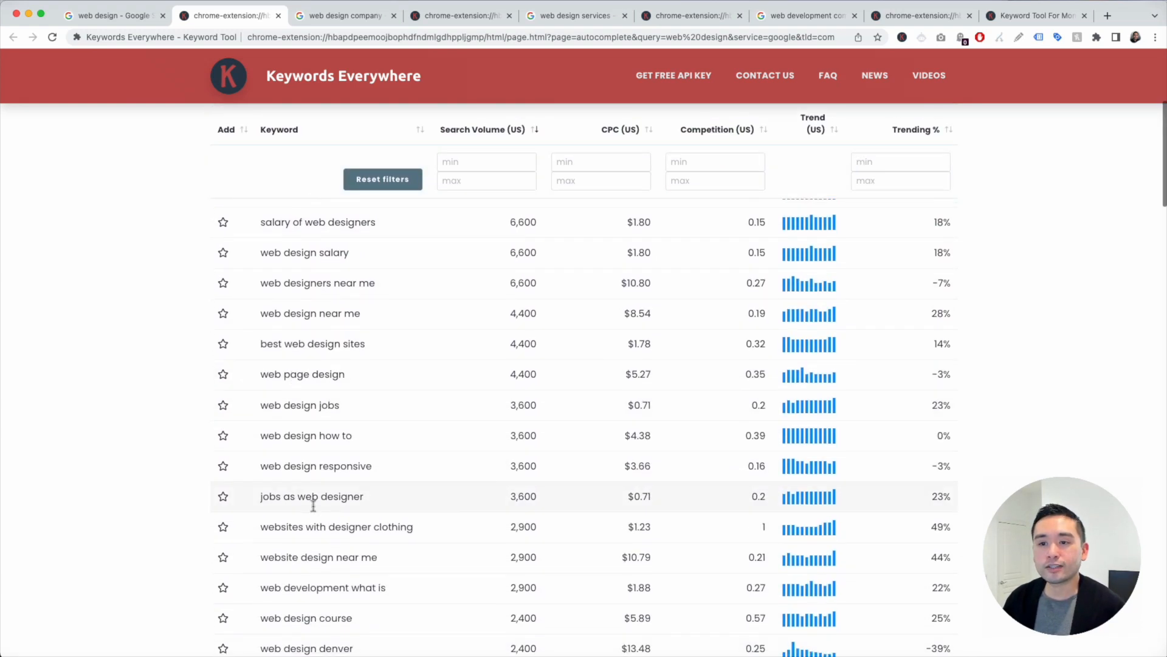
scroll(306, 502, up, 8)
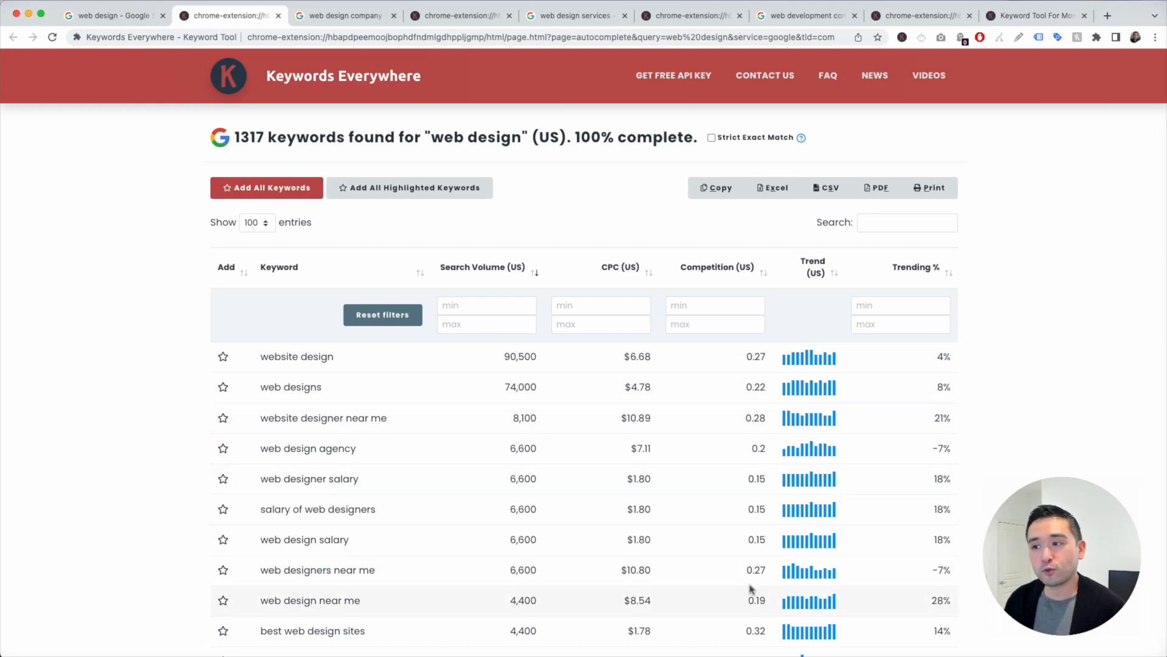
scroll(753, 569, down, 1)
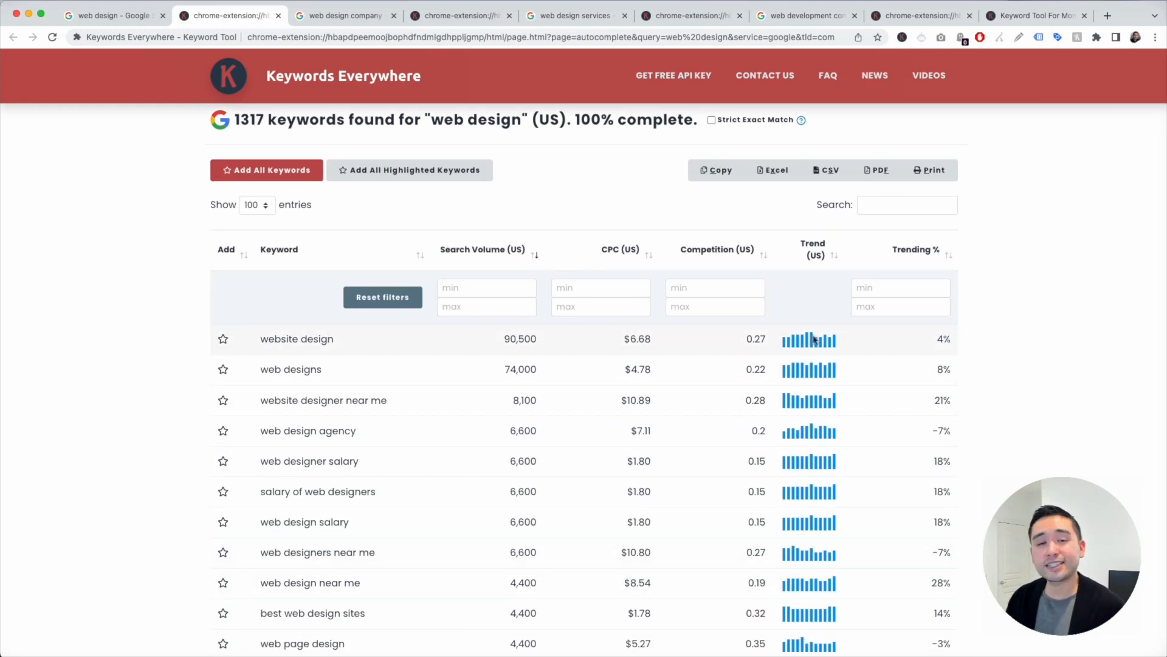
mouse_move(814, 339)
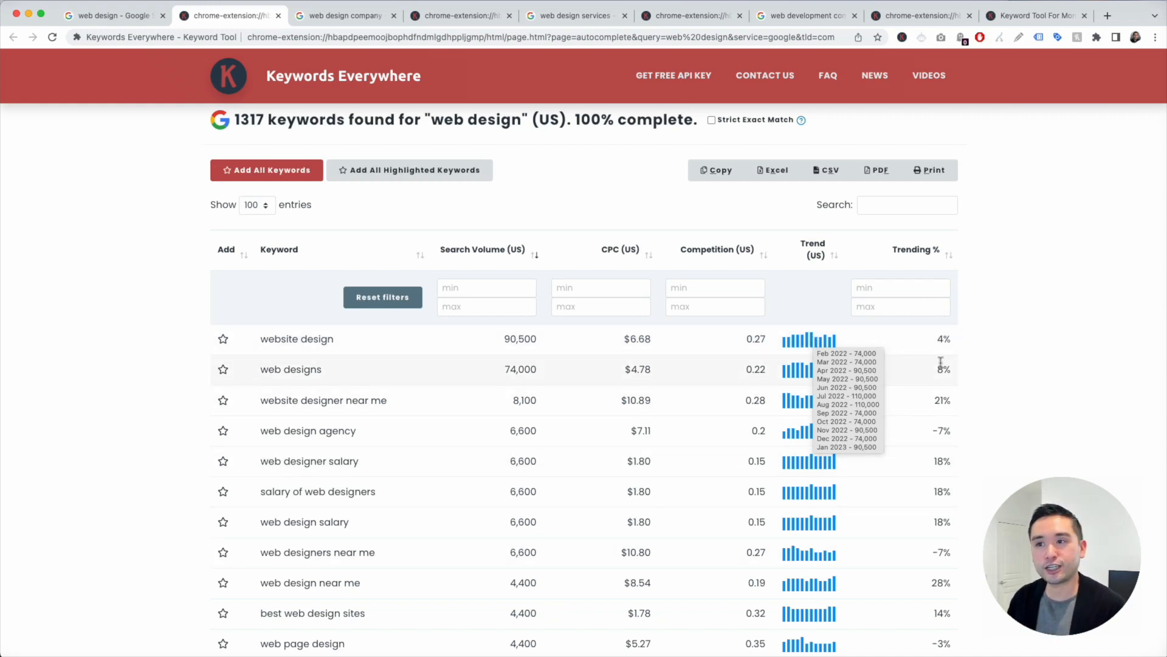
scroll(763, 207, up, 1)
Step: Copy the whole "web design" keyword report and paste it into Excel at cell A1 of the web design sheet
click(721, 187)
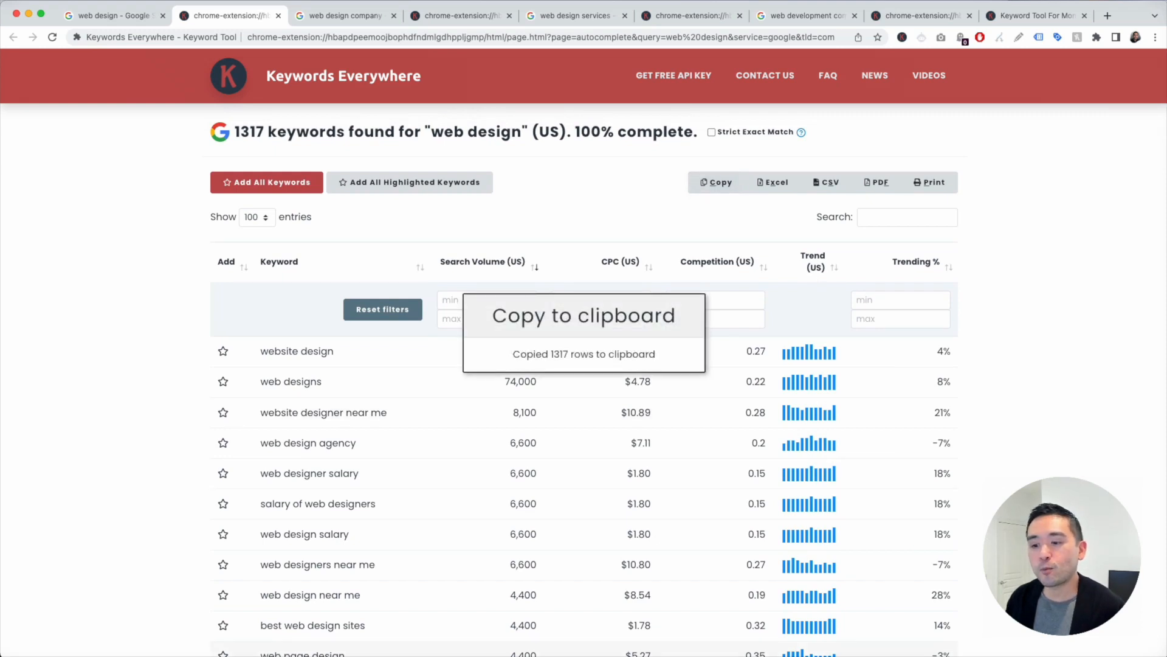
key(super+Tab)
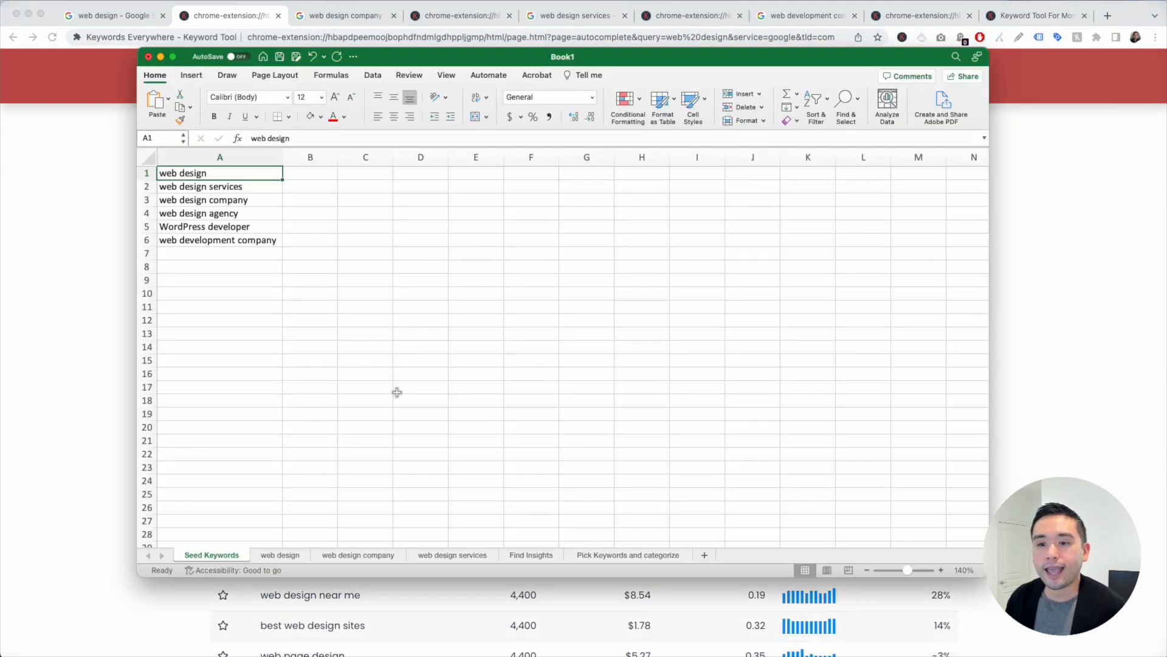
click(279, 555)
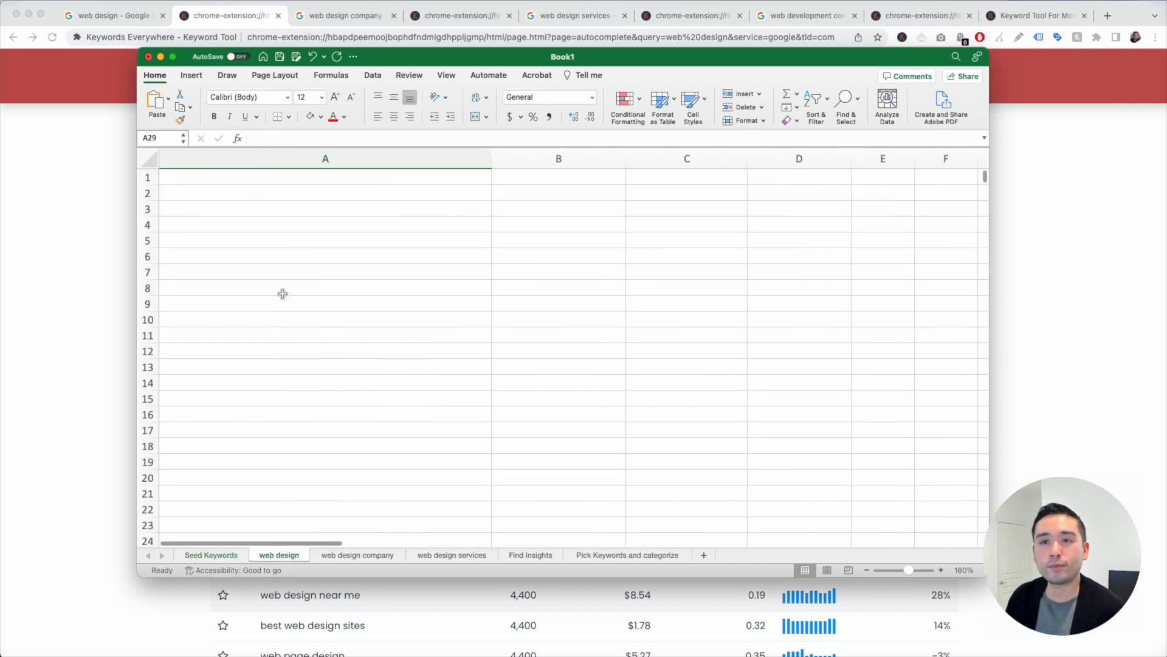
click(256, 176)
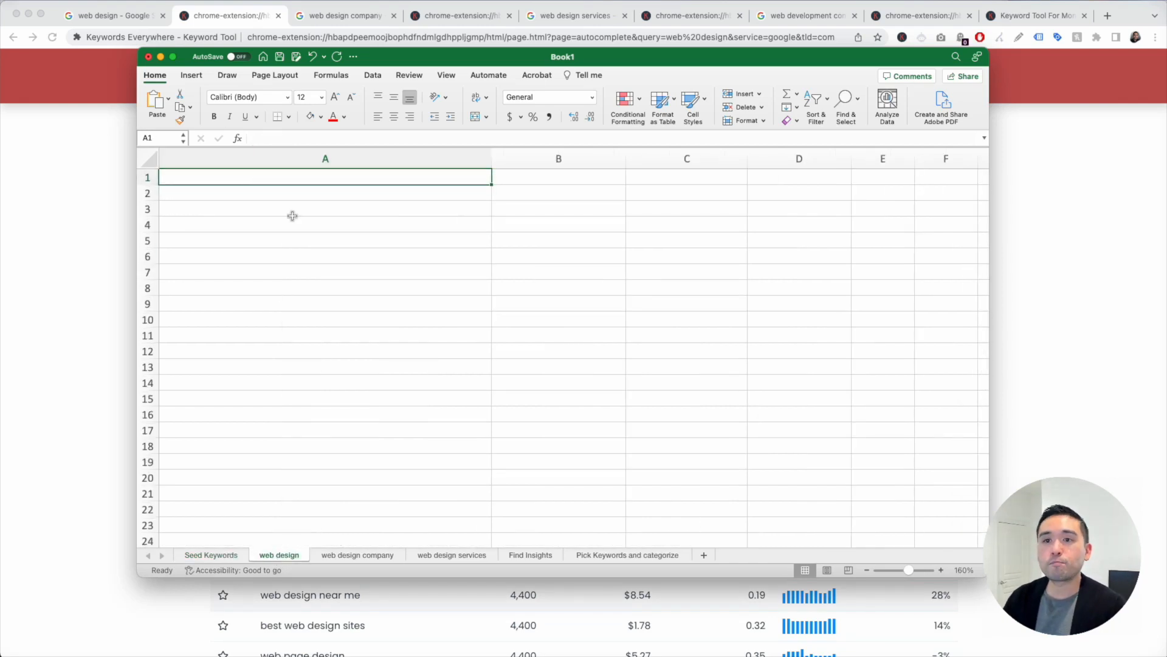
key(super+v)
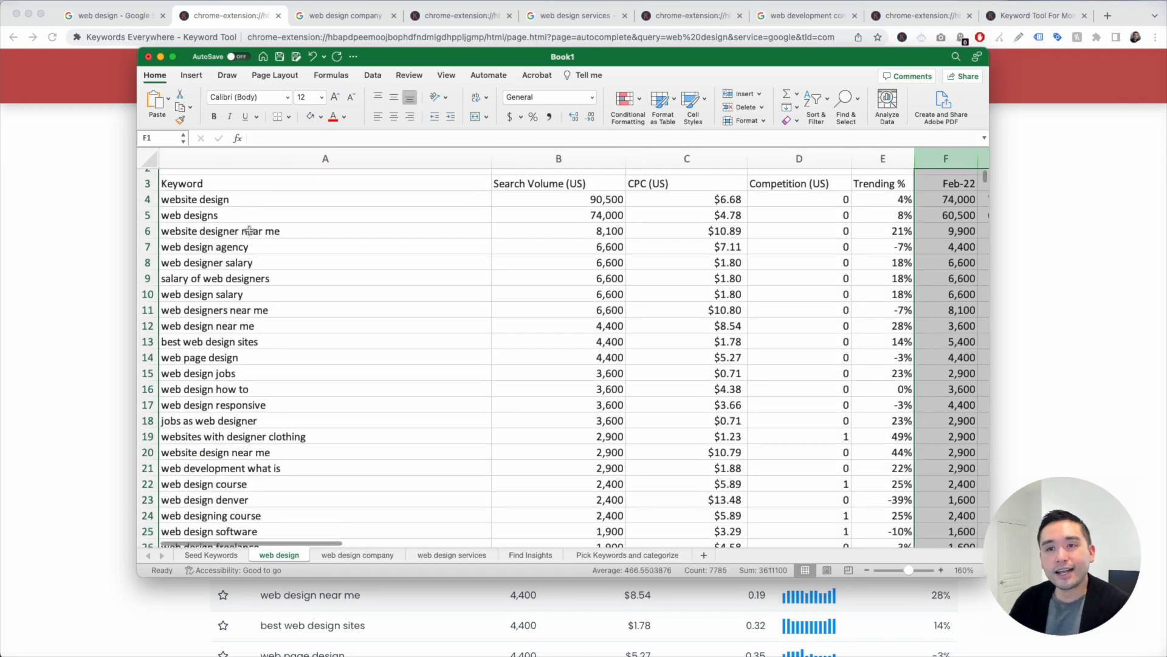
Step: Examine the keywords and their search volumes throughout the web design sheet, from the highest-volume terms to the lower-volume long-tail ones
scroll(250, 205, down, 1)
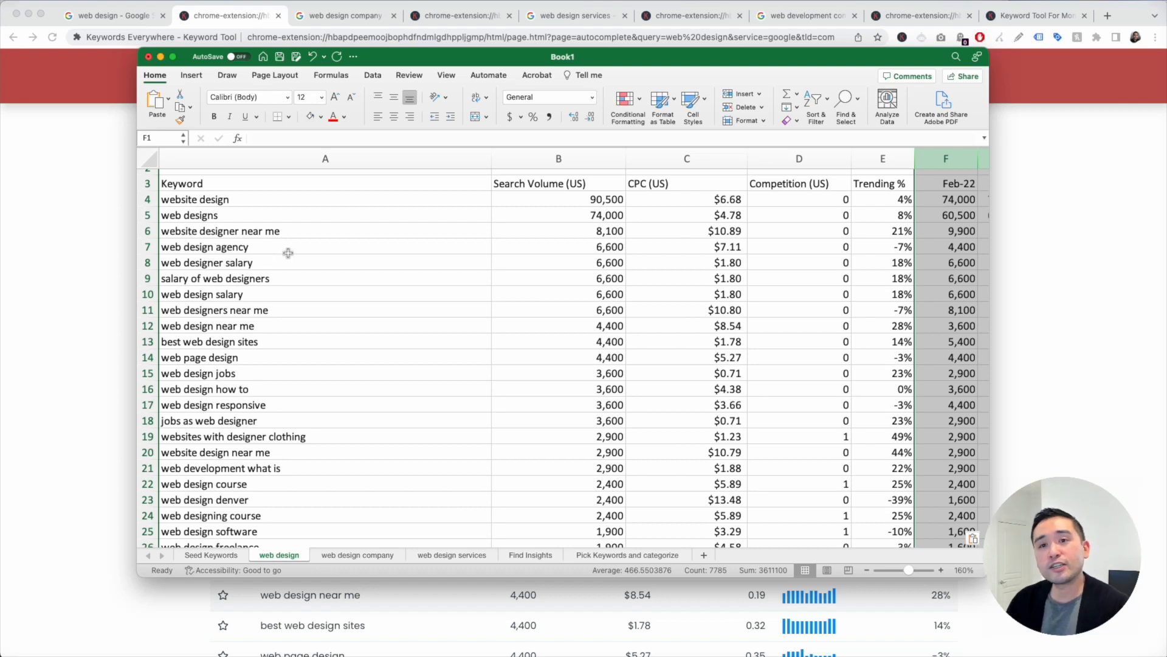
drag(541, 204, 555, 381)
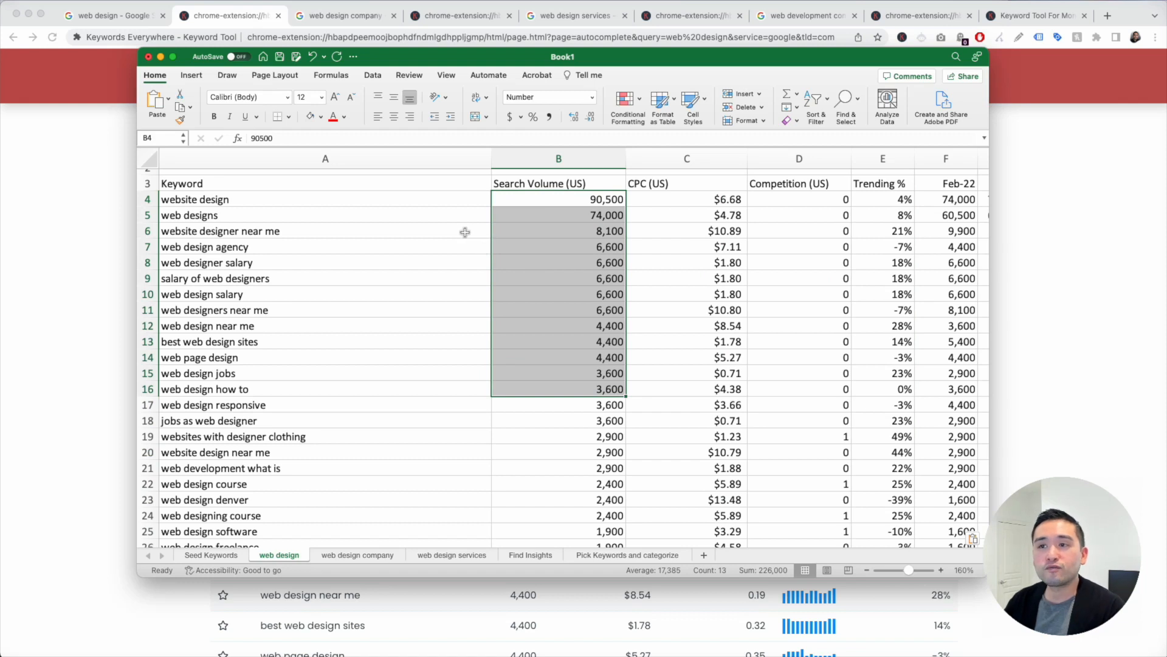
drag(384, 199, 435, 452)
drag(581, 201, 583, 420)
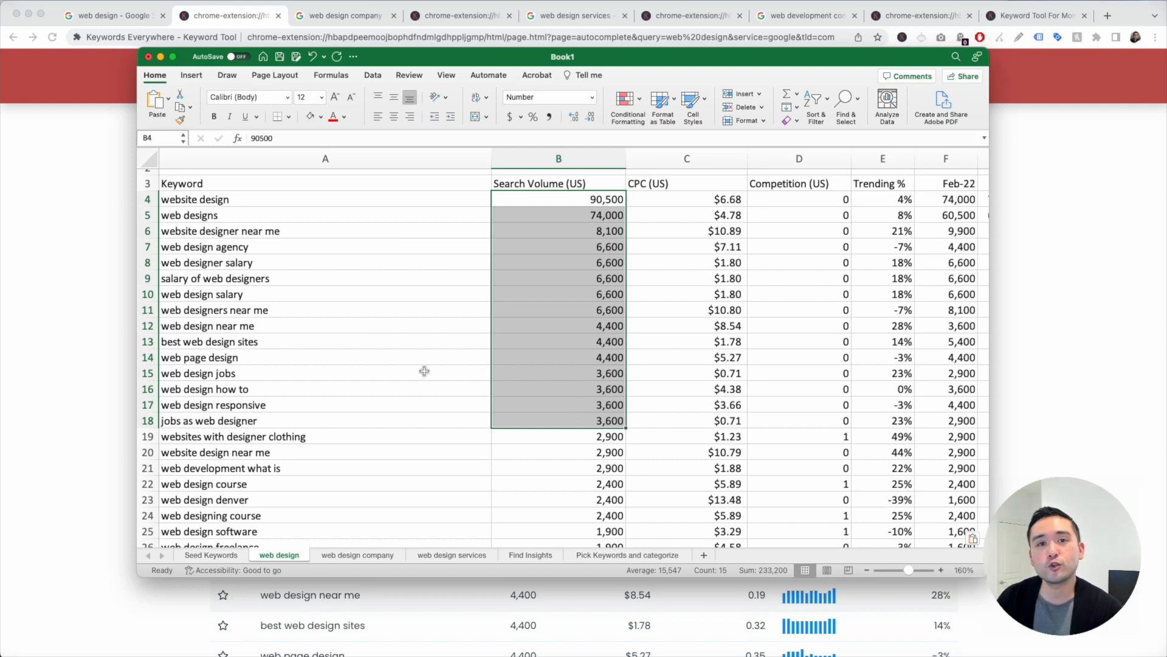
scroll(407, 340, down, 8)
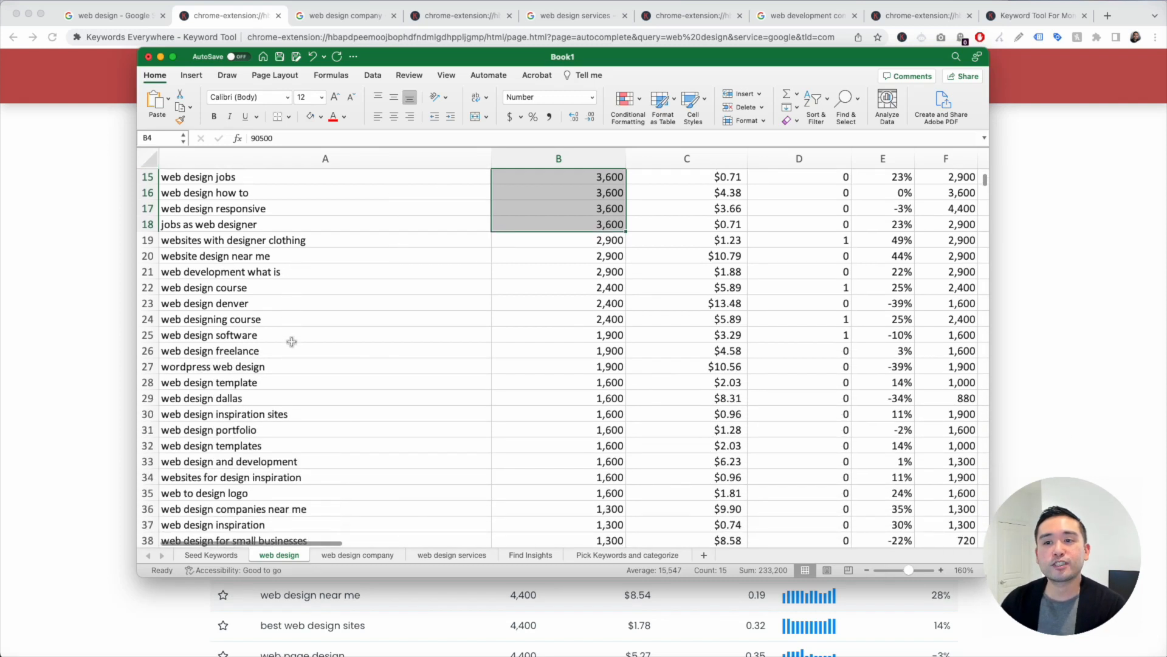
scroll(292, 341, down, 1)
scroll(346, 362, down, 6)
scroll(583, 335, down, 20)
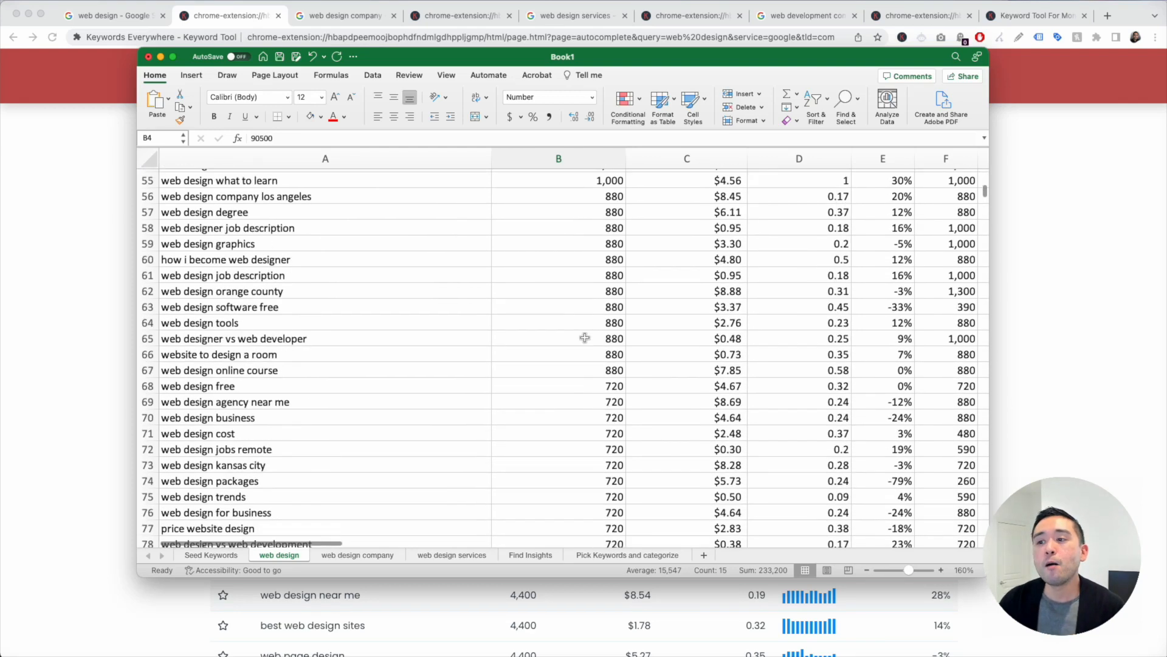
scroll(616, 296, down, 1)
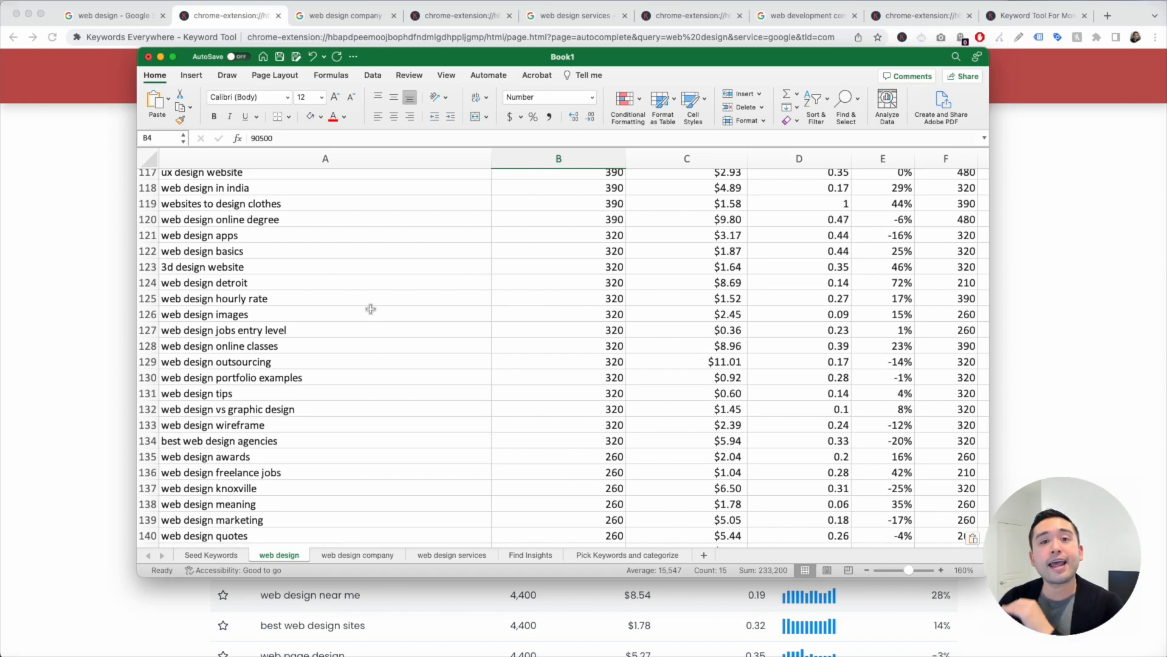
scroll(369, 309, up, 15)
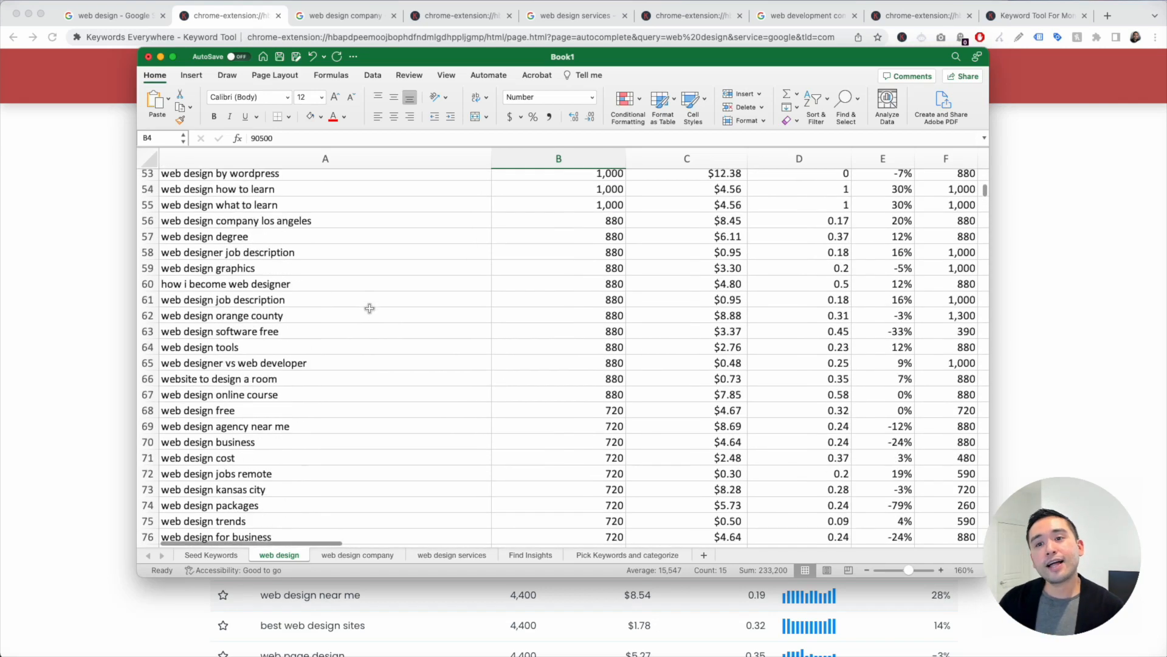
scroll(370, 308, up, 9)
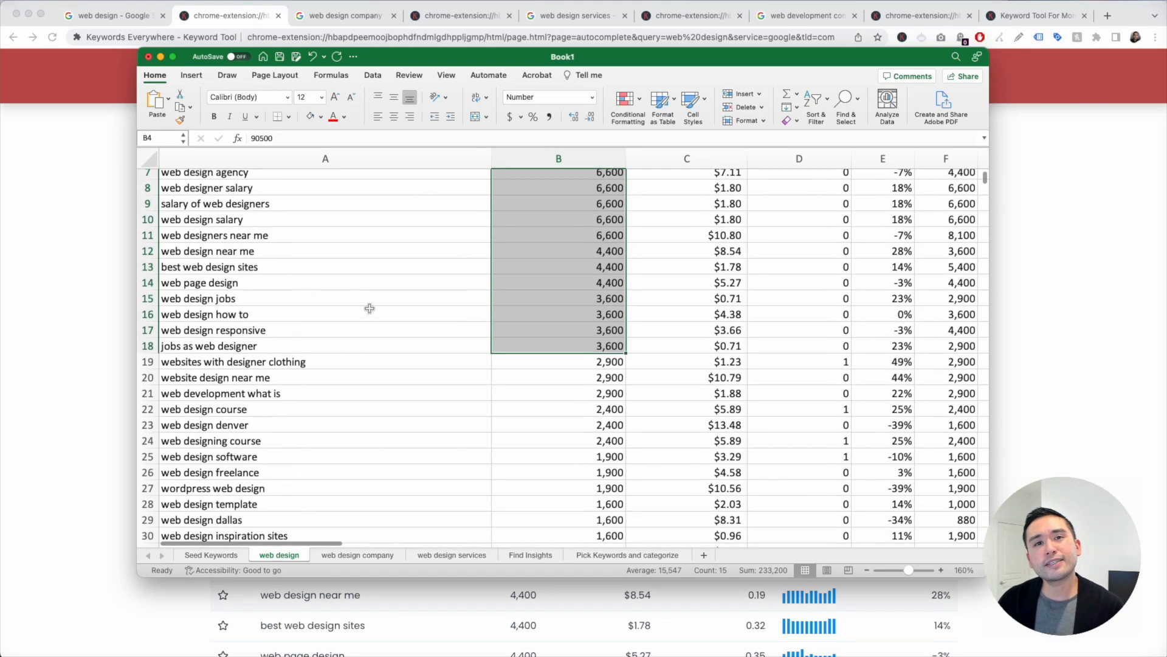
Step: Highlight the whole "web design agency" row in the web design sheet with a light green fill
click(342, 309)
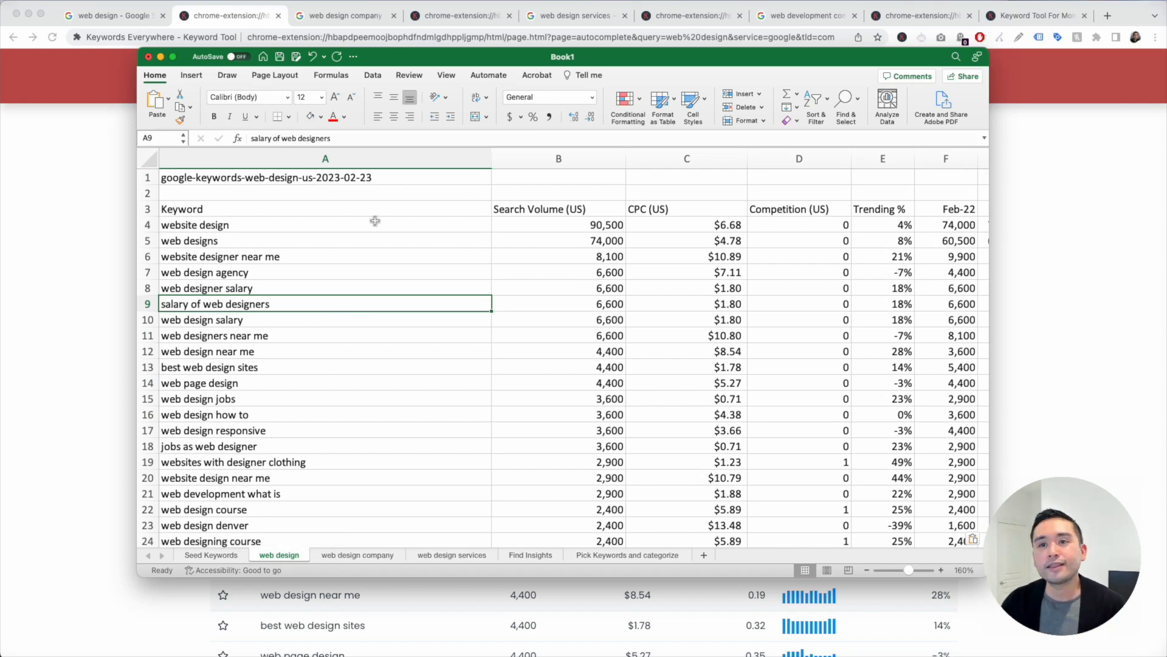
scroll(317, 243, down, 2)
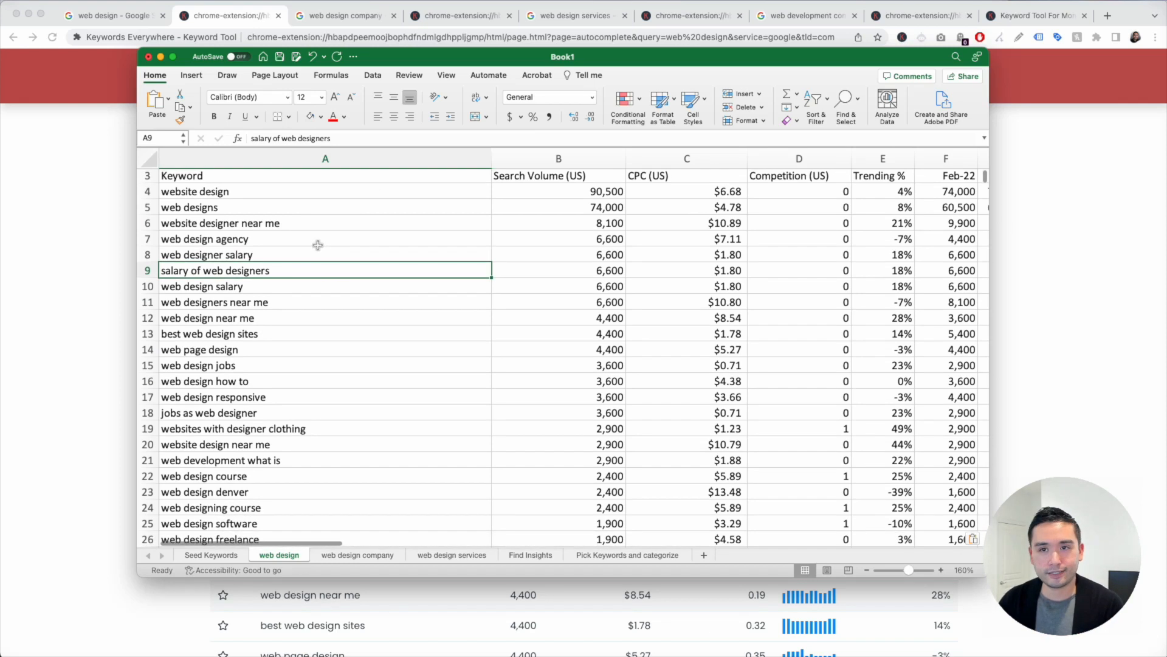
click(152, 239)
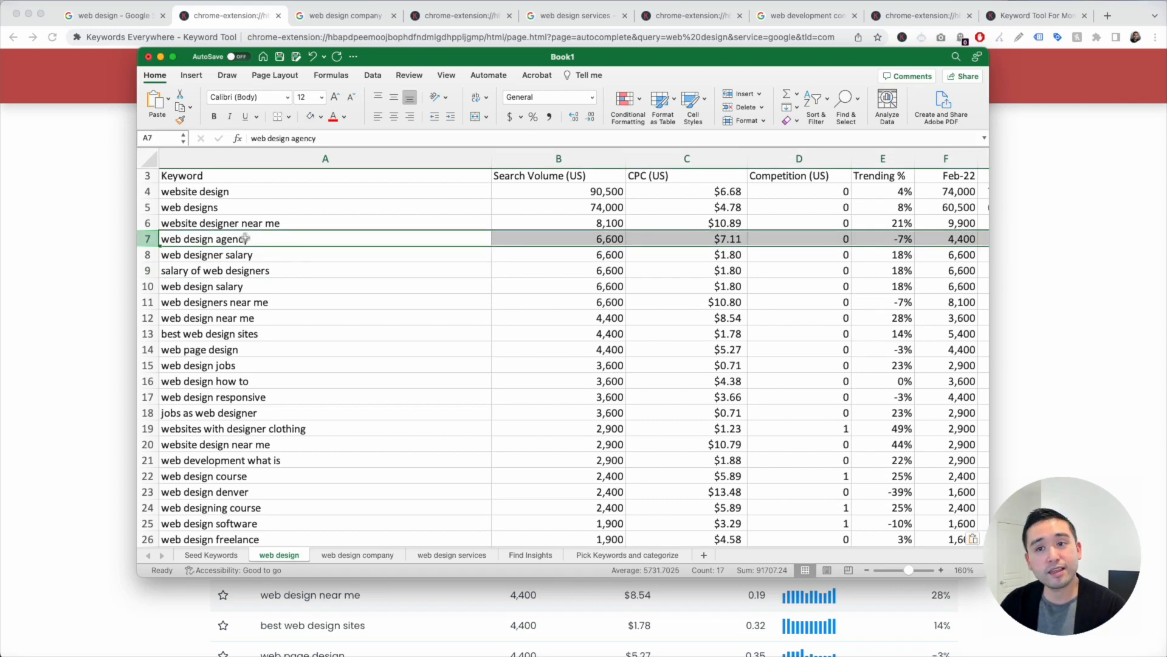
click(320, 117)
click(411, 195)
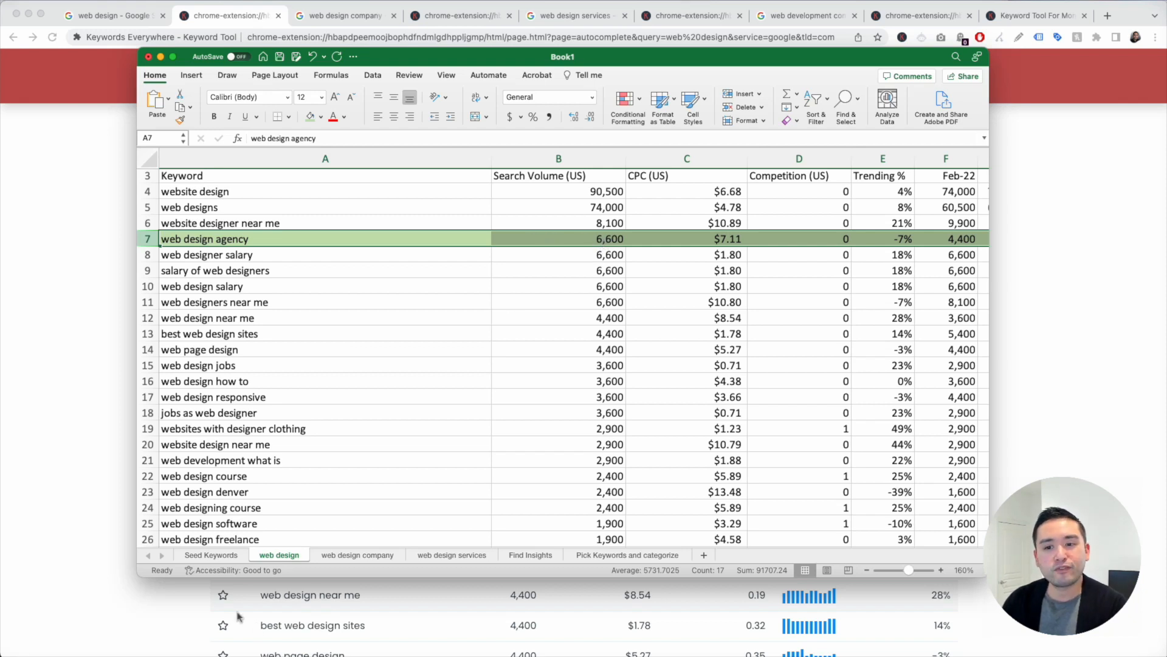
Step: Check "web design agency" in the Seed Keywords sheet against its row and search volume in the web design sheet
click(213, 555)
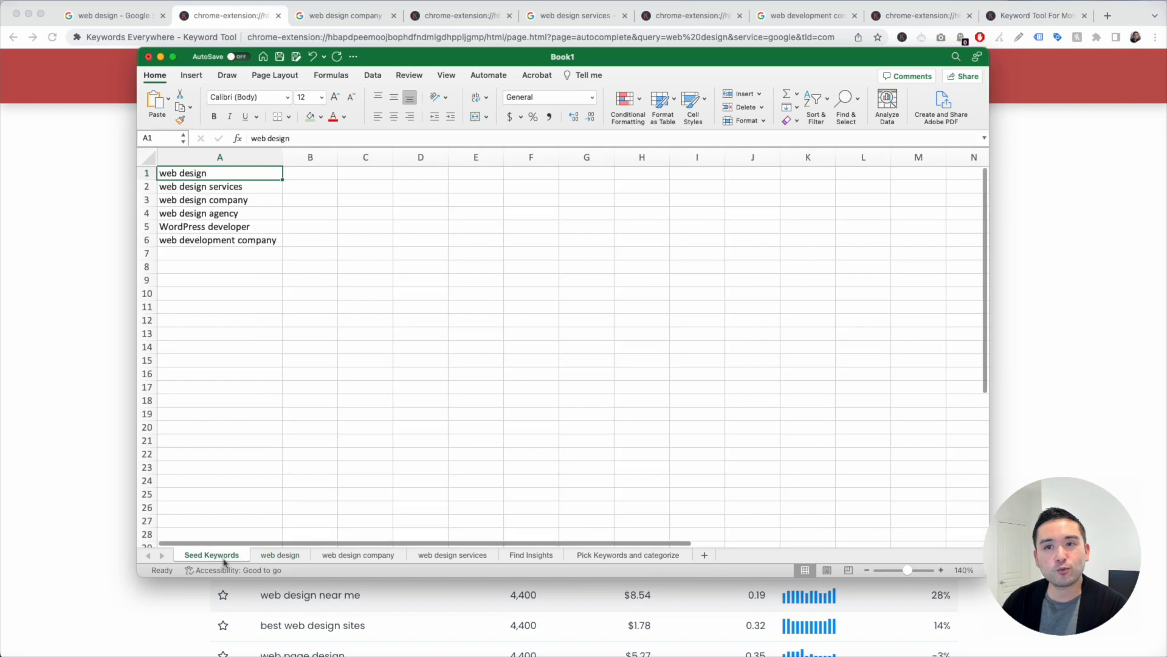
click(189, 211)
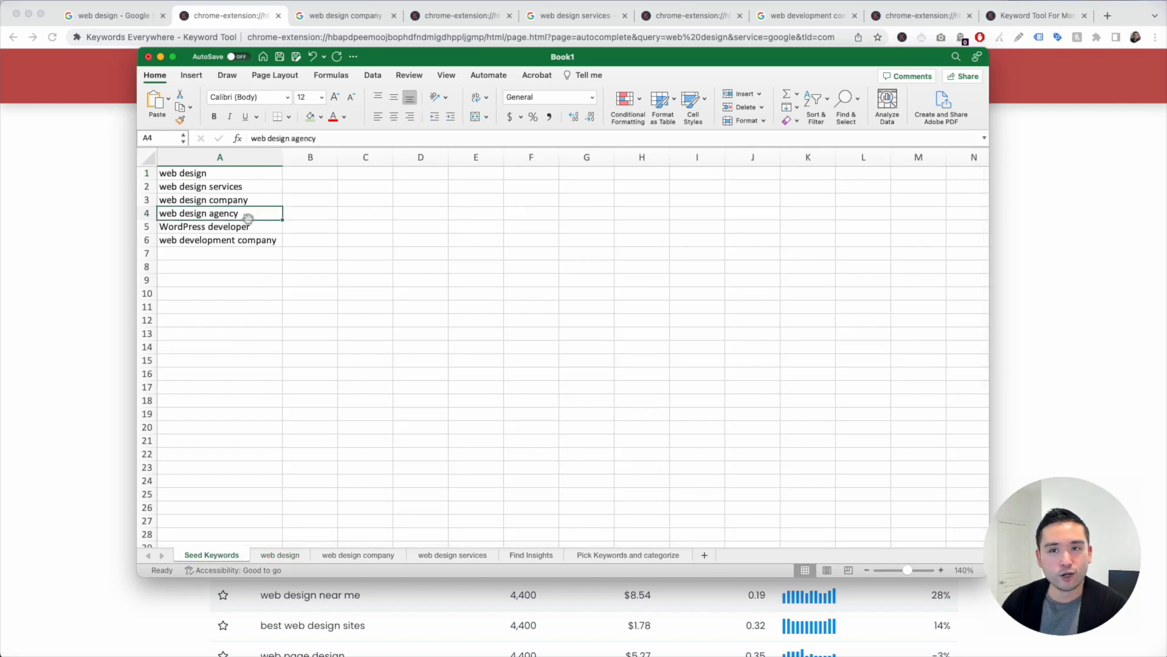
click(280, 555)
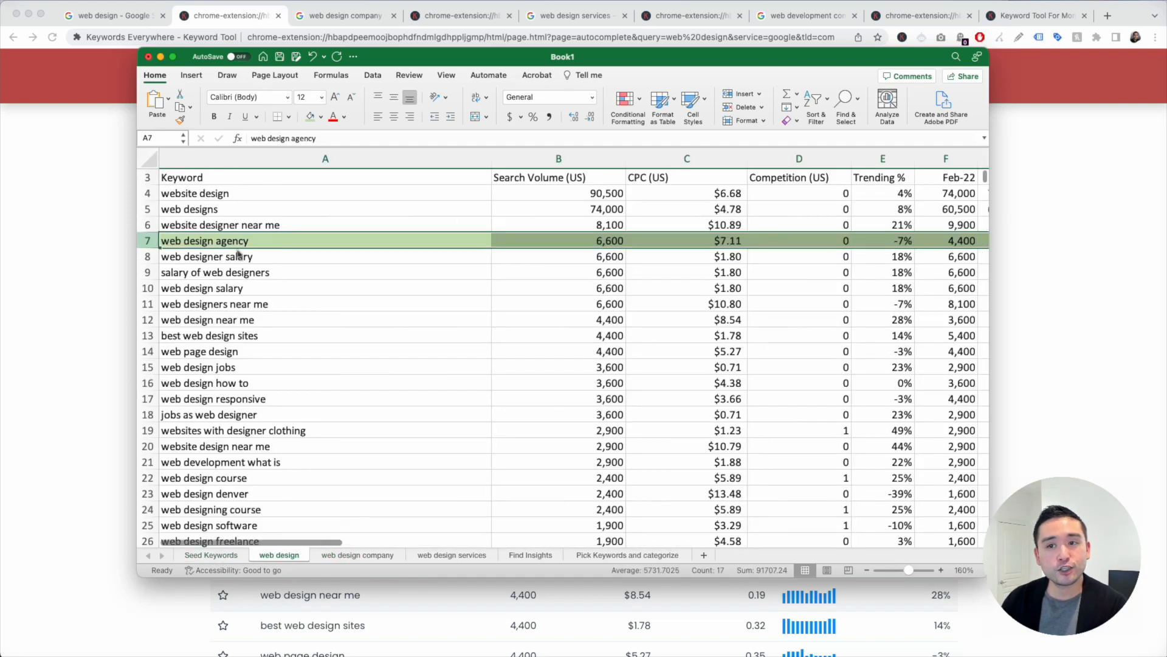
click(619, 242)
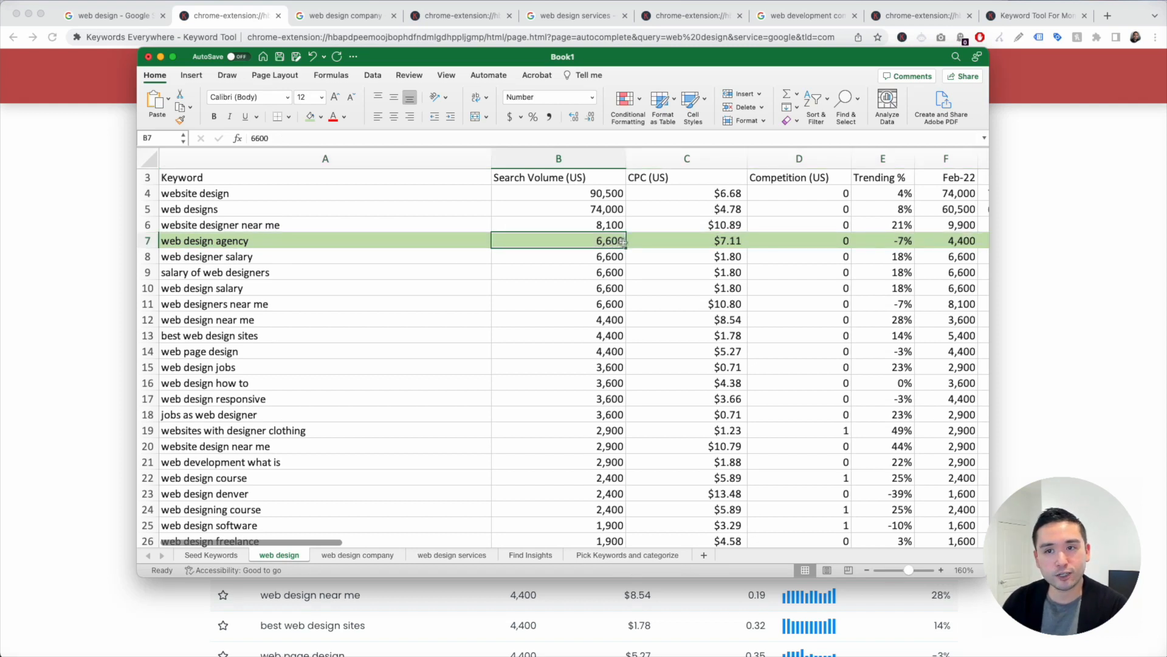
Step: Examine the "web designer salary" and "salary of web designers" rows as possible keyword picks
click(149, 256)
drag(149, 256, 150, 269)
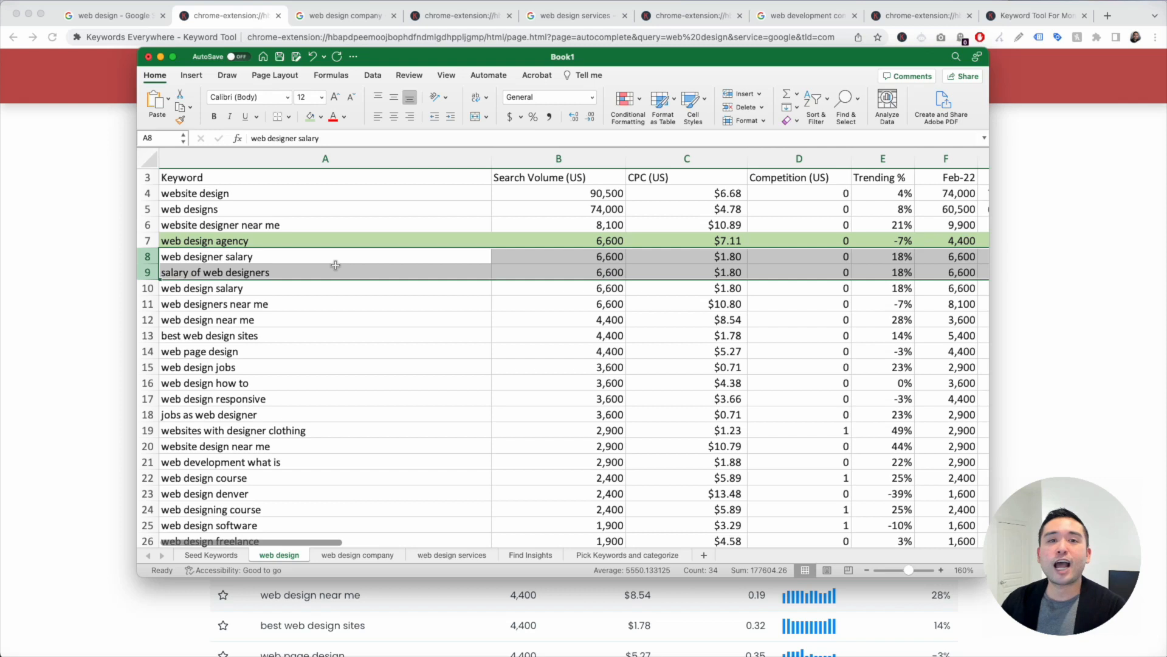
click(286, 272)
drag(265, 259, 264, 271)
Step: Highlight the "web design denver", "web design freelance" and "web design dallas" rows with the same light green fill
scroll(261, 280, down, 5)
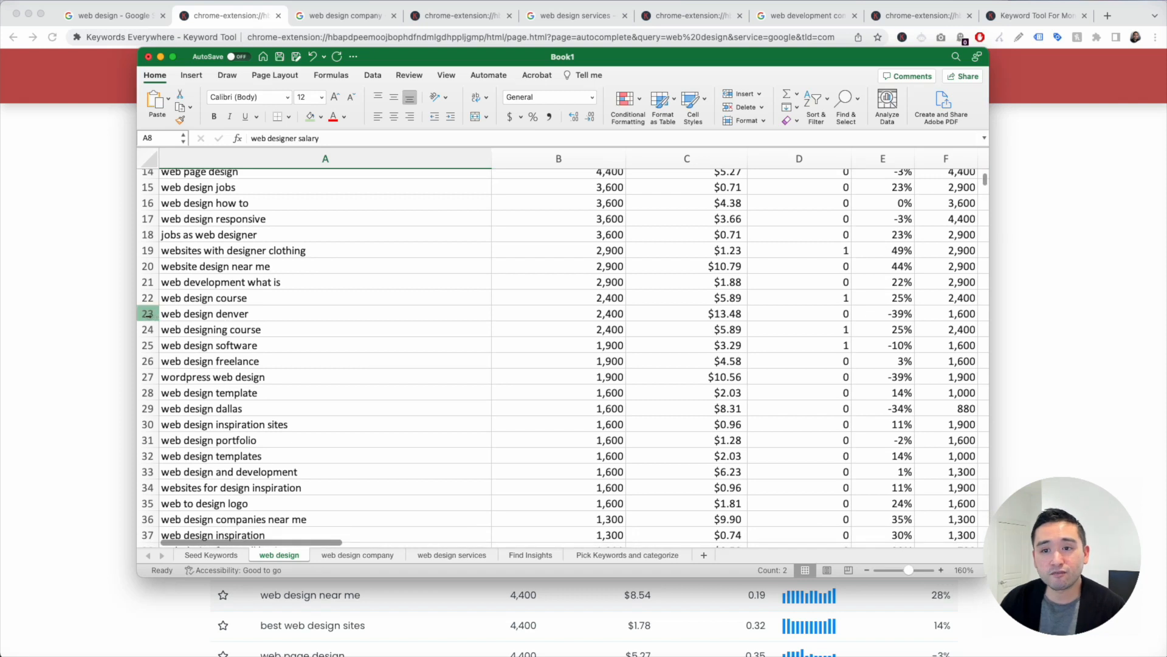
click(148, 314)
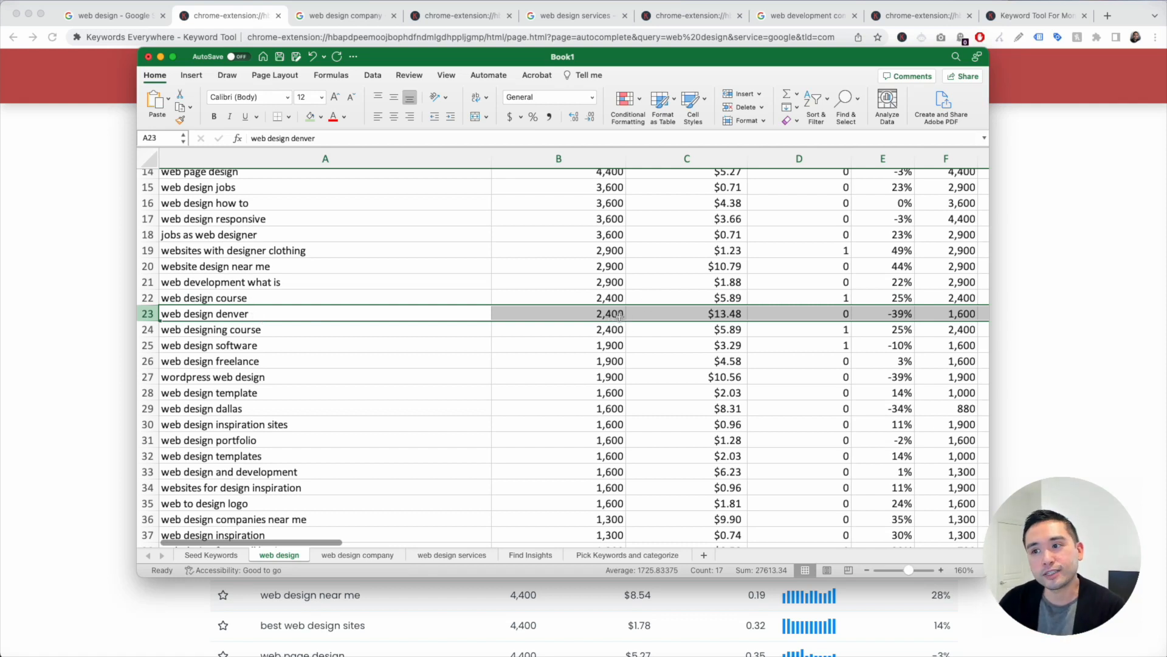
click(310, 116)
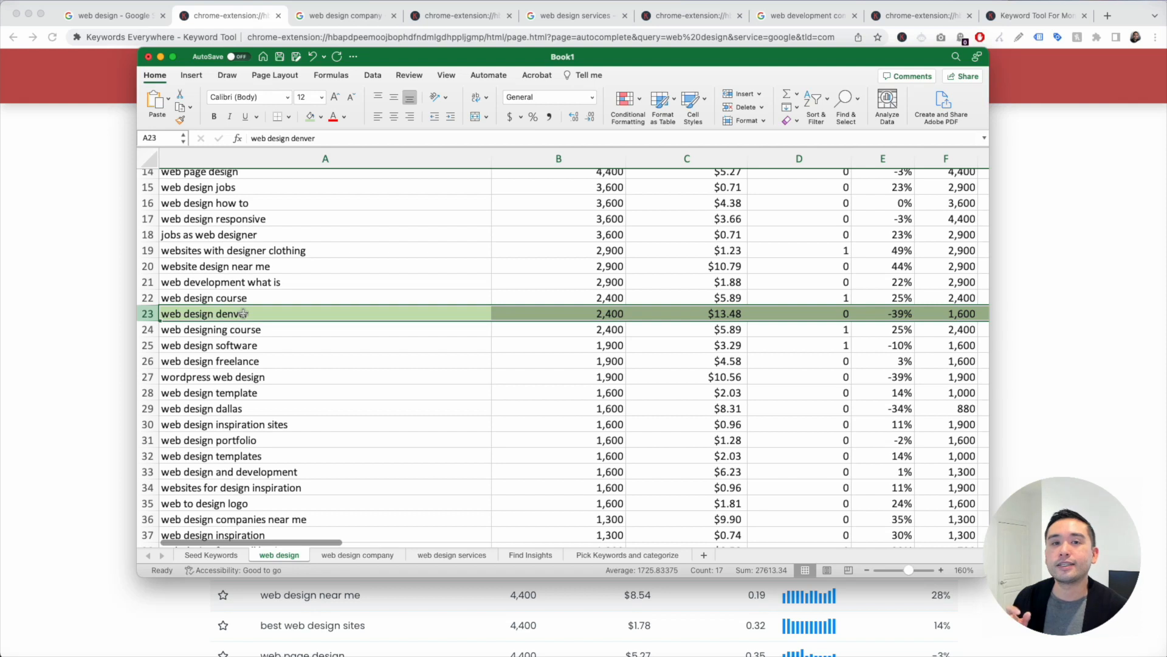
click(148, 361)
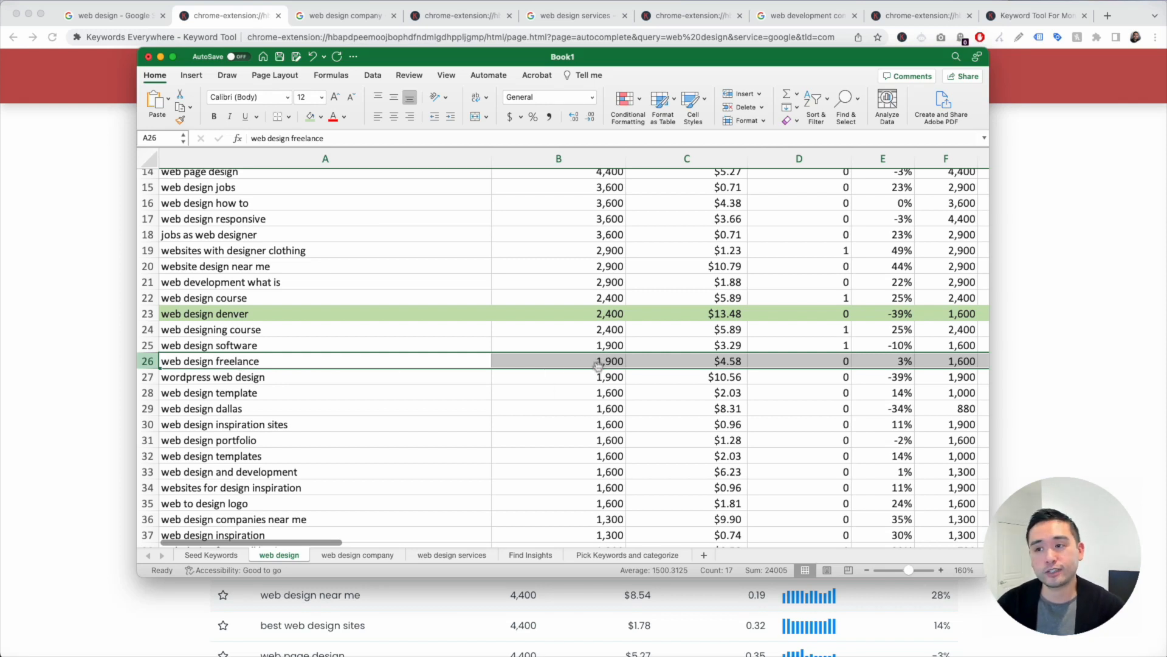
click(312, 118)
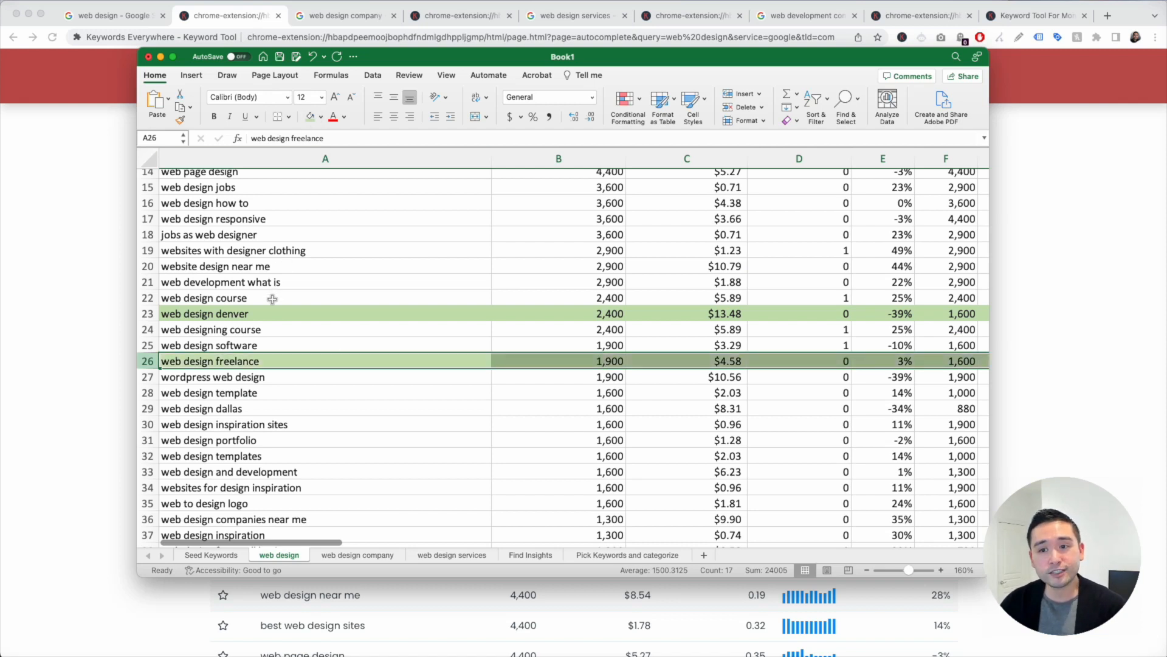
click(147, 408)
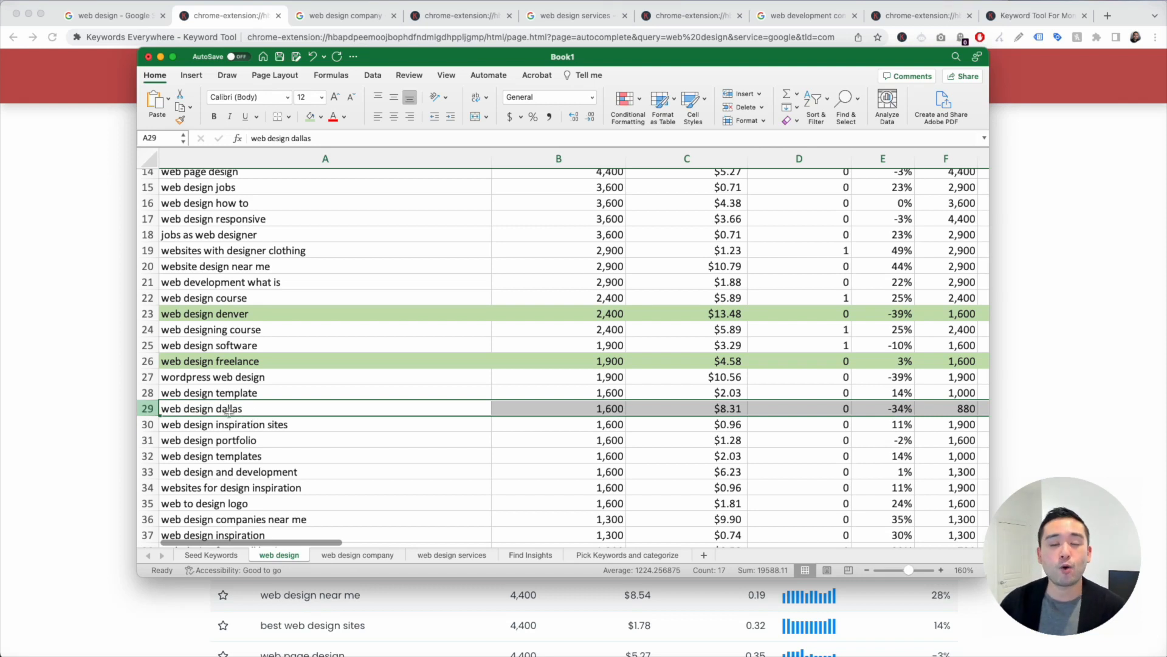
key(super+y)
Step: Examine the search volumes below the "web design dallas" row, continuing down to the keywords with around 110 monthly searches
scroll(241, 314, down, 3)
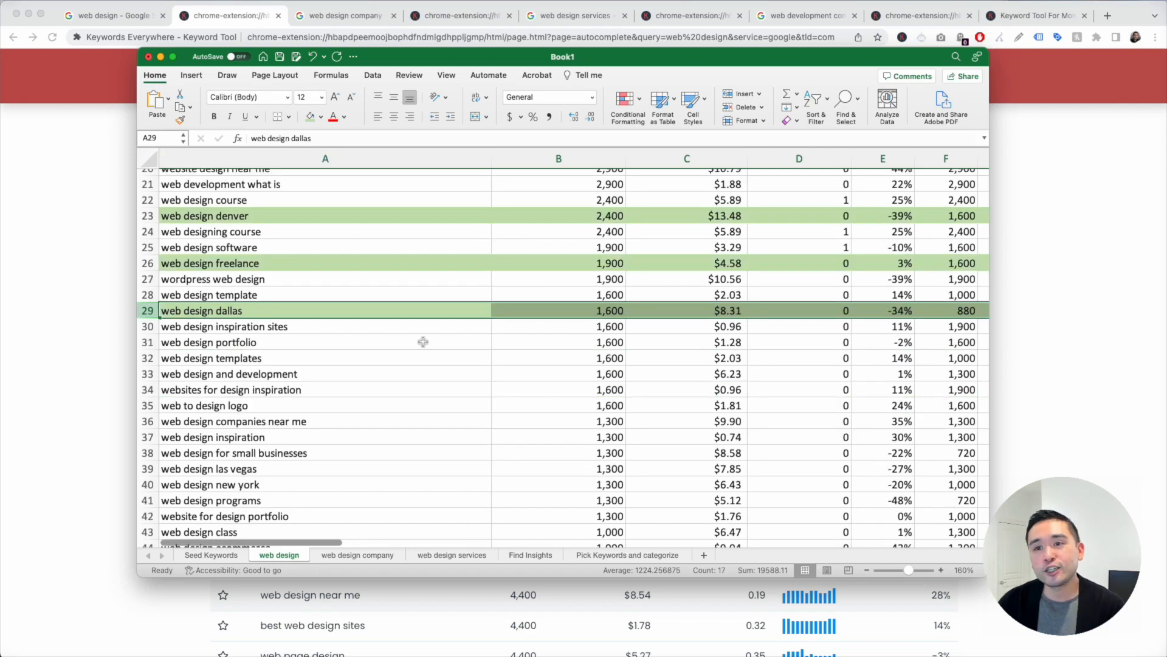
drag(589, 186, 578, 456)
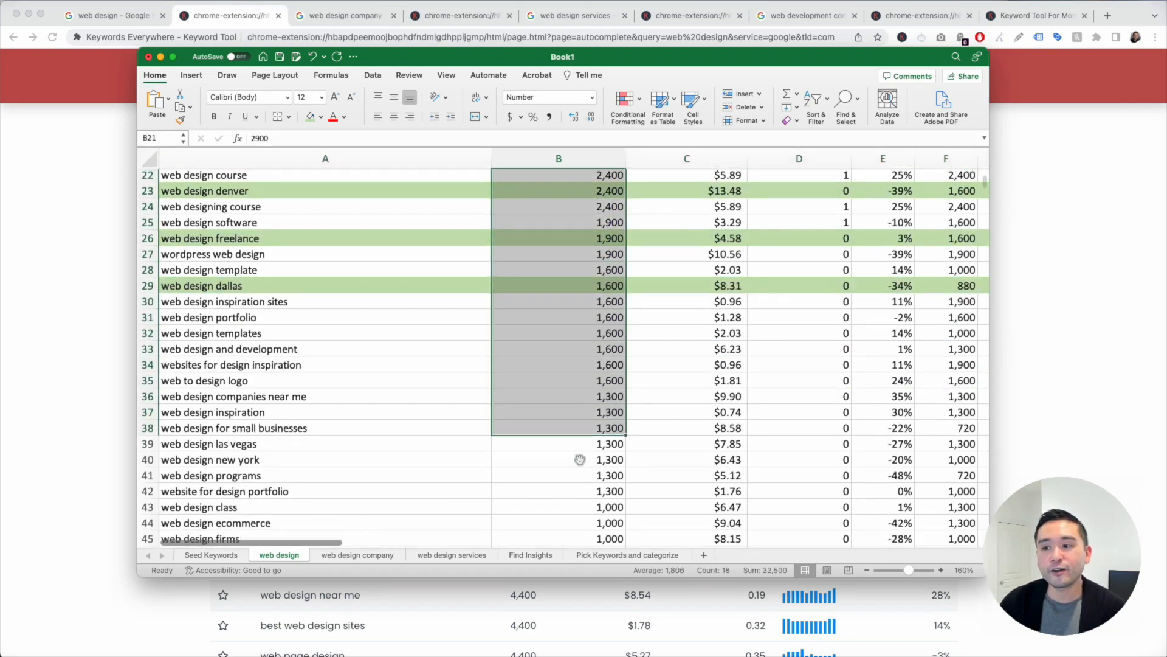
scroll(568, 438, down, 8)
scroll(549, 455, down, 15)
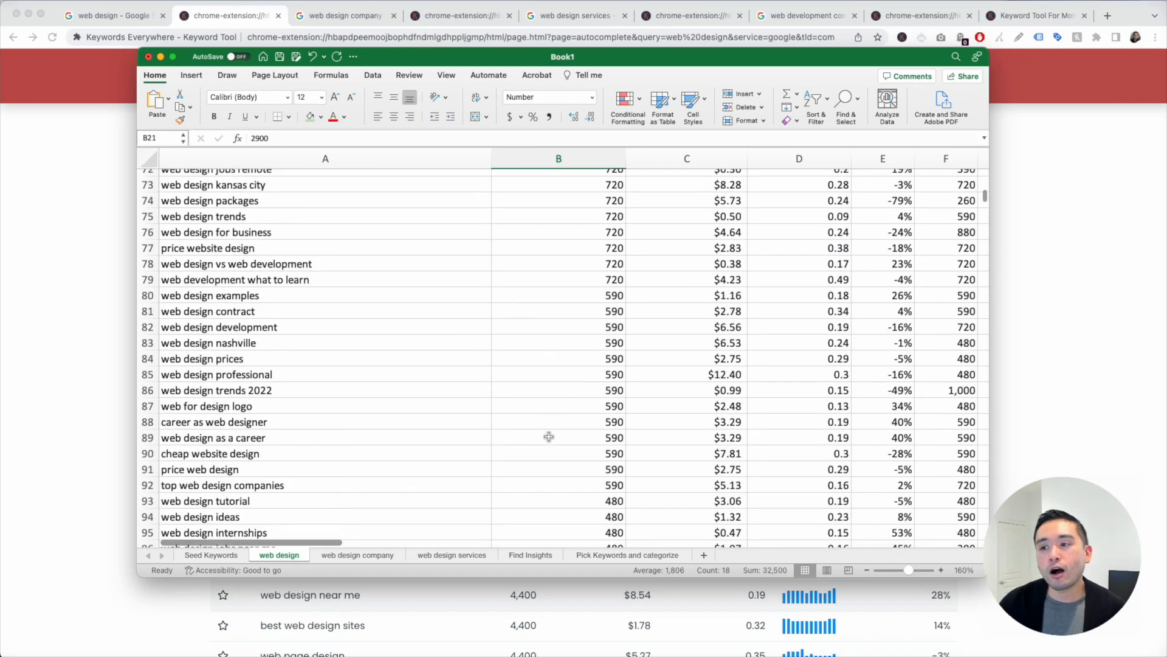
scroll(549, 437, down, 10)
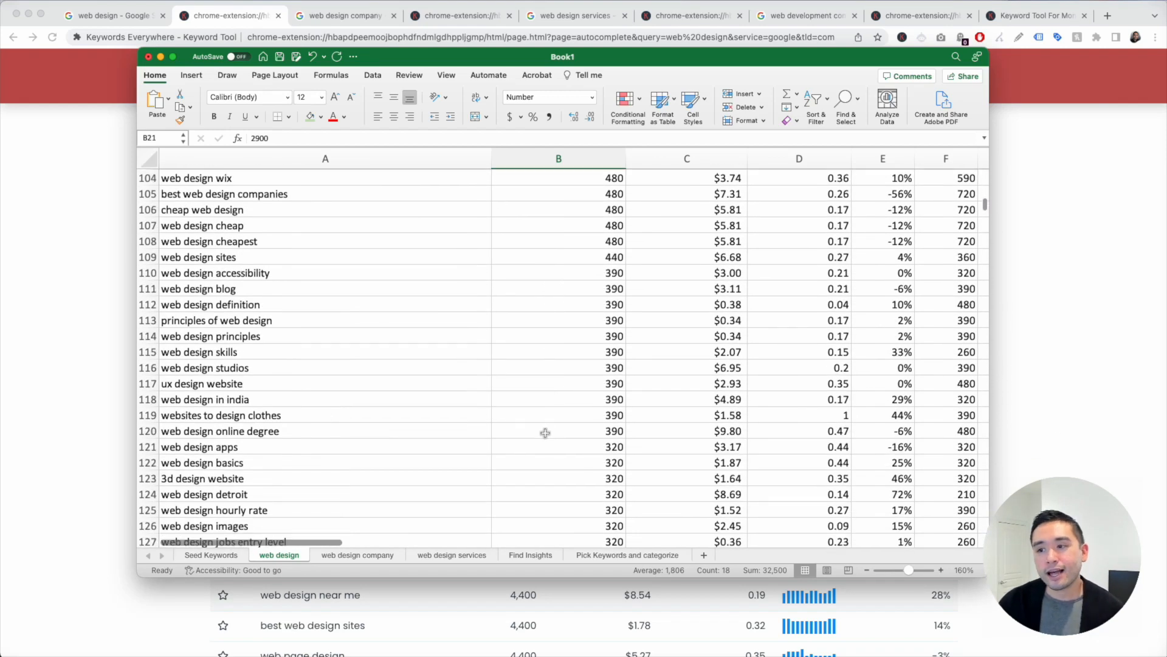
scroll(547, 432, down, 18)
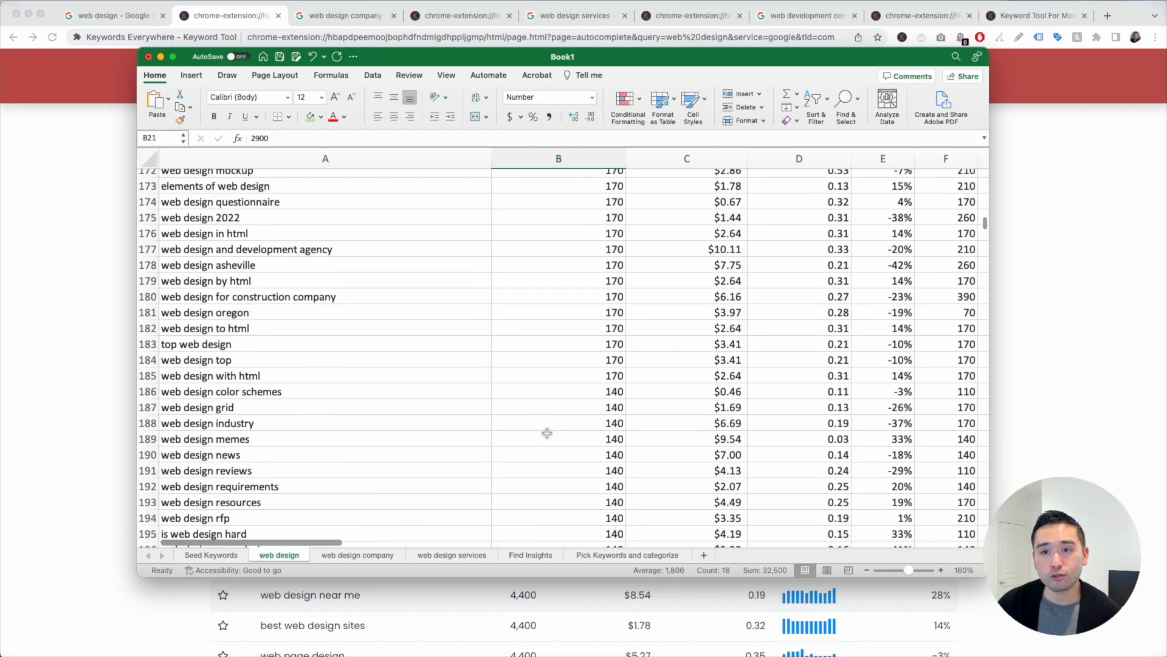
scroll(575, 398, down, 2)
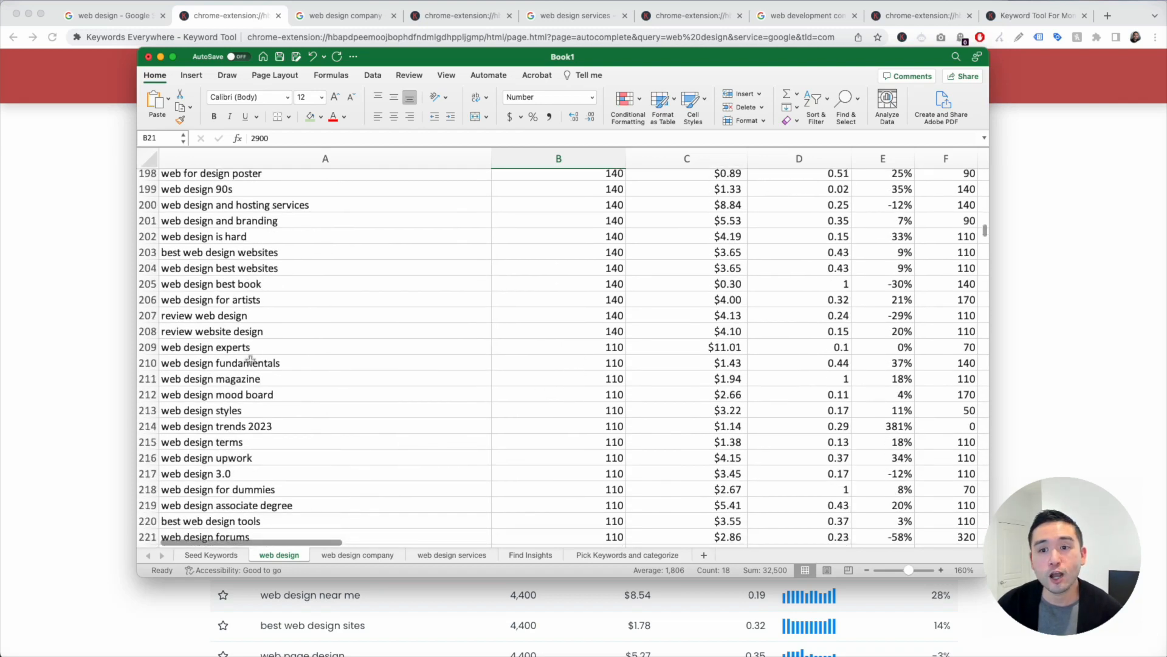
Step: Highlight the "web design experts" and "web design trends 2023" rows with the light green fill
click(150, 347)
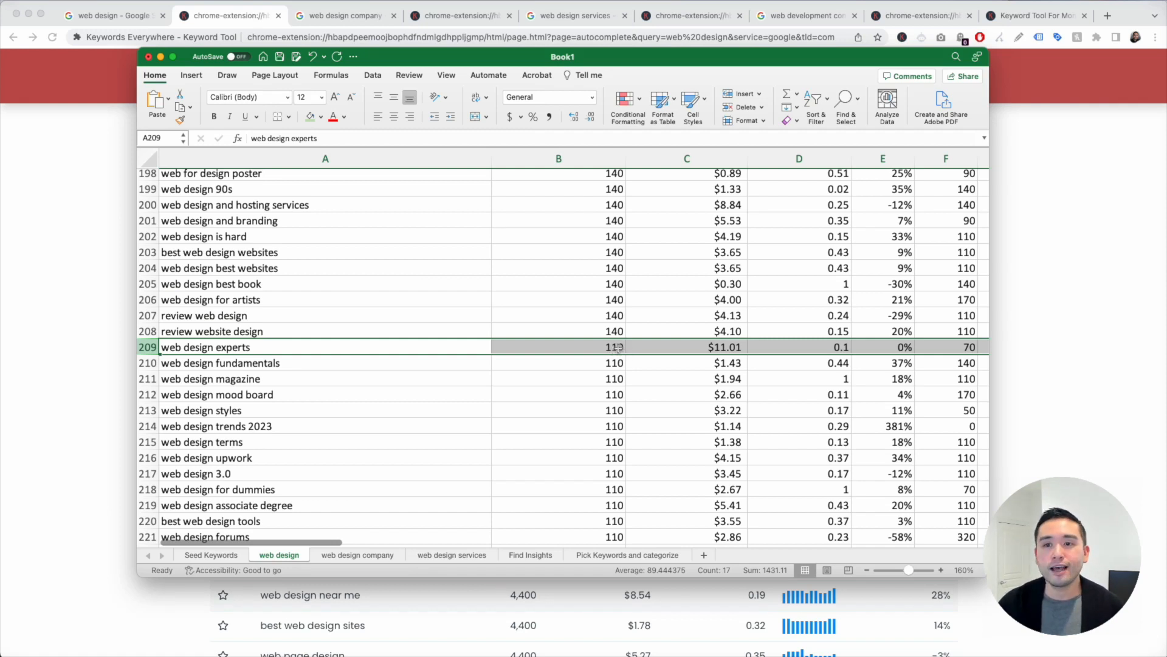
scroll(246, 350, up, 1)
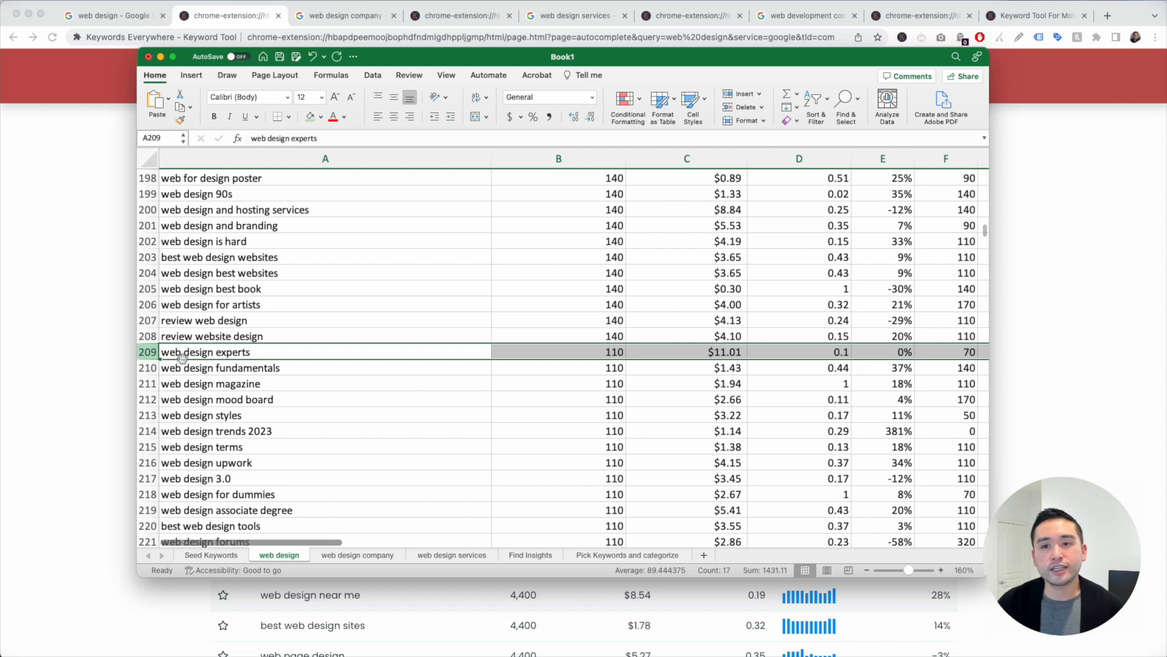
click(309, 117)
scroll(319, 294, down, 5)
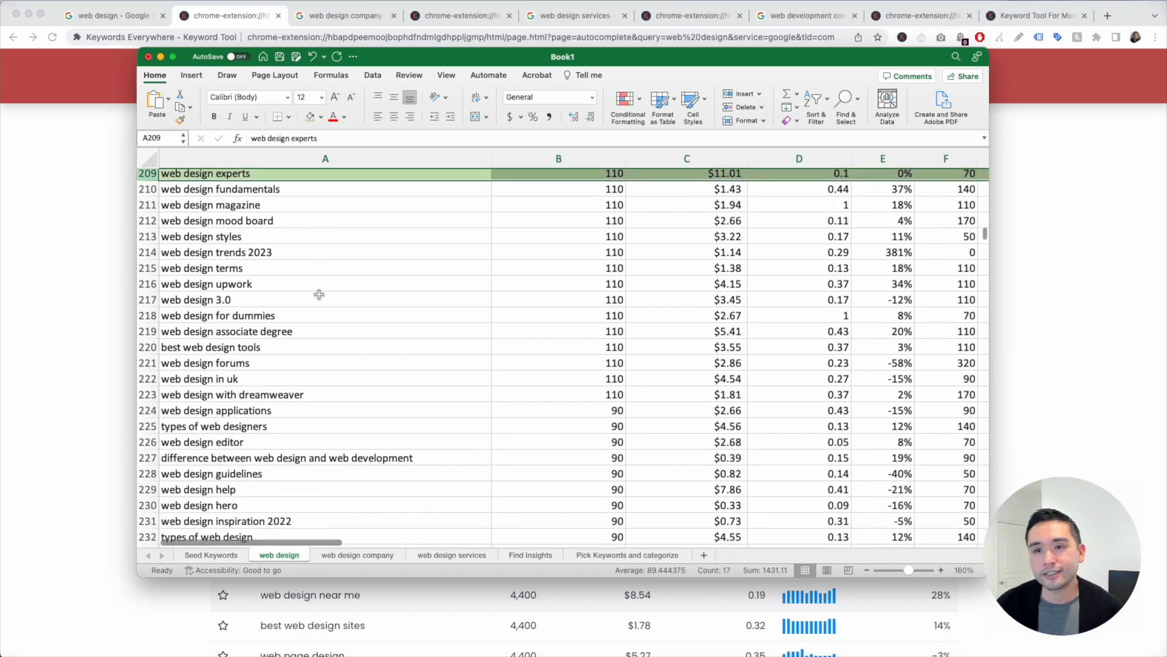
click(150, 252)
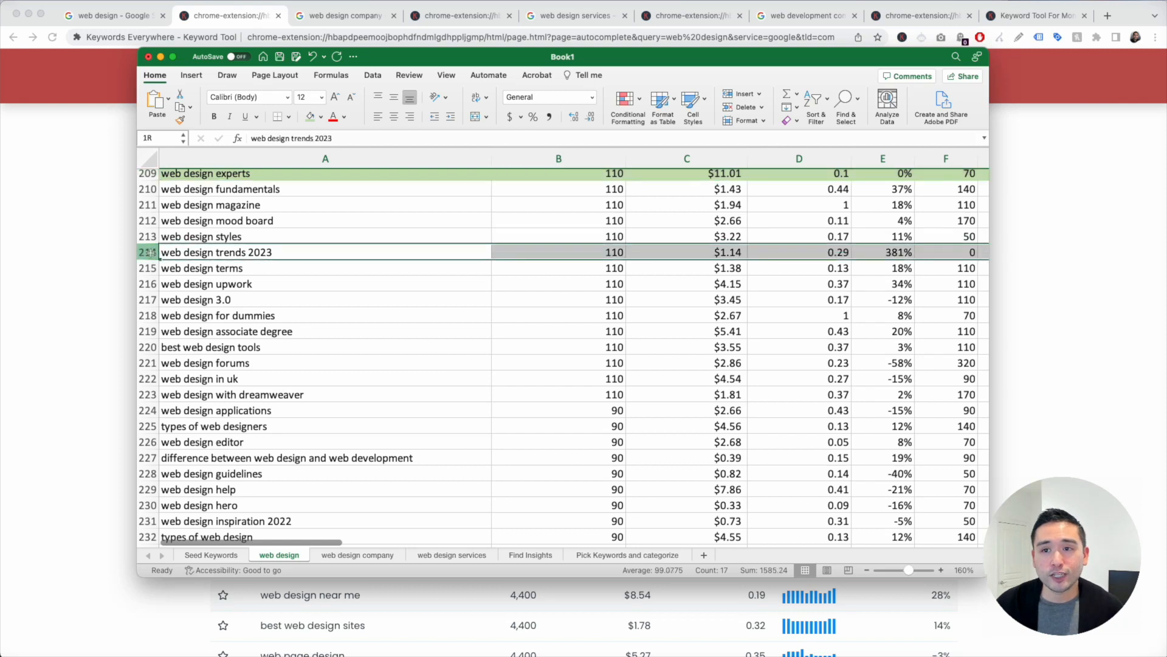
click(311, 117)
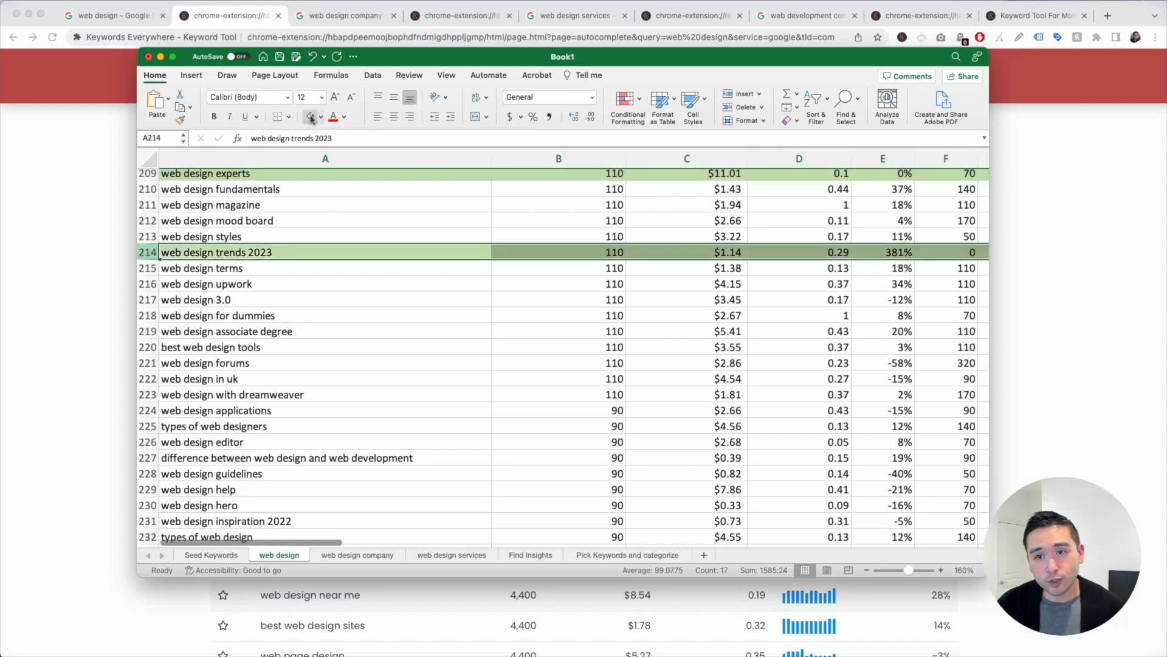
scroll(411, 328, down, 8)
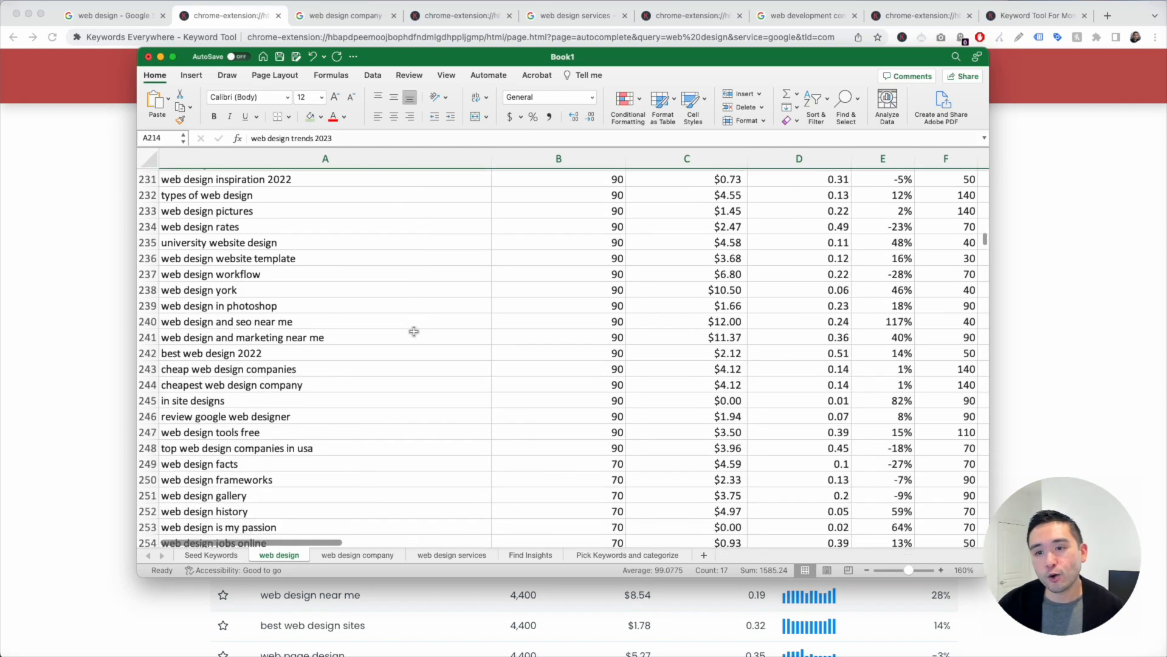
Step: Insert two blank columns between the Keyword and Search Volume columns of the "web design" sheet
scroll(414, 331, up, 20)
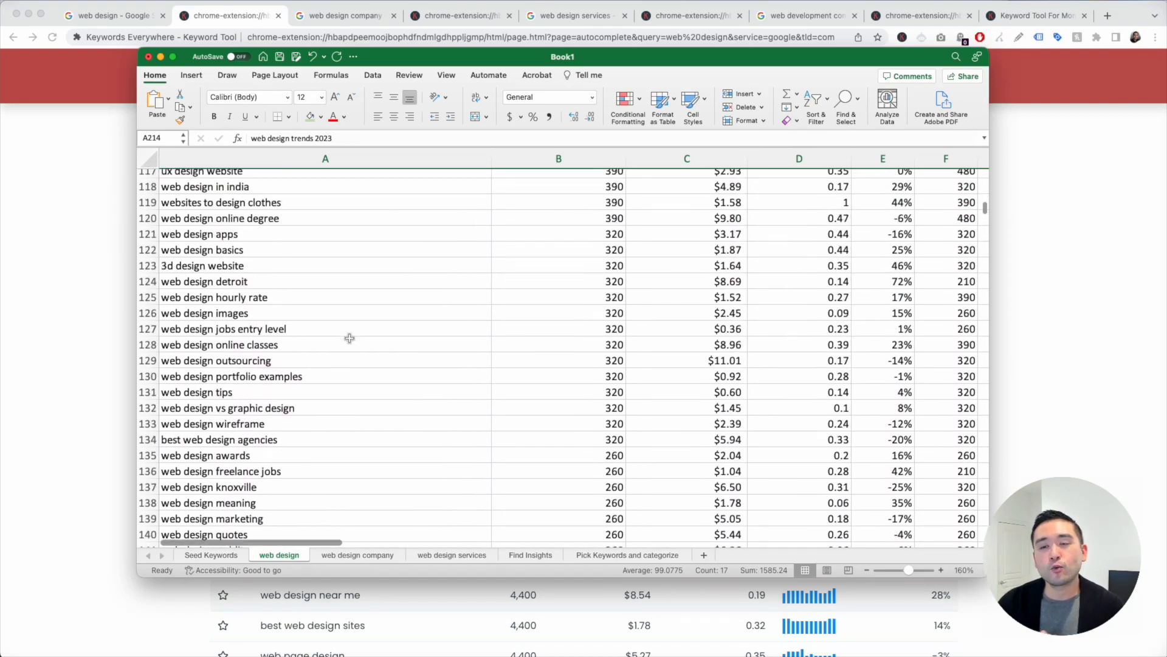
scroll(371, 345, up, 20)
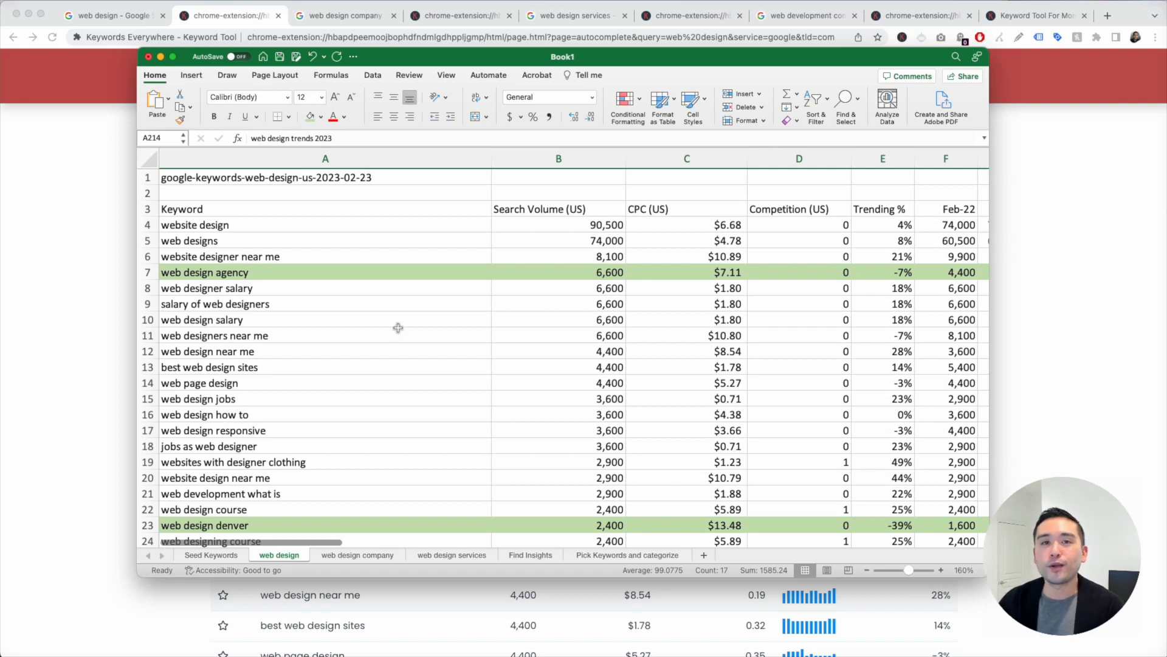
click(565, 158)
right_click(566, 157)
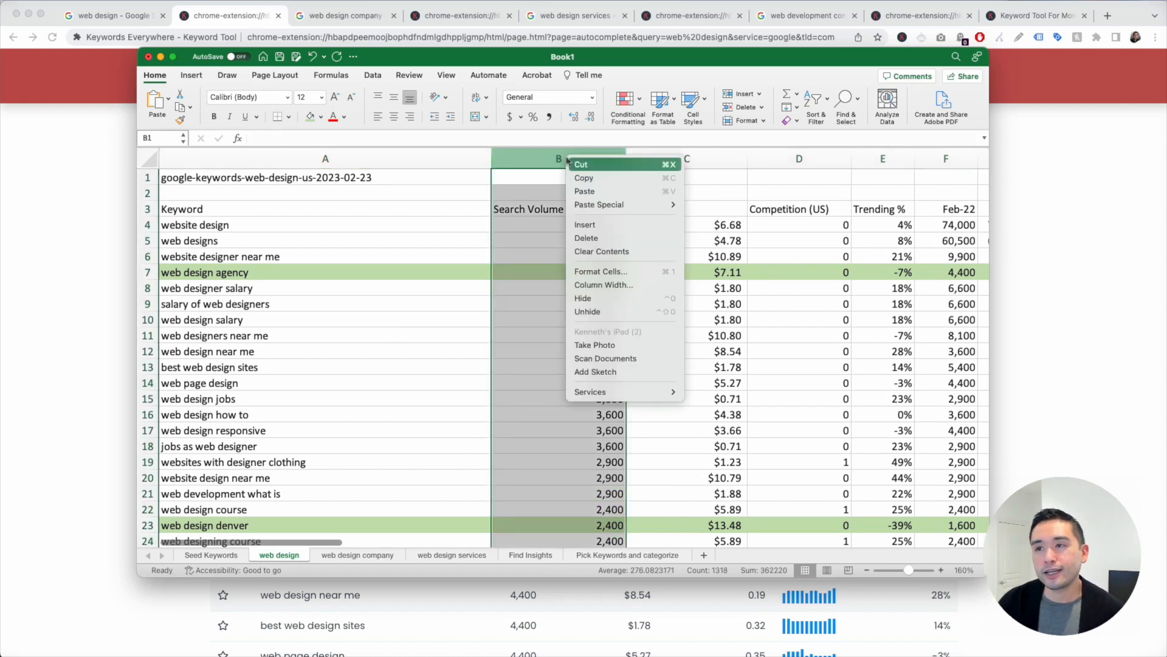
click(621, 231)
right_click(585, 158)
click(604, 229)
Step: Enter the headers "funnel state" and "content type" for the two new columns in row 3
click(542, 209)
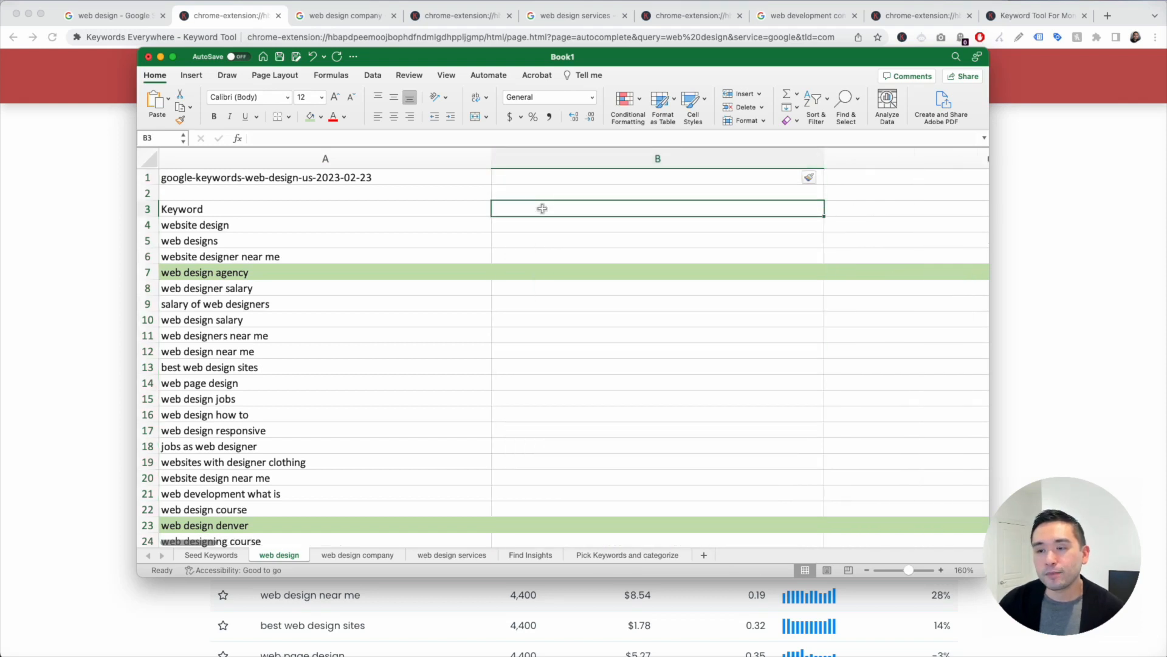
text(funnel)
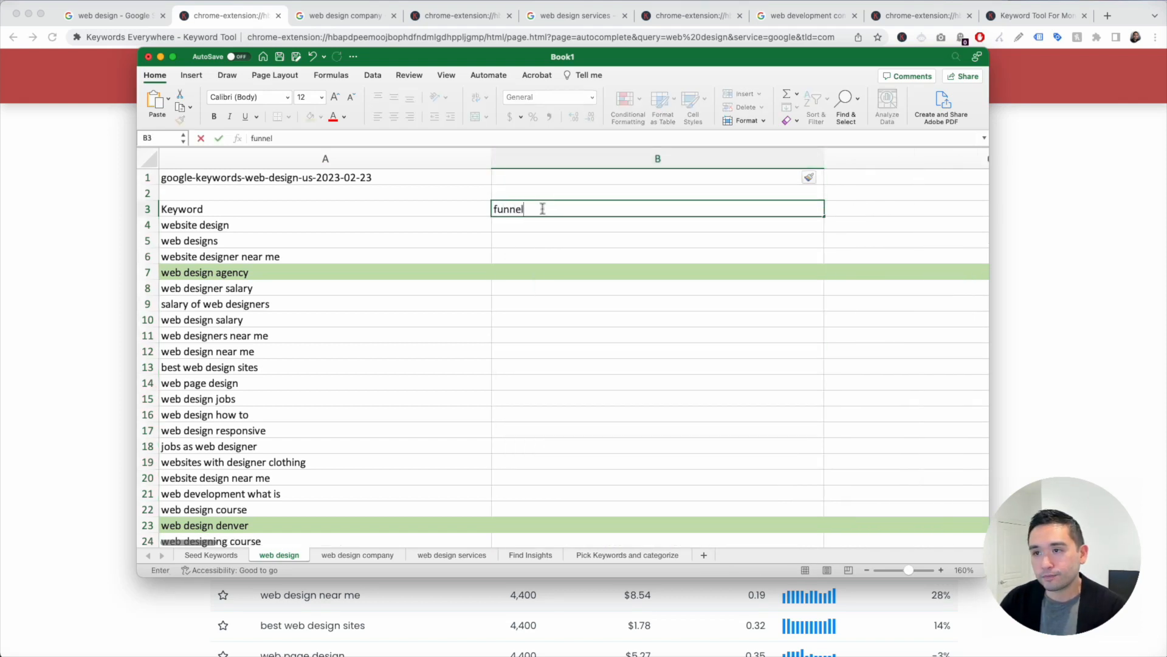
text( state)
key(Tab)
text(content)
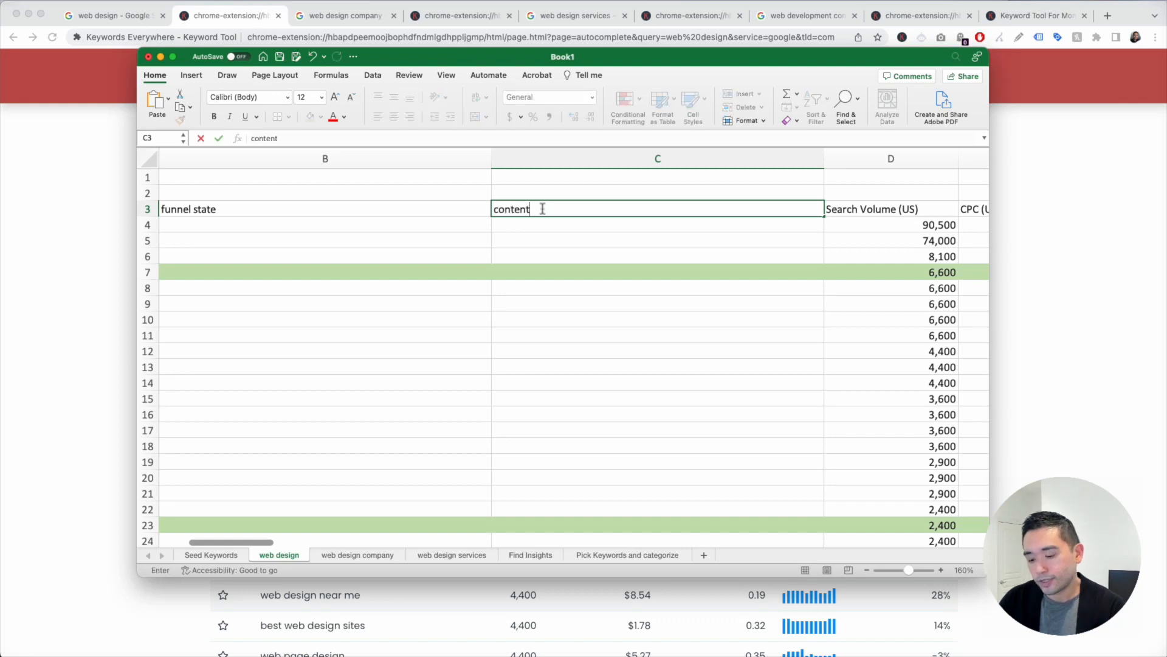
text( type)
key(Return)
Step: Narrow the "funnel state" and "content type" columns so they sit compactly beside the keywords
scroll(508, 191, left, 3)
drag(570, 156, 354, 161)
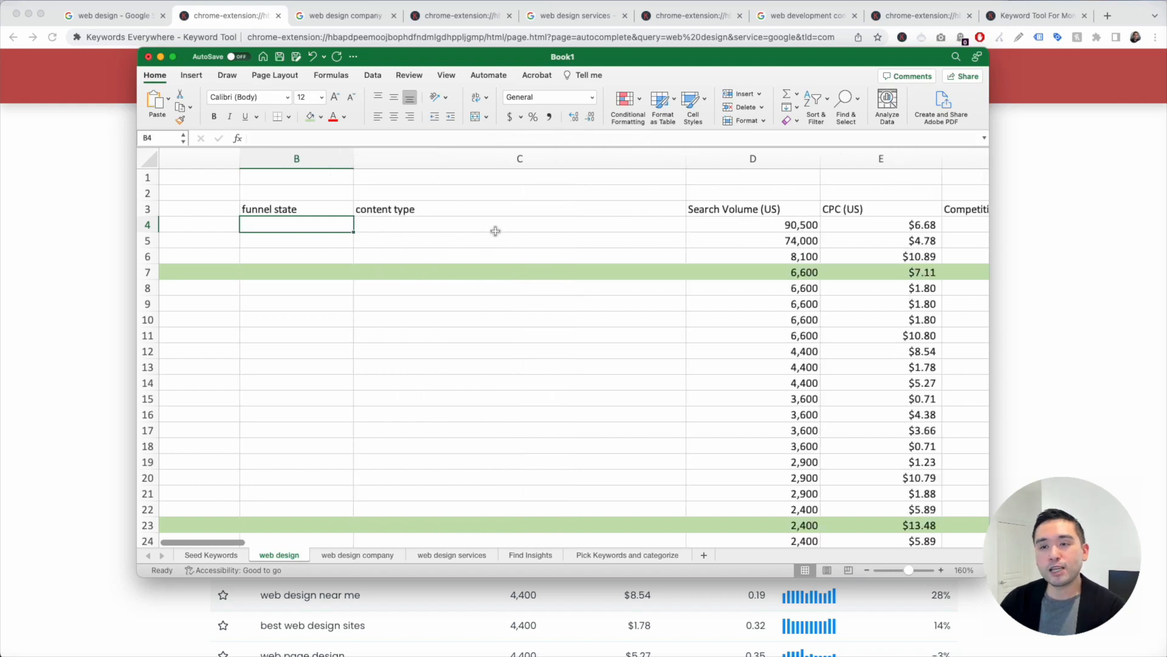
drag(685, 160, 499, 182)
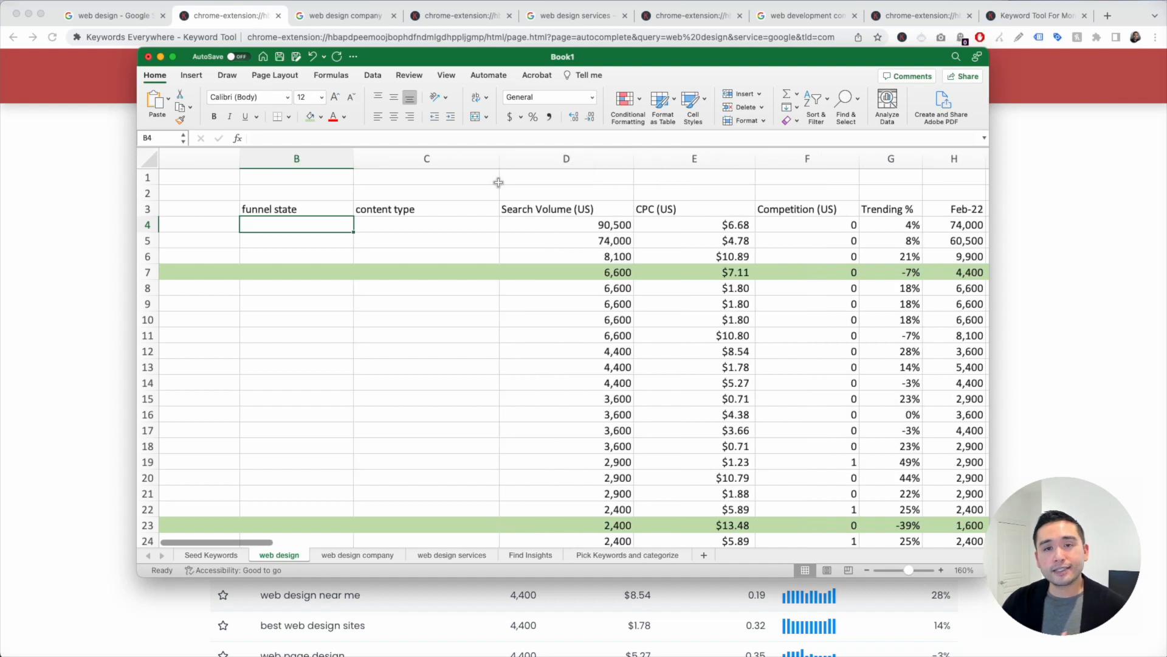
scroll(443, 214, left, 5)
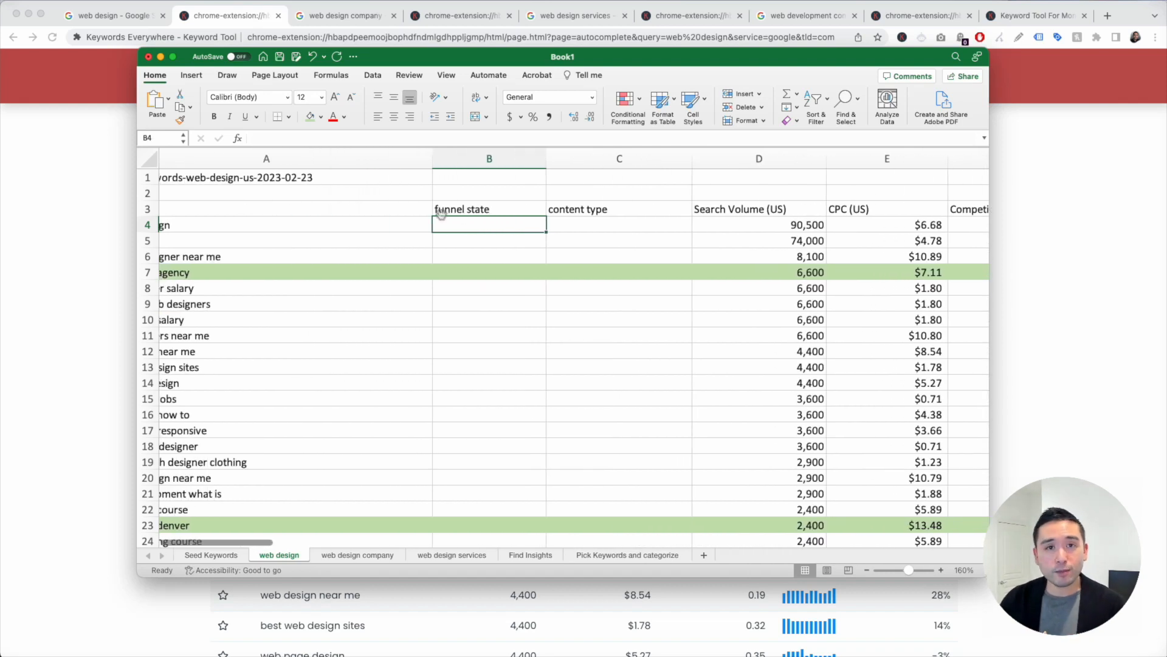
scroll(432, 222, left, 2)
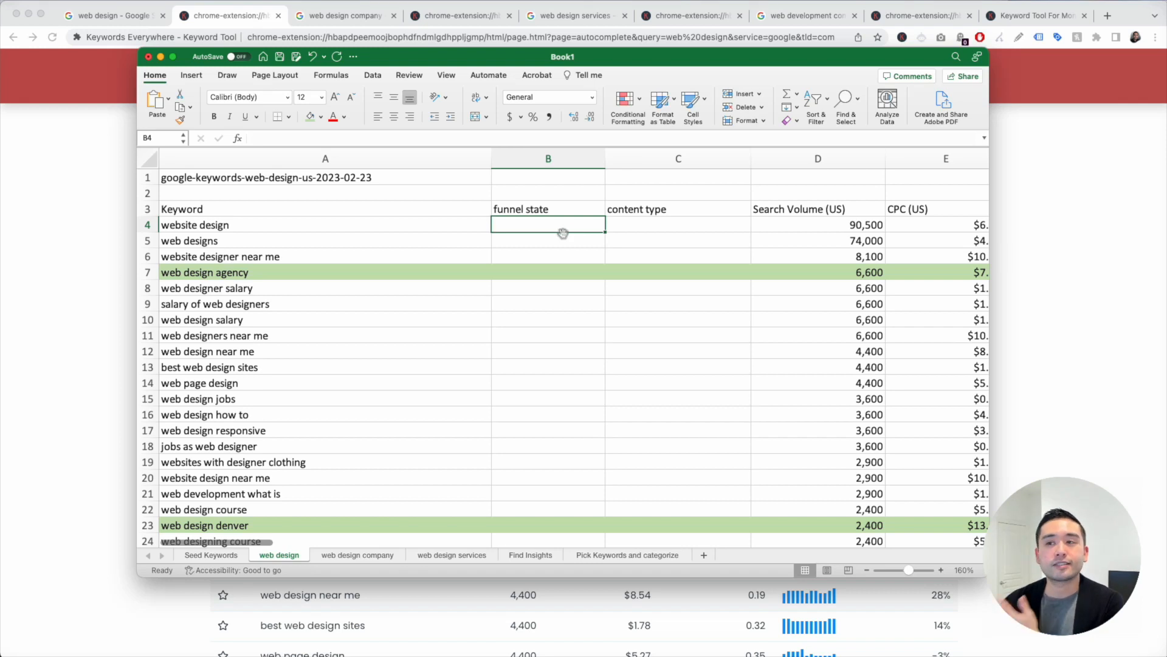
Step: Enter "t, m, b" as the funnel state of the "web design agency" row
click(559, 169)
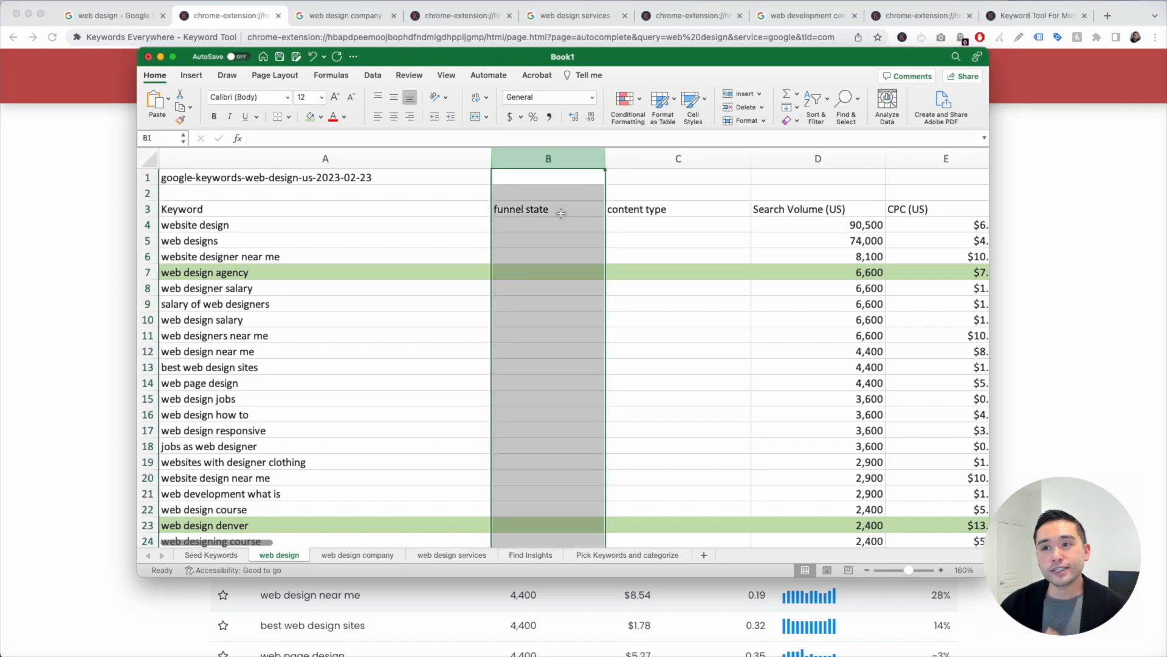
click(538, 268)
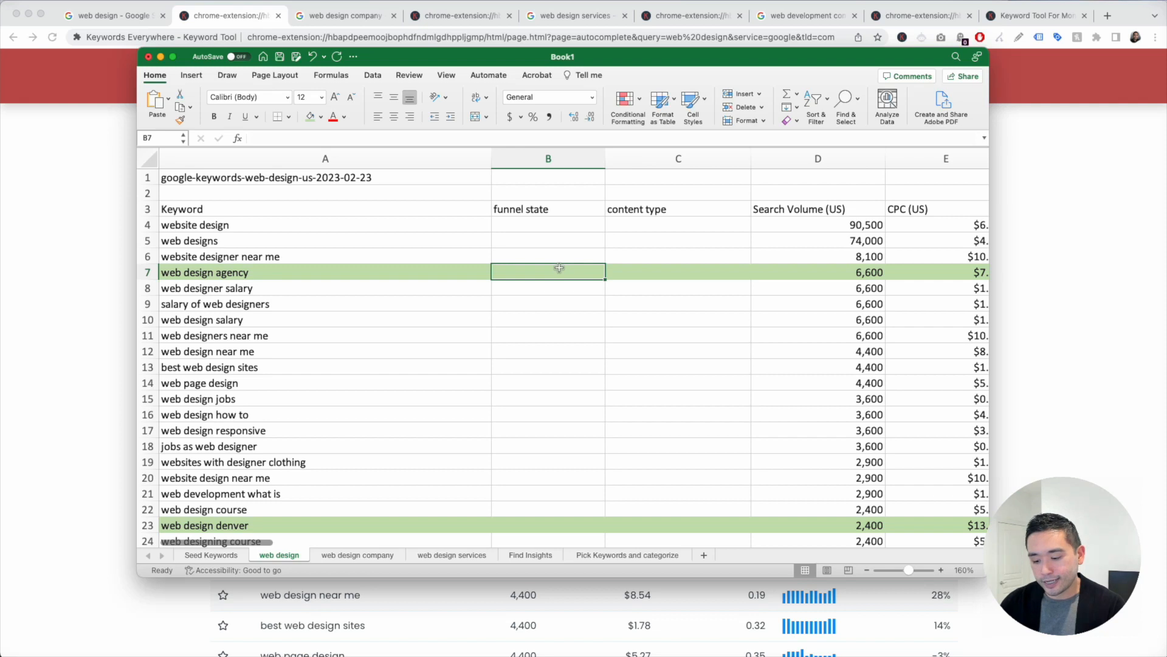
text(t, m, b)
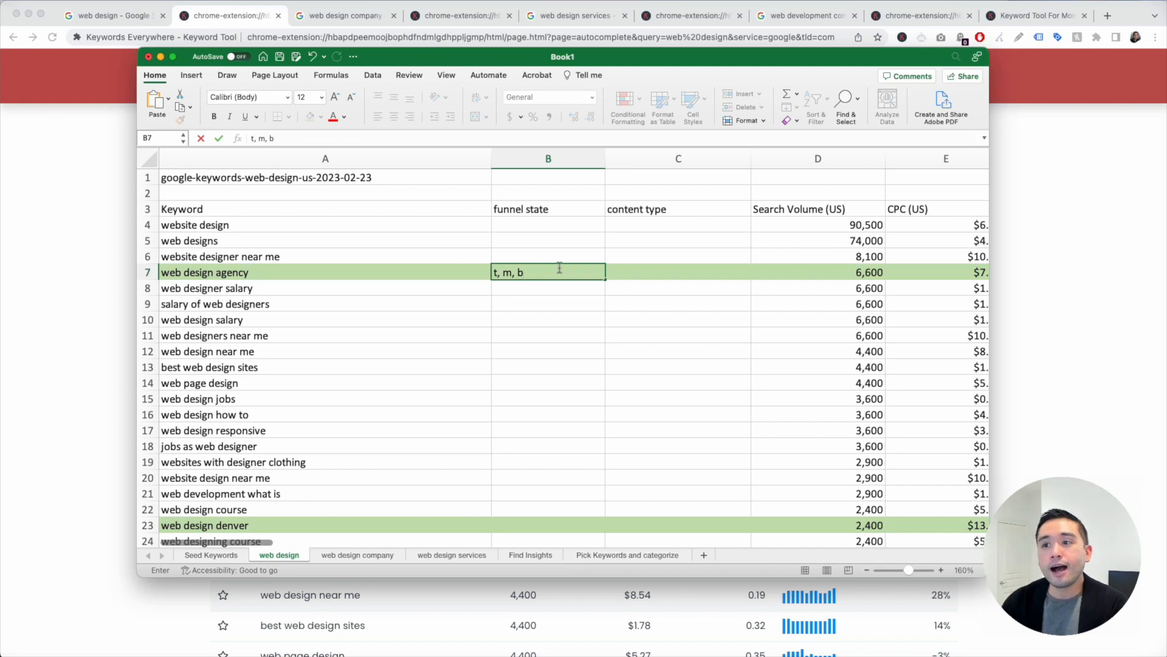
click(635, 273)
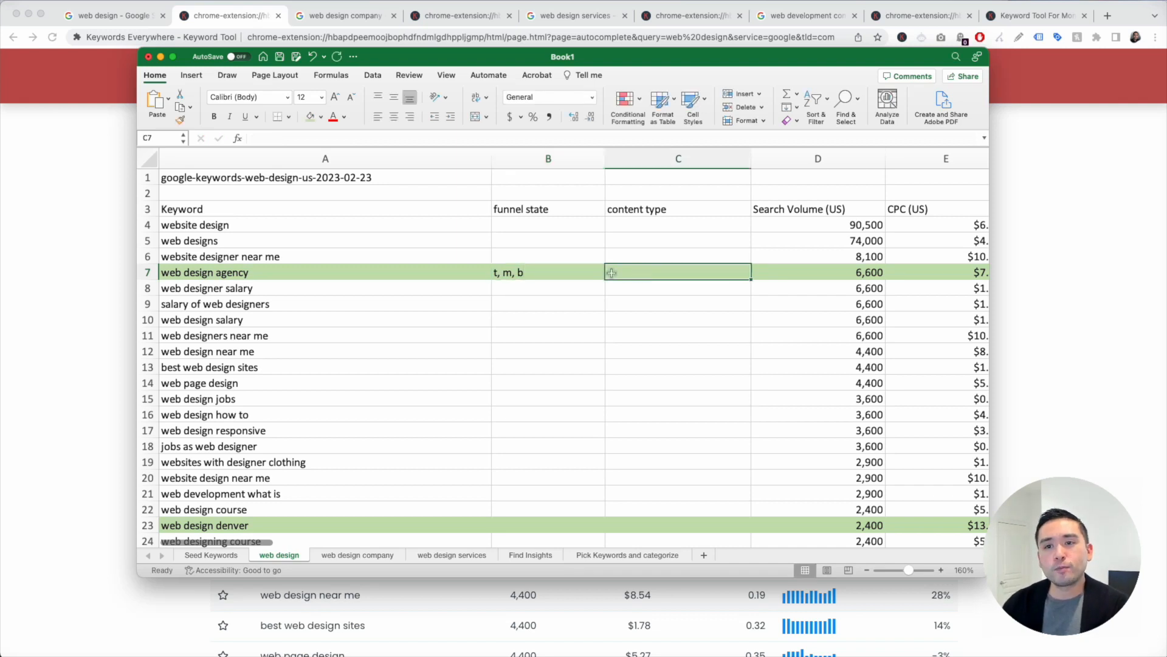
click(450, 272)
click(675, 273)
scroll(613, 272, down, 1)
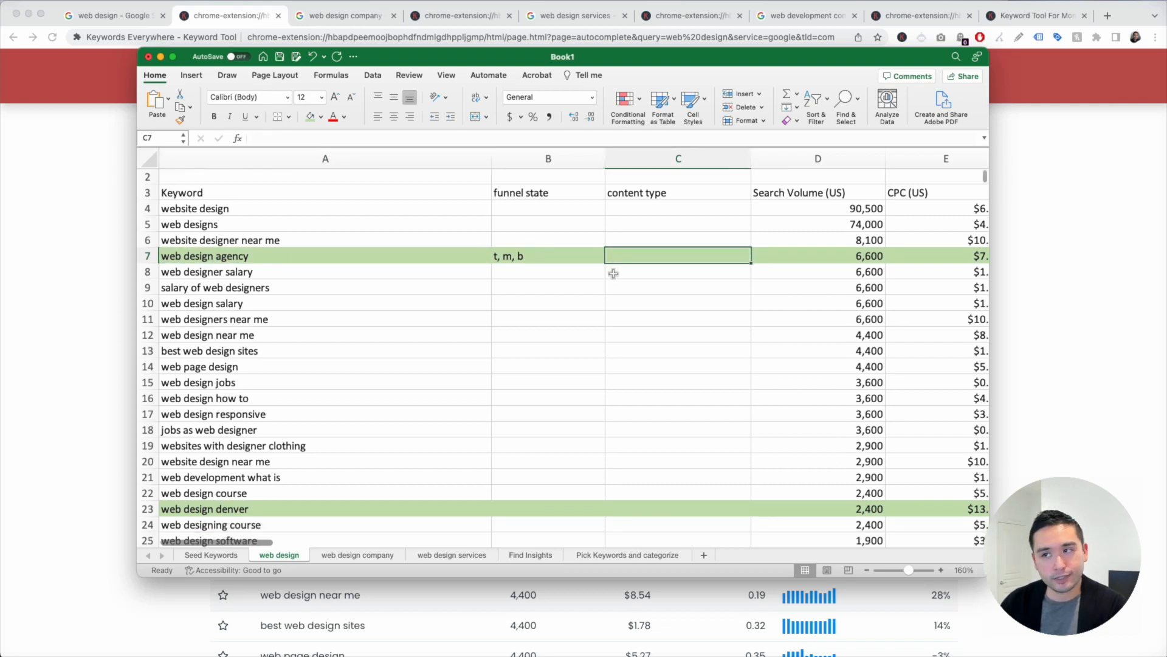
scroll(607, 263, up, 1)
Step: Set the "web design agency" row's funnel state to "m, b" and its content type to "homepage, services page"
click(564, 266)
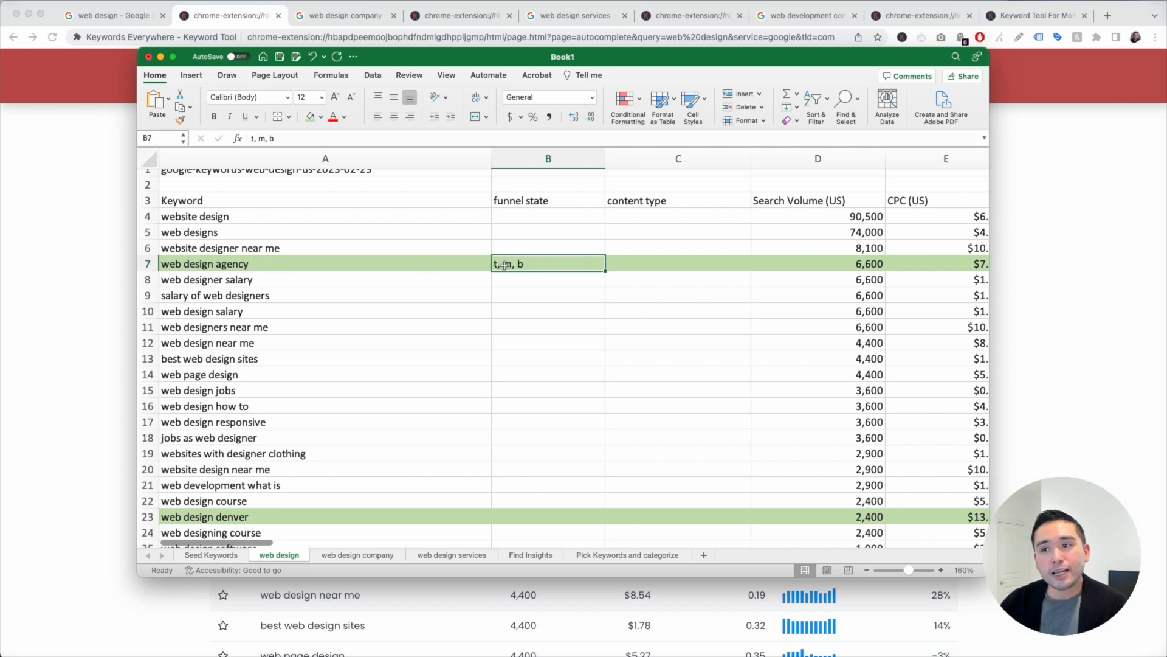
text(m, b)
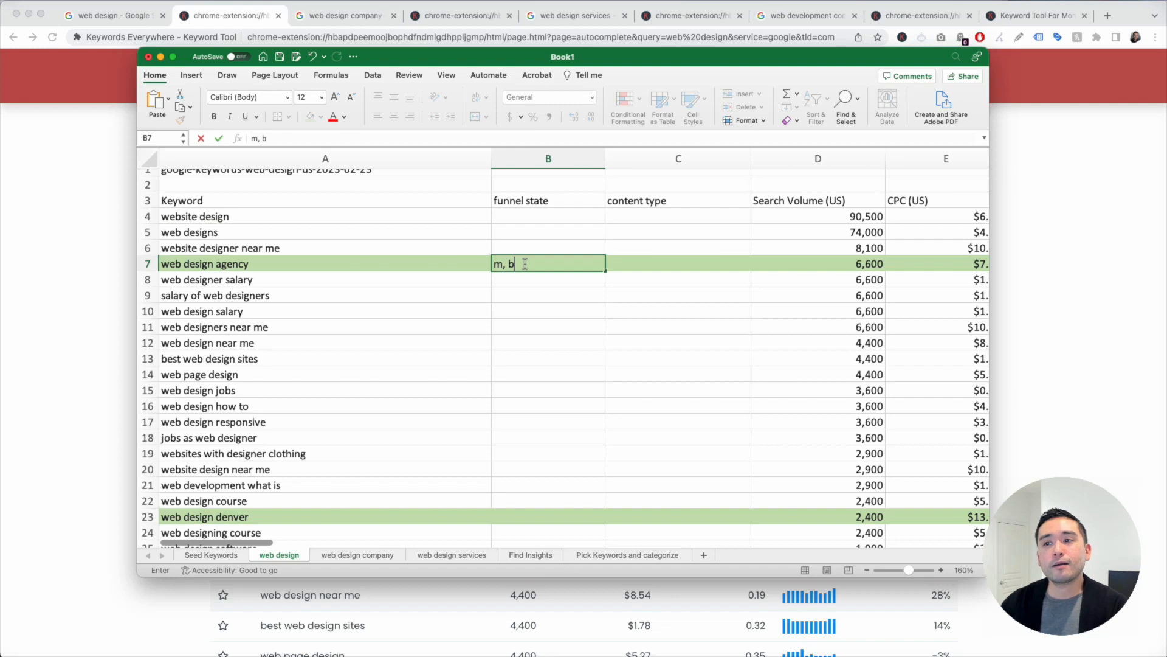
click(517, 265)
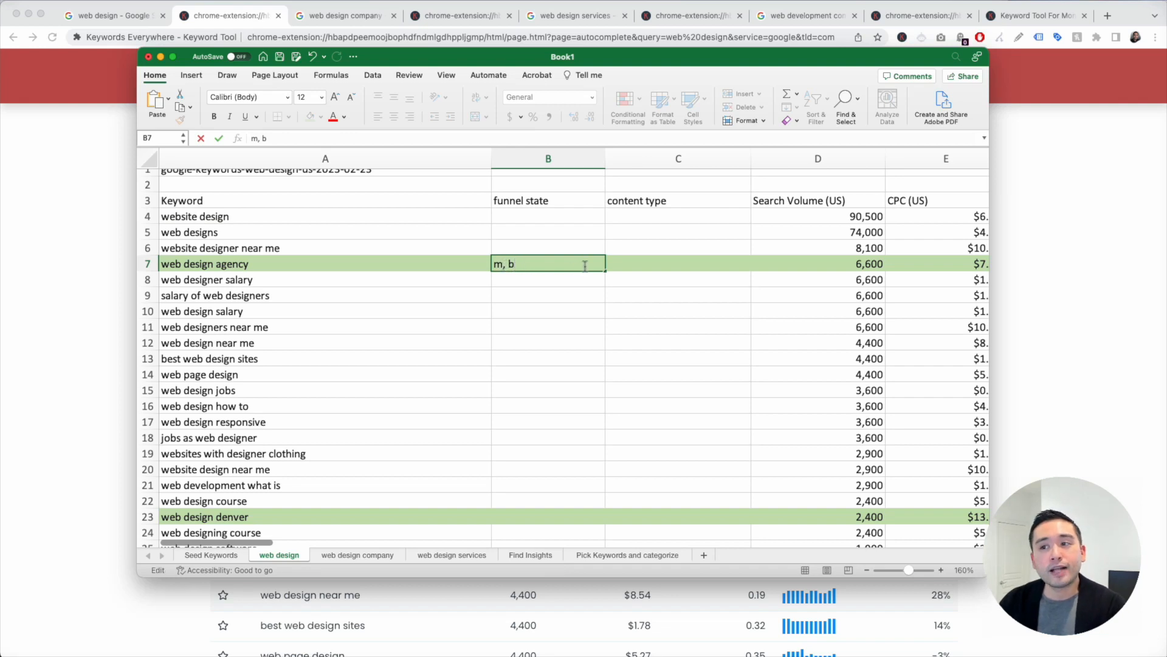
click(634, 265)
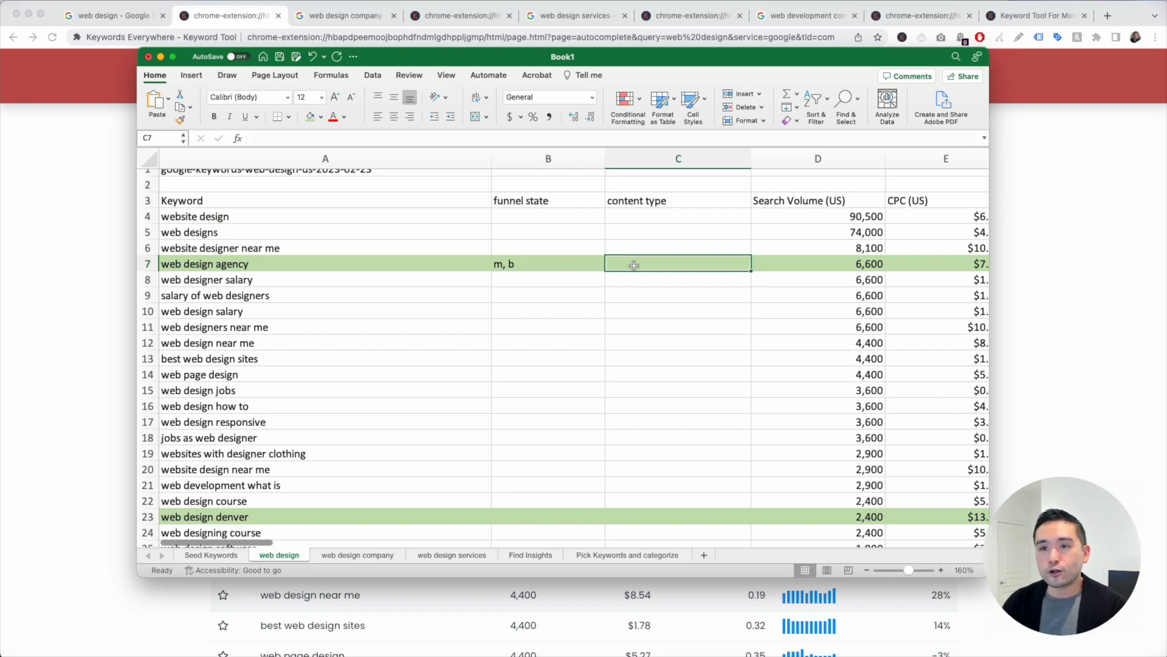
text(homepa)
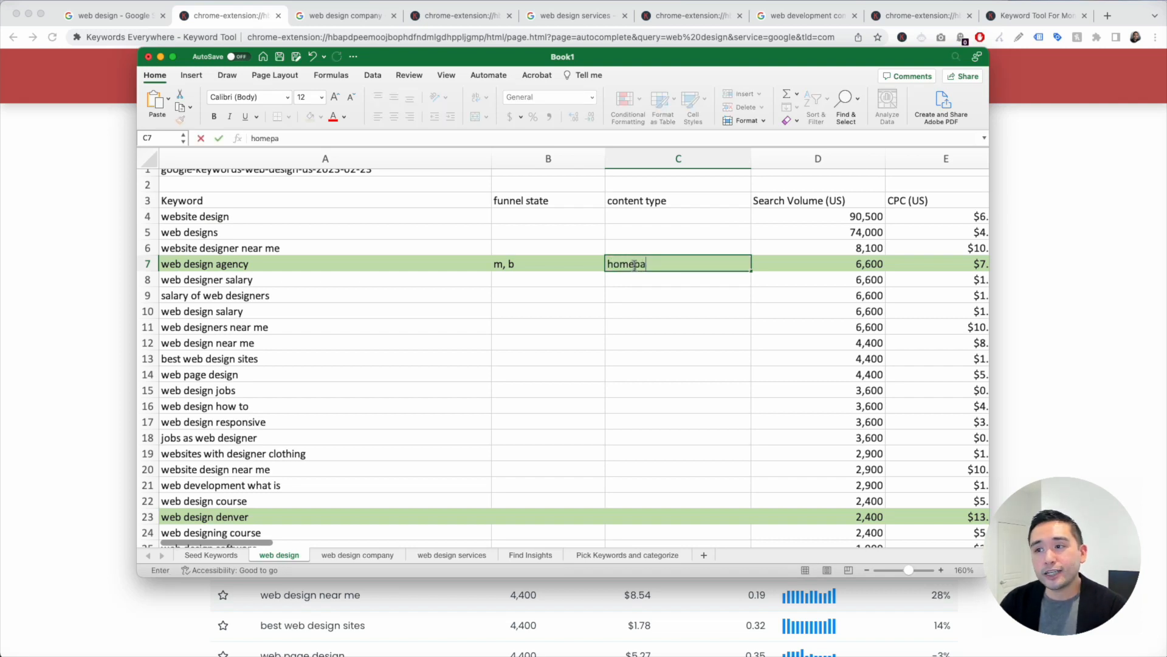
text(ge, services page)
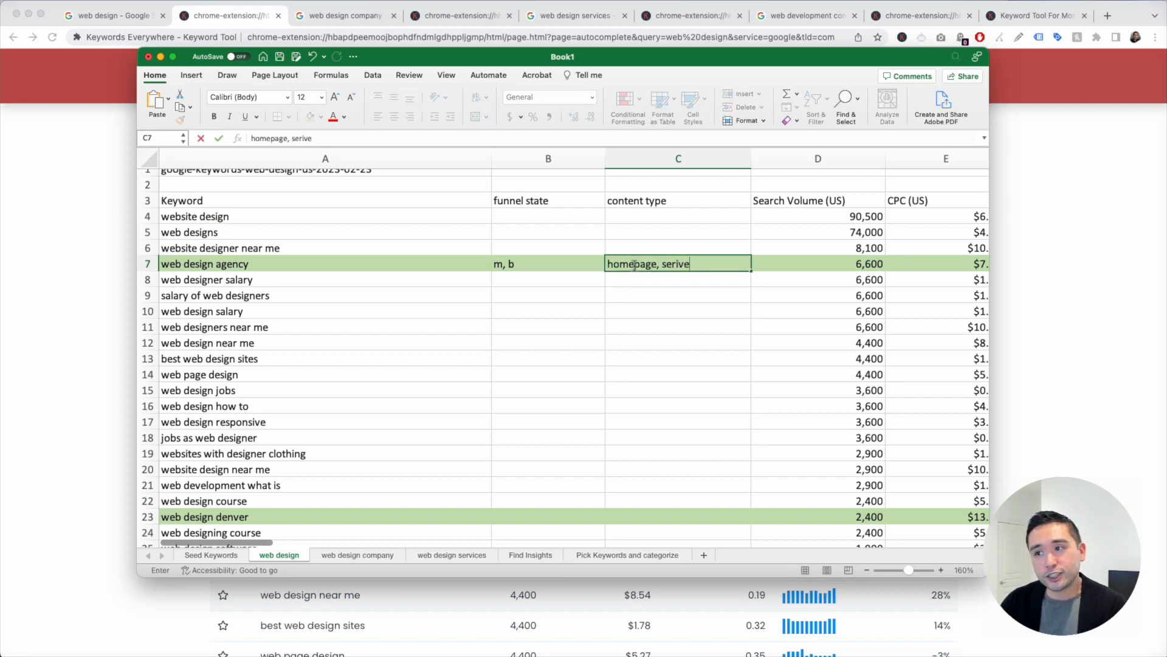
key(Return)
Step: Fill in the "web design denver" row with funnel state "m, b" and content type "homepage, services page"
scroll(383, 430, down, 2)
click(549, 486)
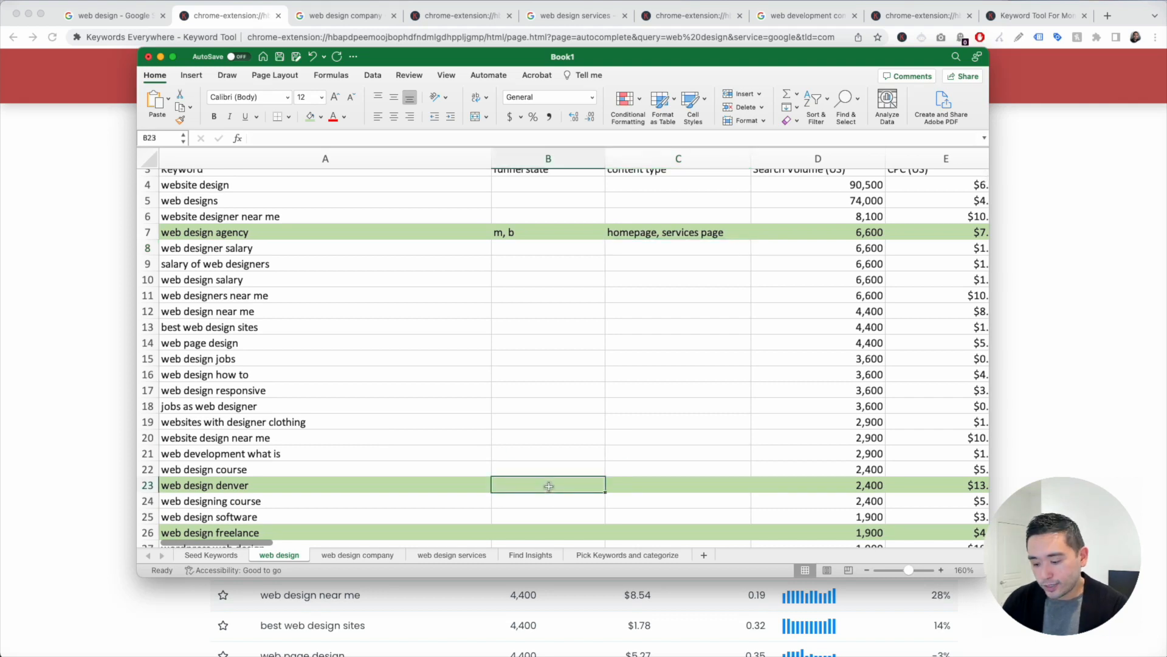
text(m, b)
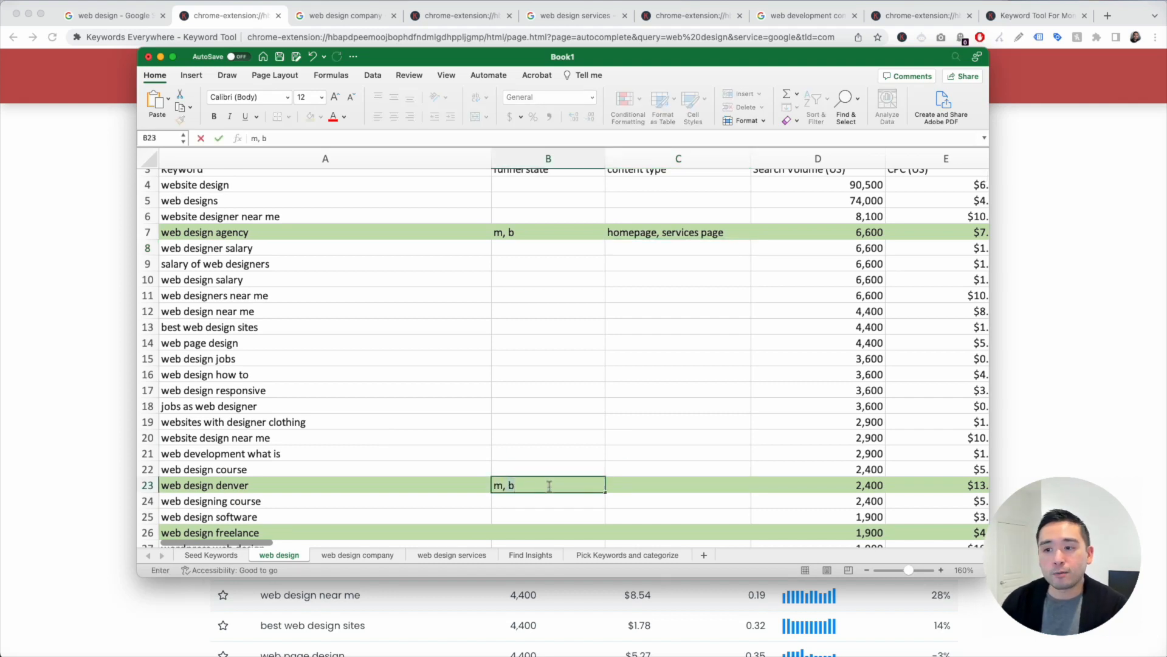
click(639, 484)
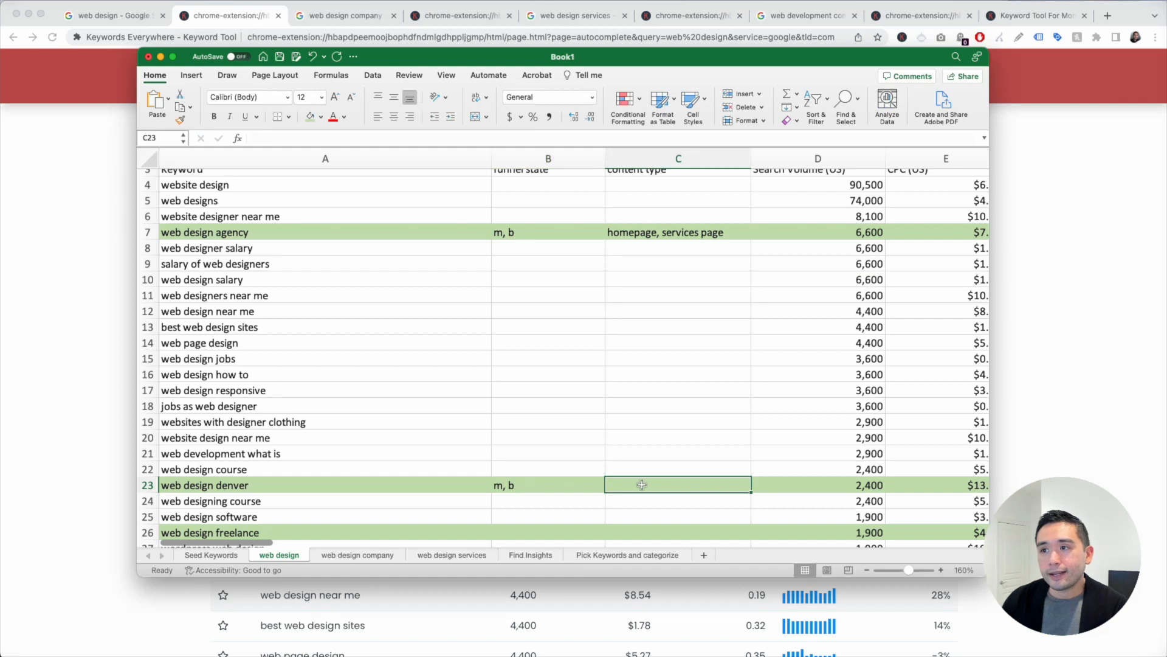
text(homepage, services page)
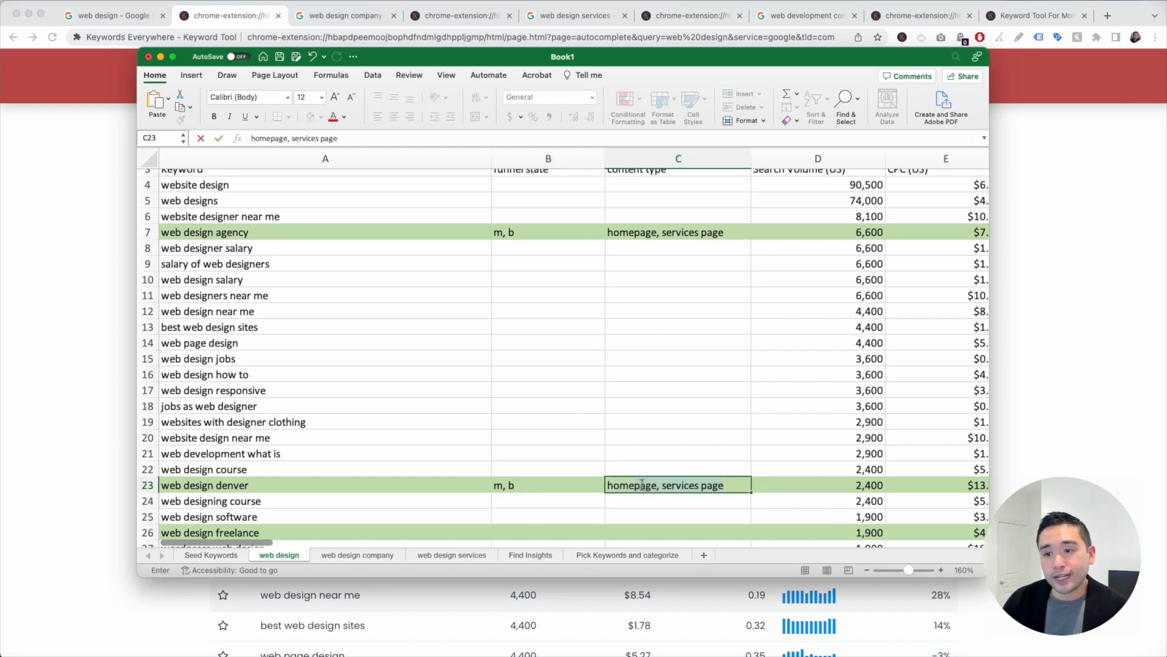
key(Tab)
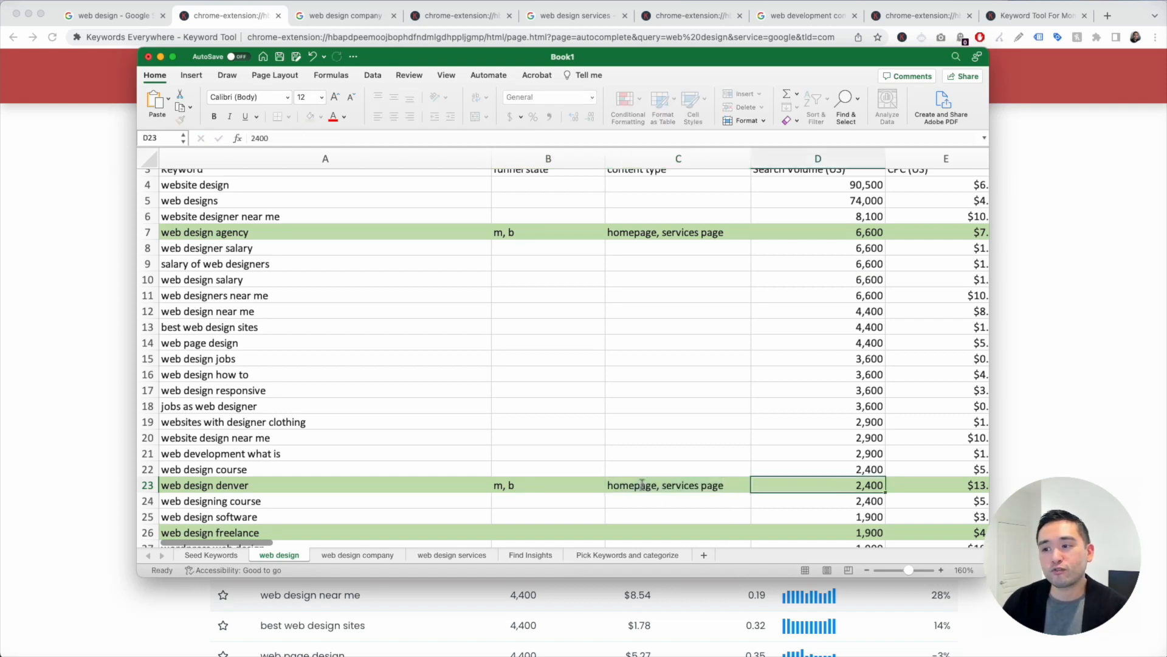
Step: Examine the highlighted "web design denver", "web design freelance" and "web design dallas" rows for their funnel and content classification
click(229, 486)
scroll(225, 484, down, 3)
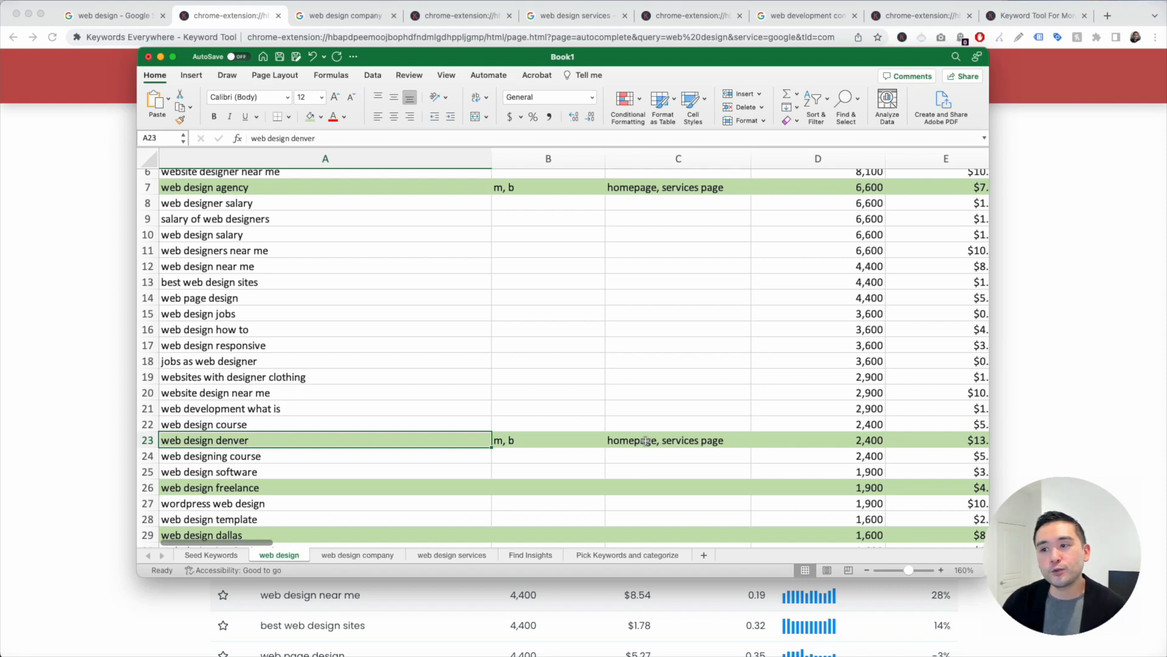
scroll(578, 396, down, 5)
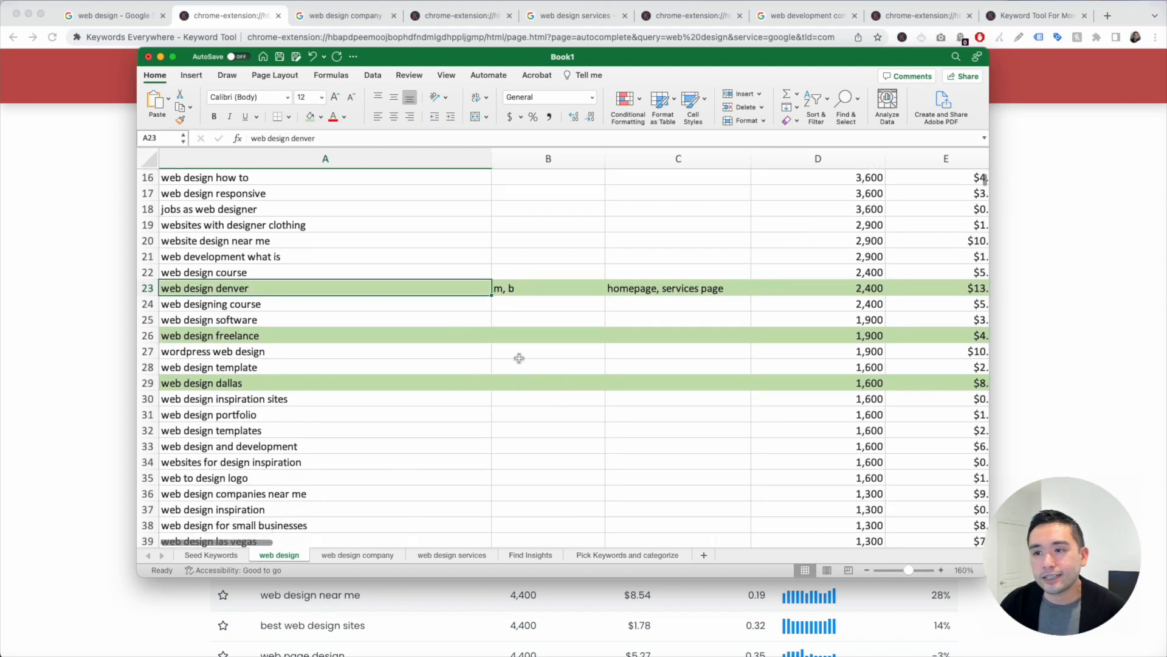
drag(351, 336, 765, 333)
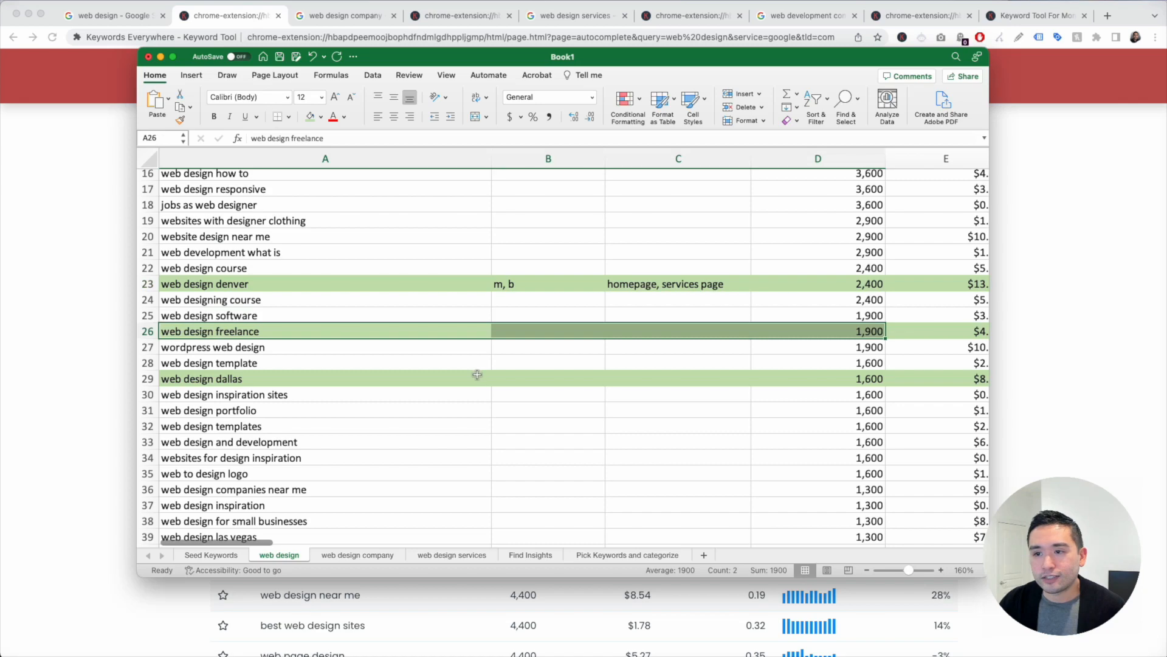
drag(445, 378, 770, 377)
scroll(770, 374, down, 1)
Step: Fill in the "web design trends 2023" row with funnel state "t, m" and content type "blog"
scroll(767, 373, down, 20)
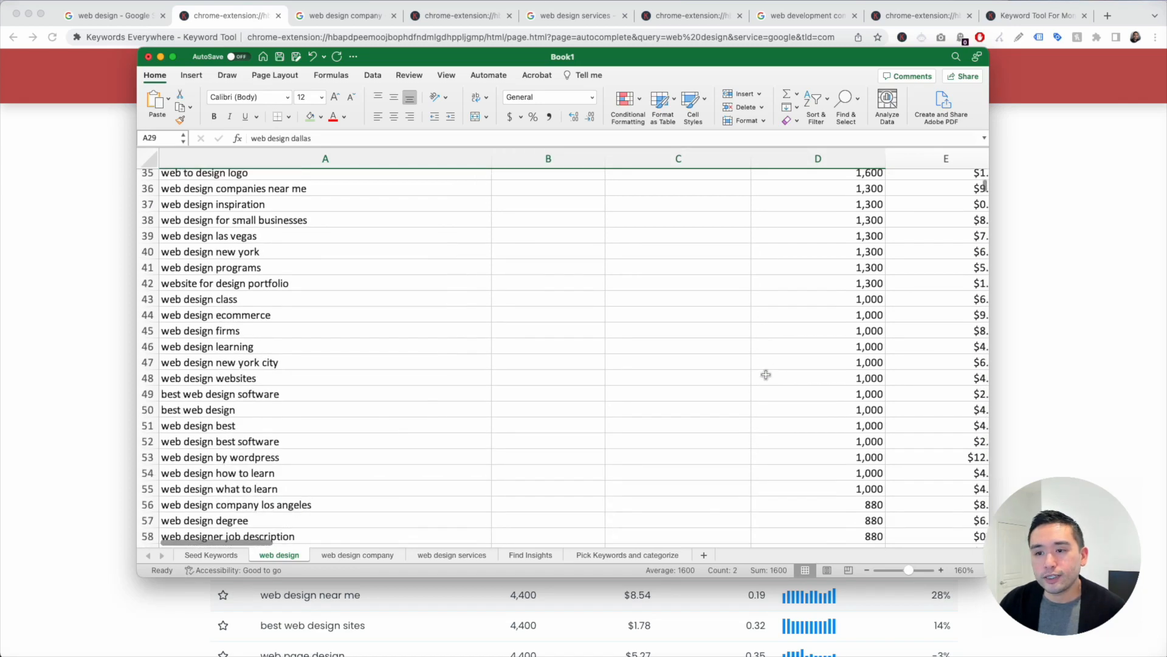
click(520, 378)
double_click(520, 379)
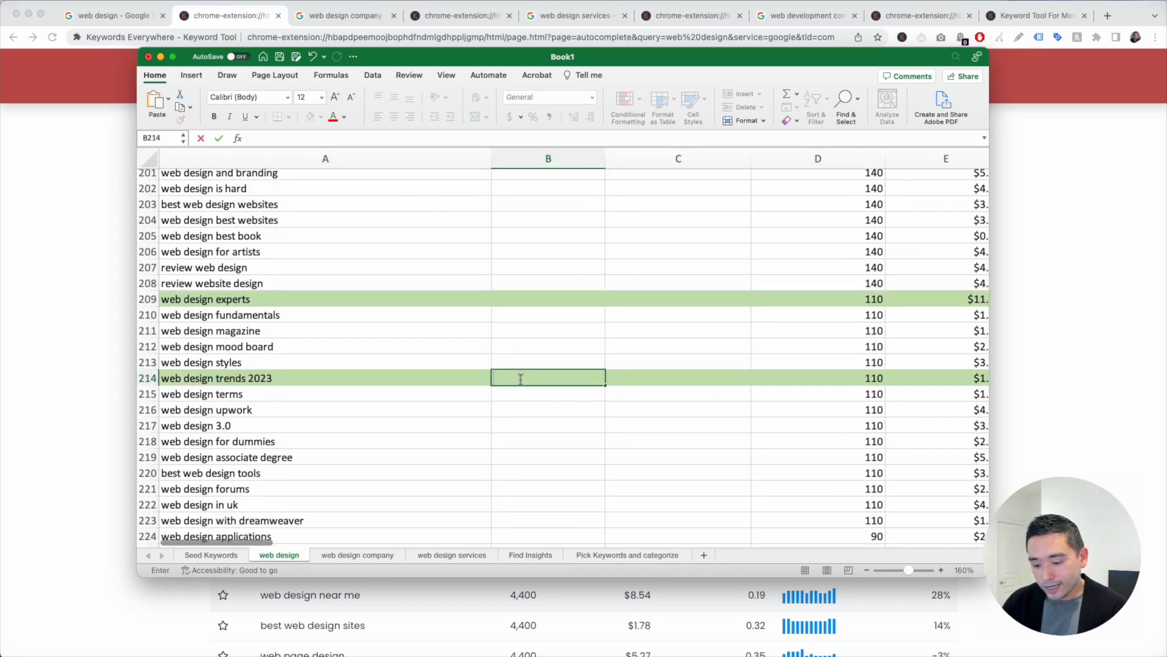
text(t, m)
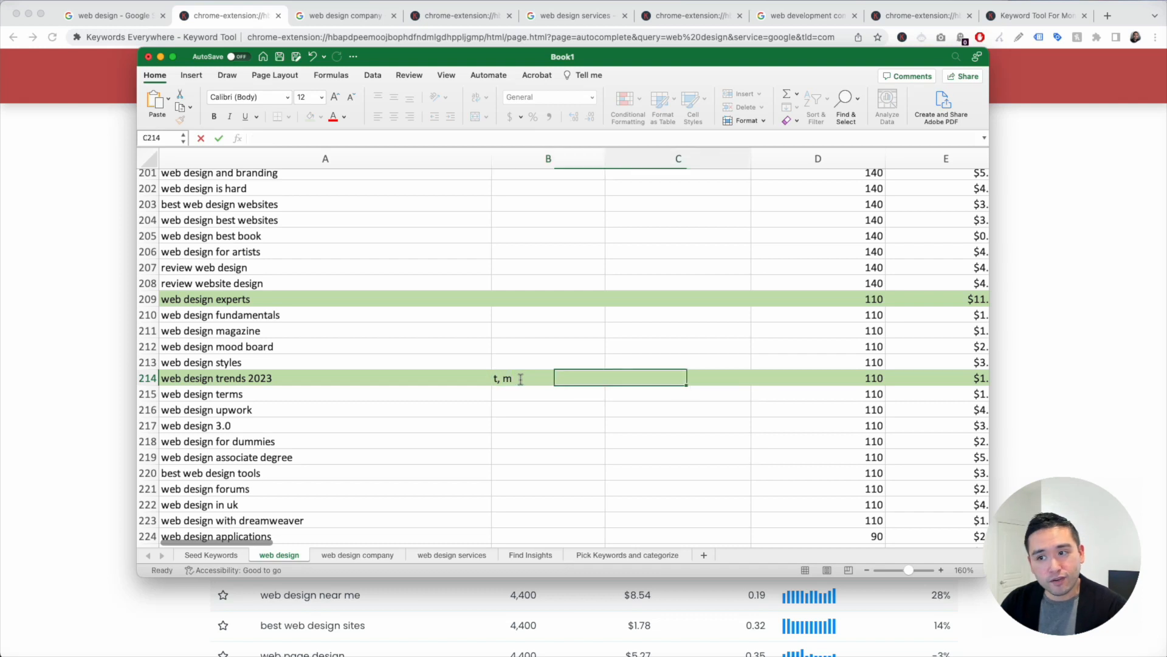
key(Tab)
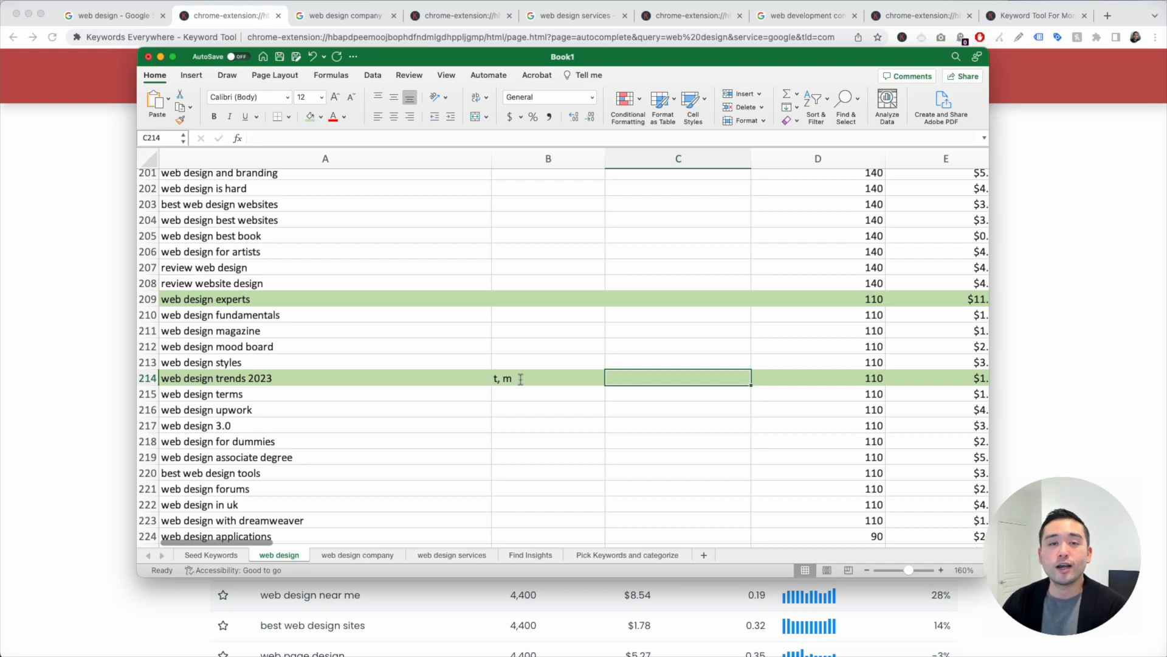
text(blog)
key(Return)
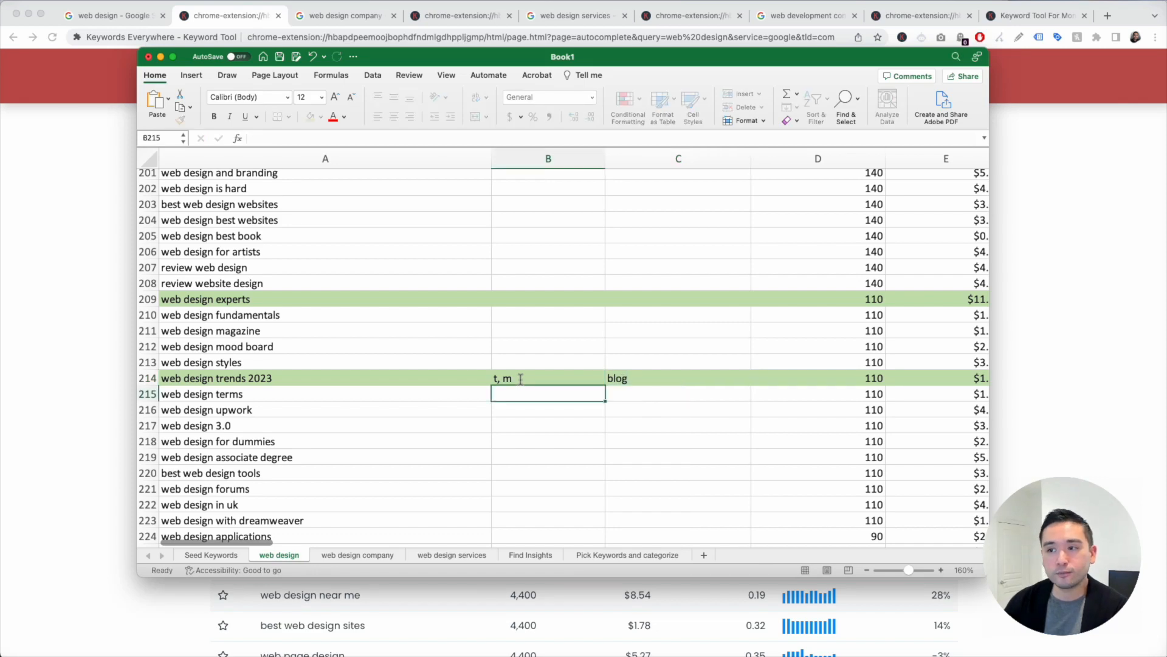
scroll(374, 448, down, 15)
scroll(374, 448, up, 6)
scroll(374, 448, up, 20)
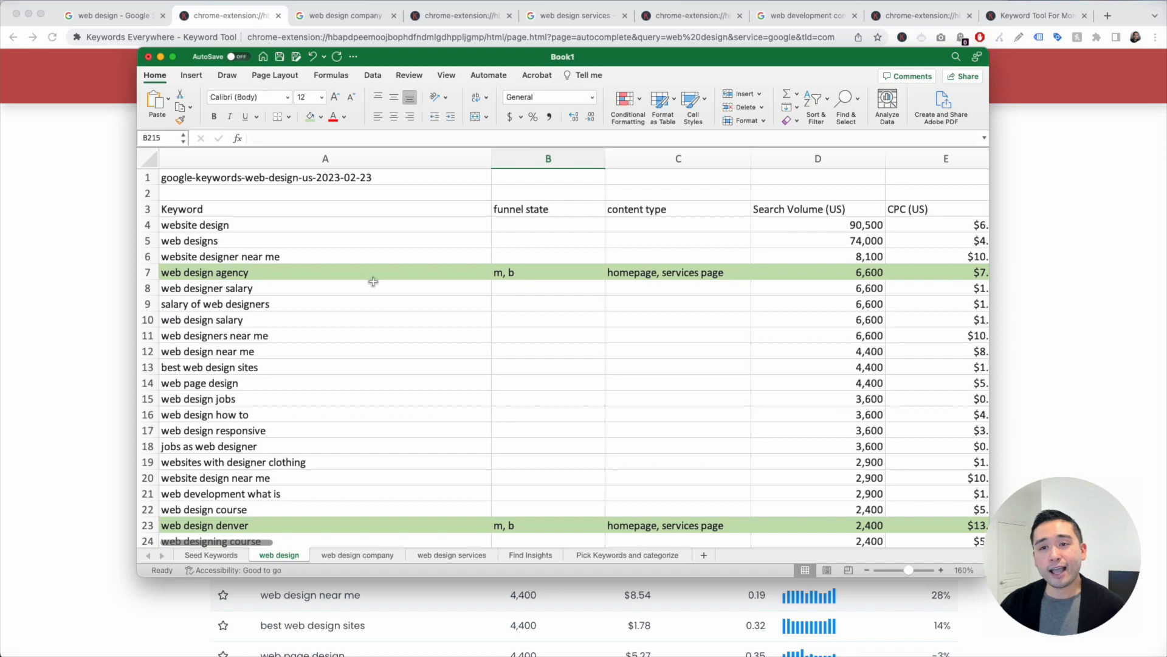
Step: Switch to the Keywords Everywhere results in the browser and filter the "web design" keywords to a minimum trending percentage of 100
click(113, 179)
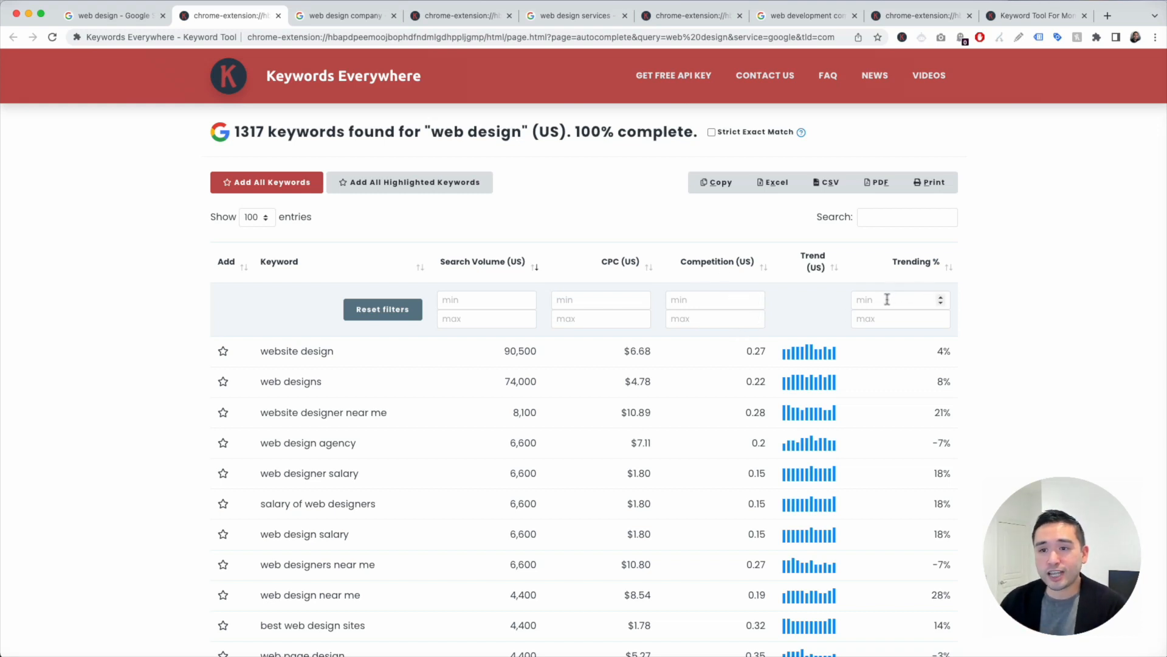
scroll(699, 343, down, 5)
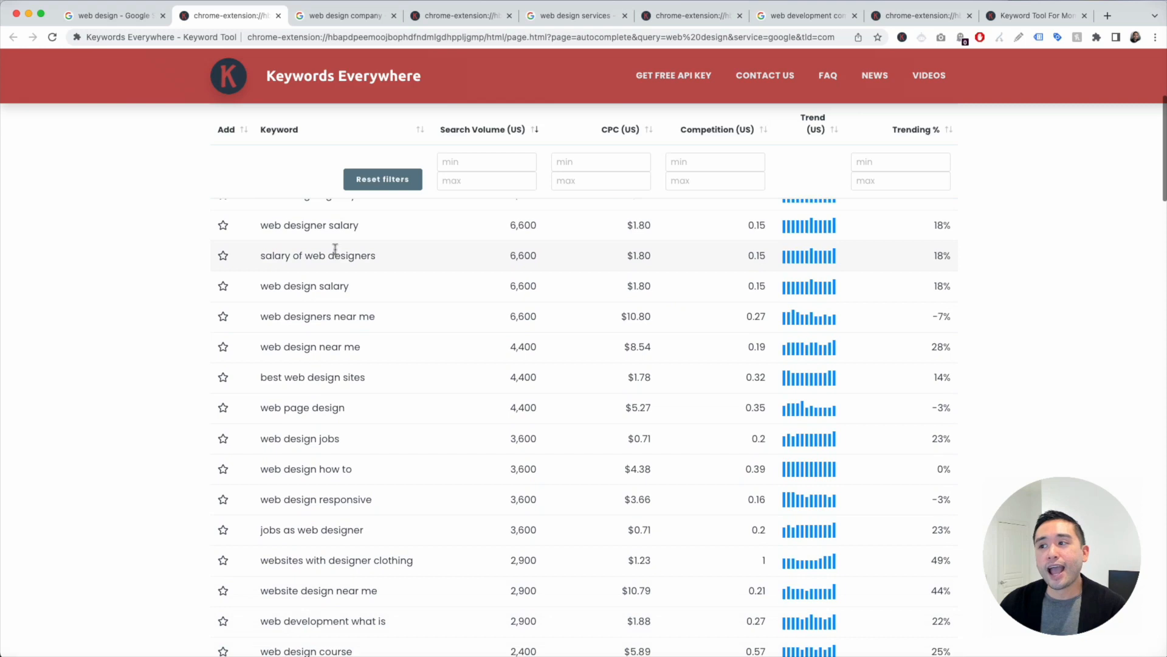
scroll(334, 253, up, 5)
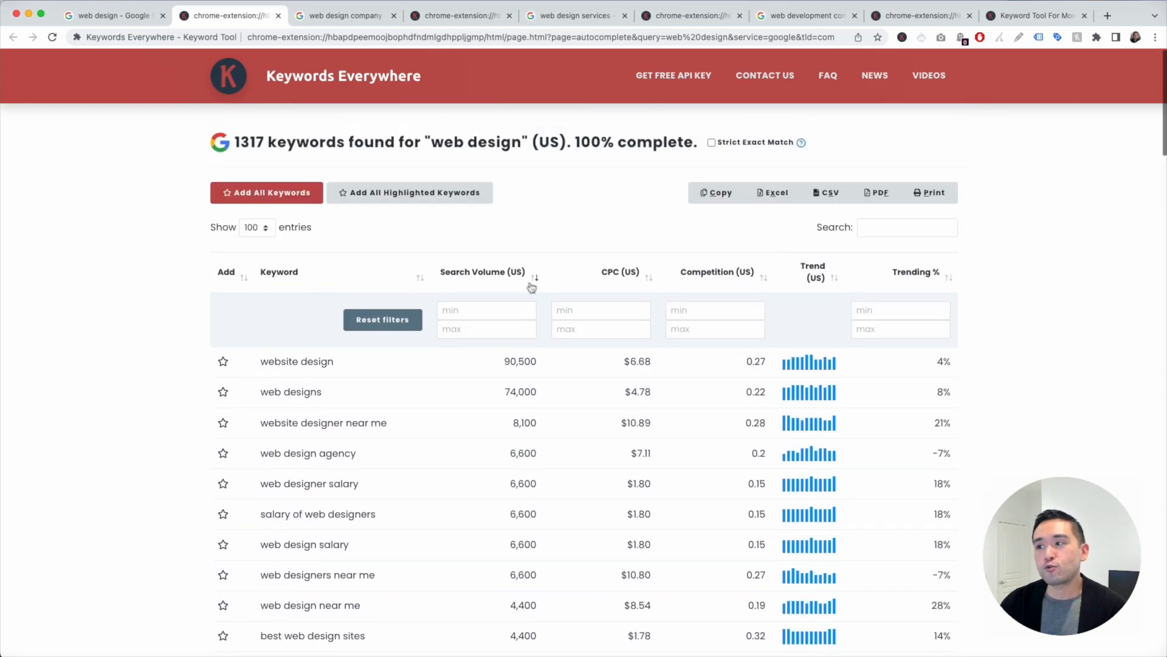
click(898, 308)
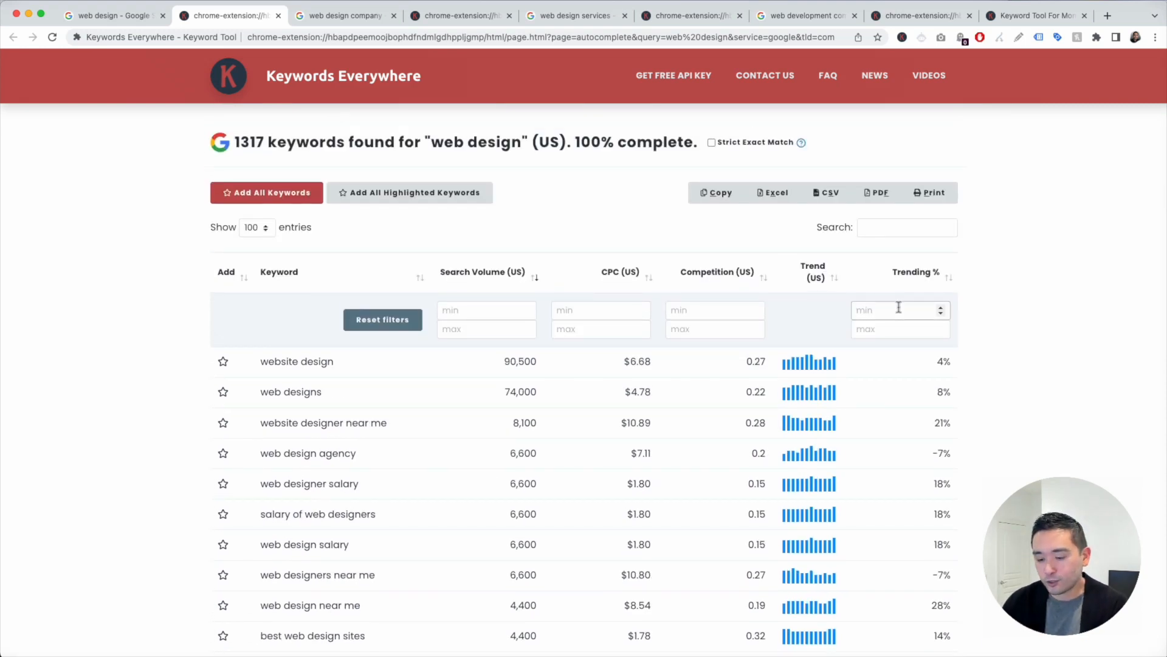
text(100)
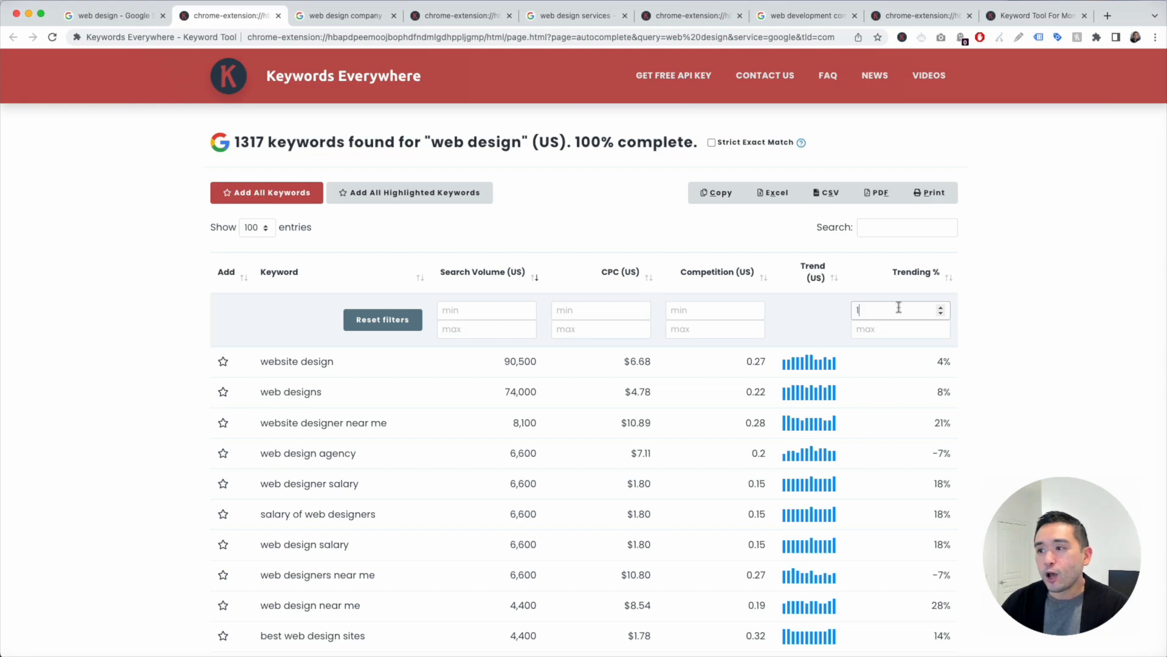
scroll(994, 325, down, 2)
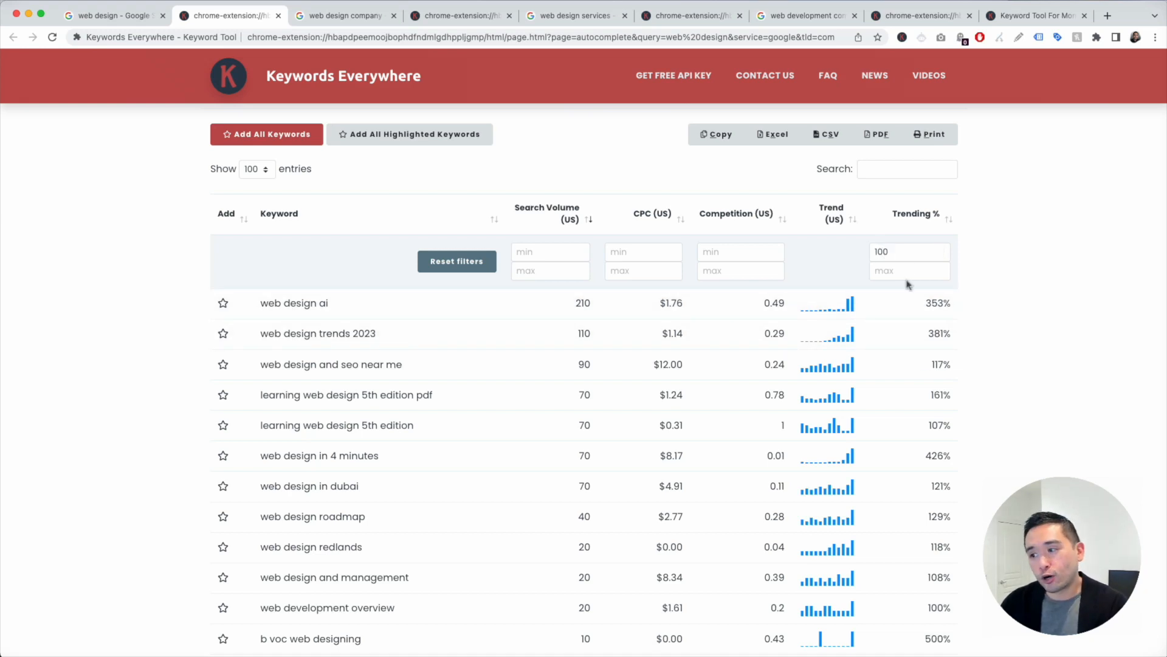
scroll(902, 282, up, 1)
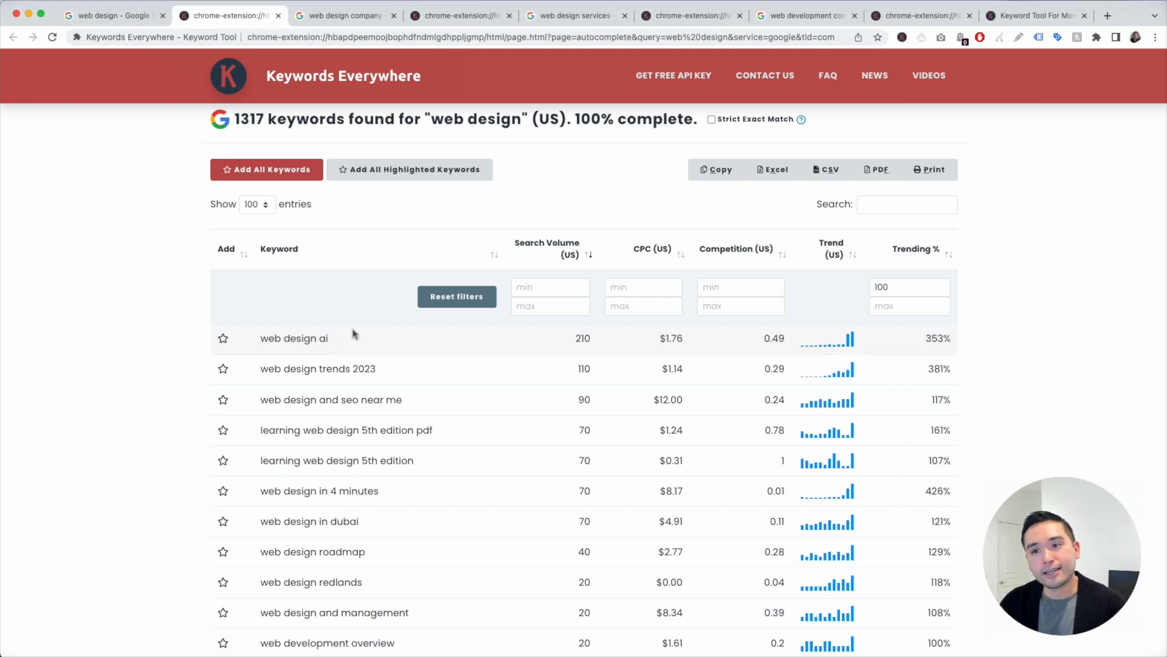
scroll(354, 333, down, 1)
Step: Clear the minimum trending filter and search the "web design" keyword list for "guide"
click(892, 276)
key(BackSpace)
key(BackSpace)
key(BackSpace)
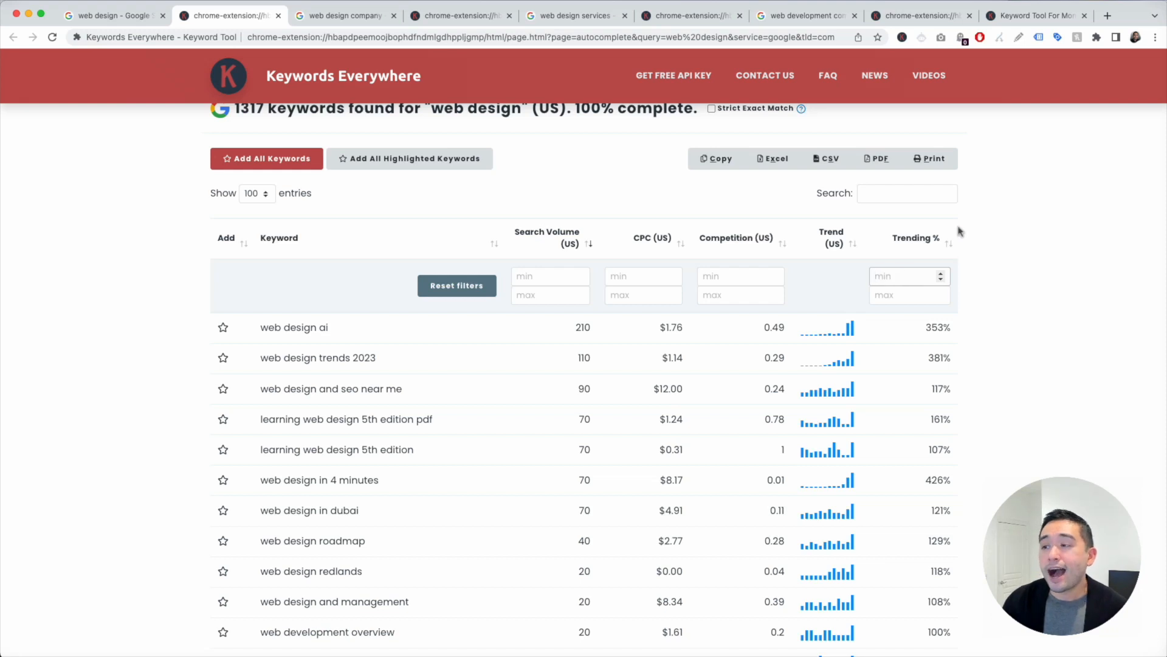
click(896, 195)
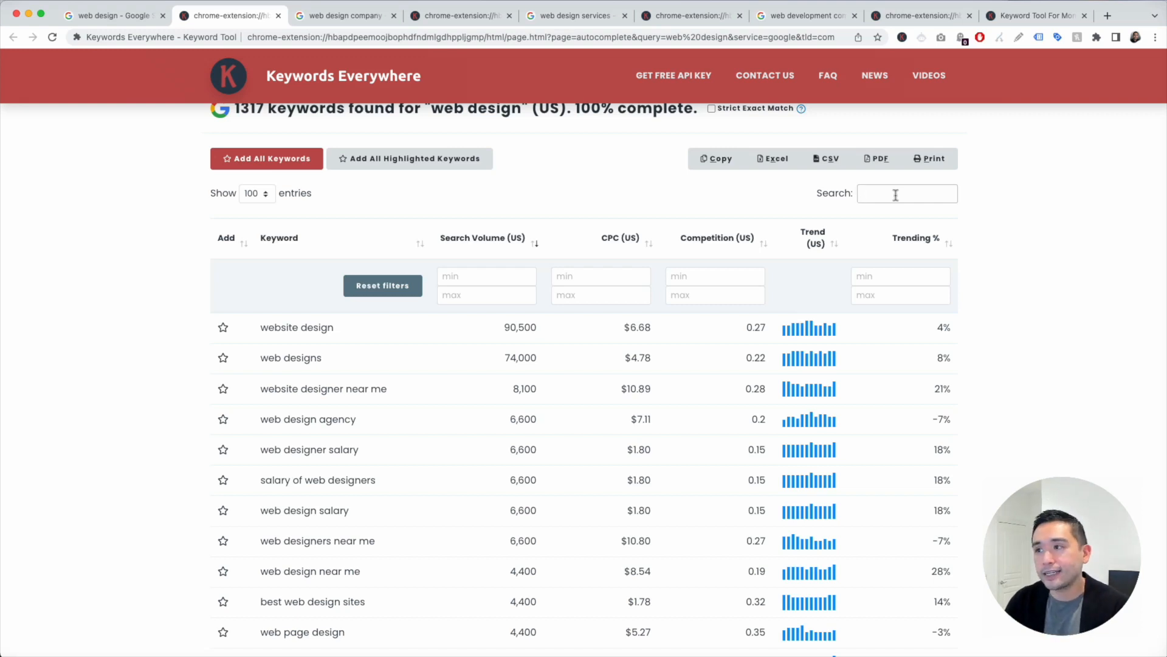
click(895, 195)
text(guide)
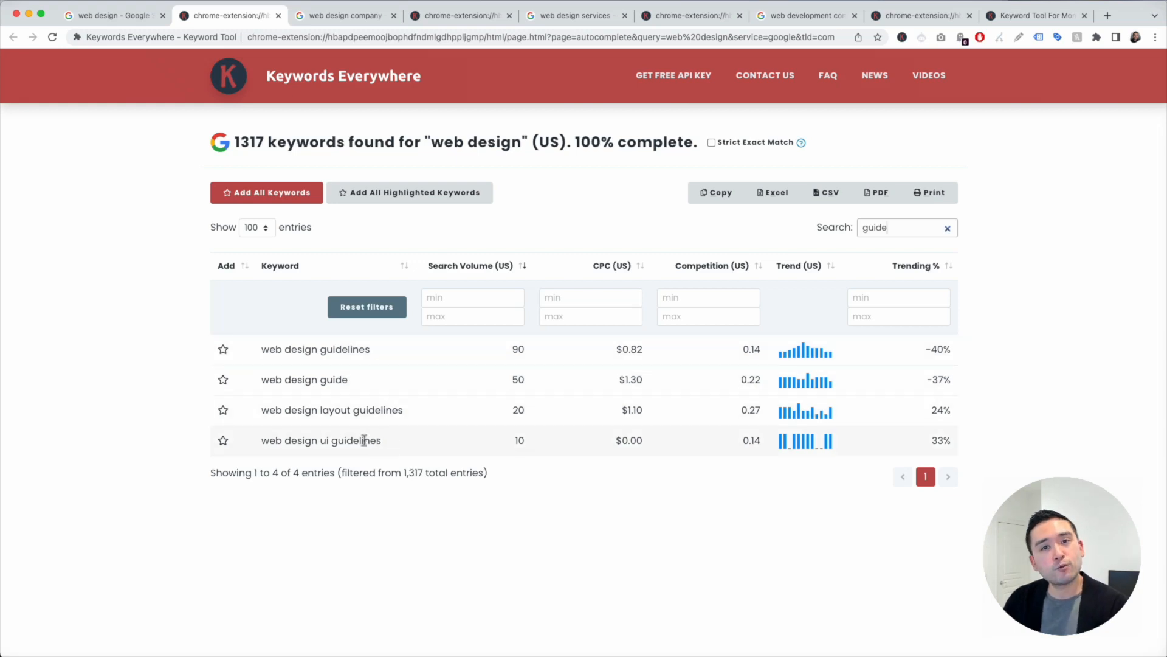
Step: Replace the keyword list's search term with "for"
click(838, 228)
text(for)
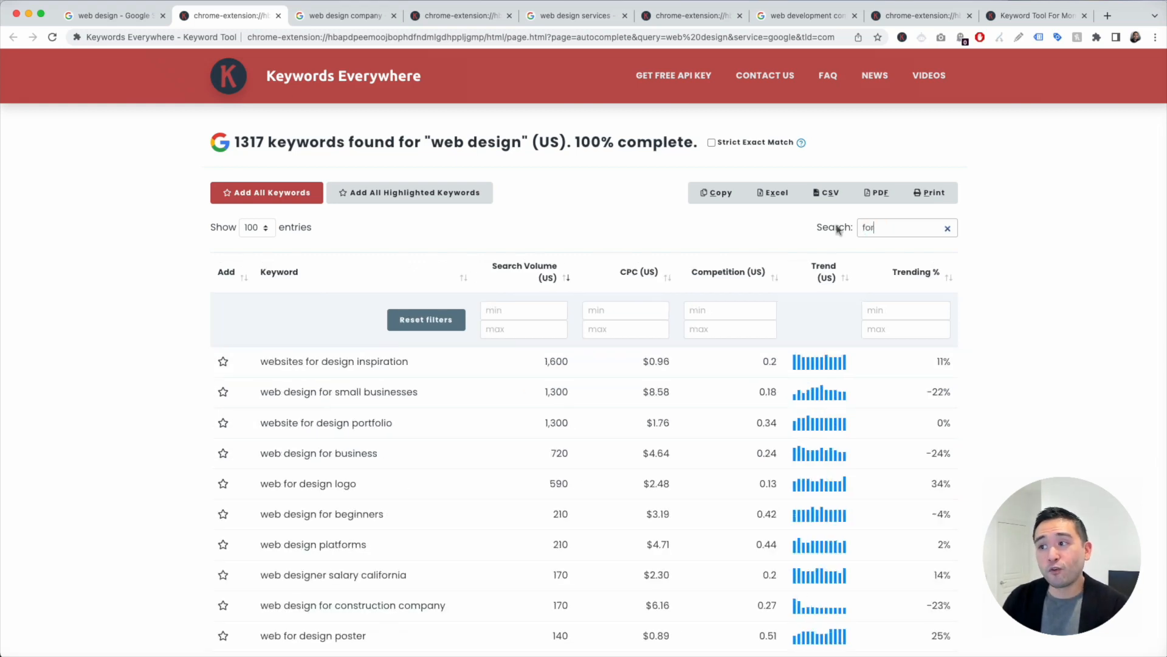
click(989, 235)
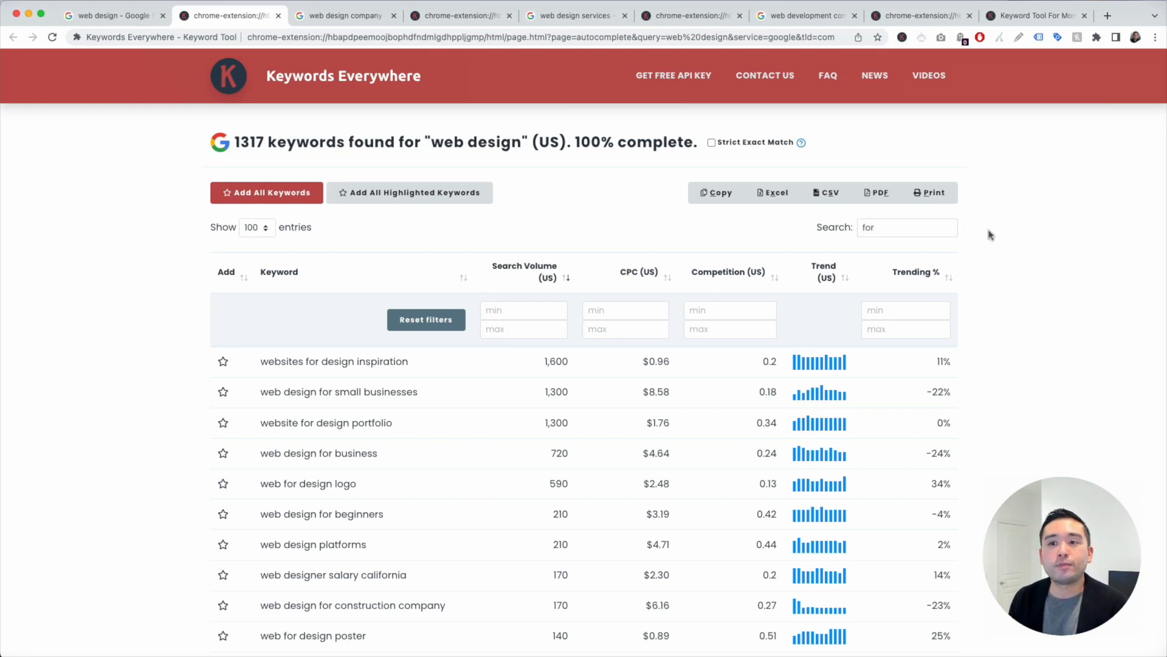
Step: Examine the "web design for" keywords for target audiences such as small businesses, construction company, artists and therapists
scroll(395, 353, down, 3)
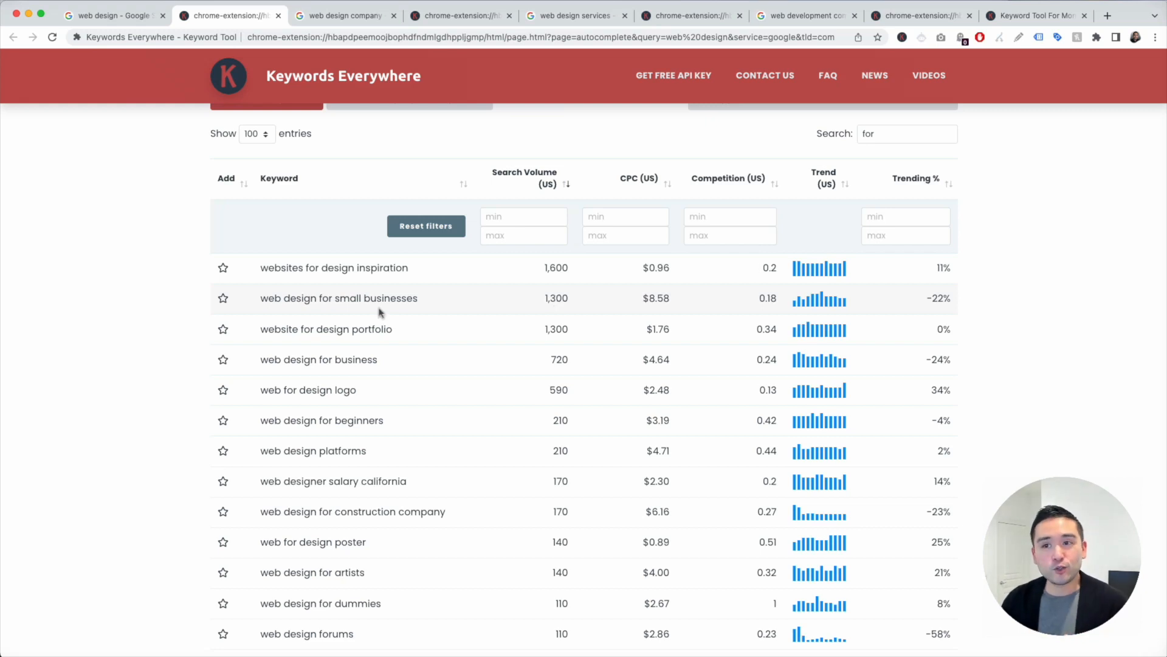
drag(260, 298, 421, 299)
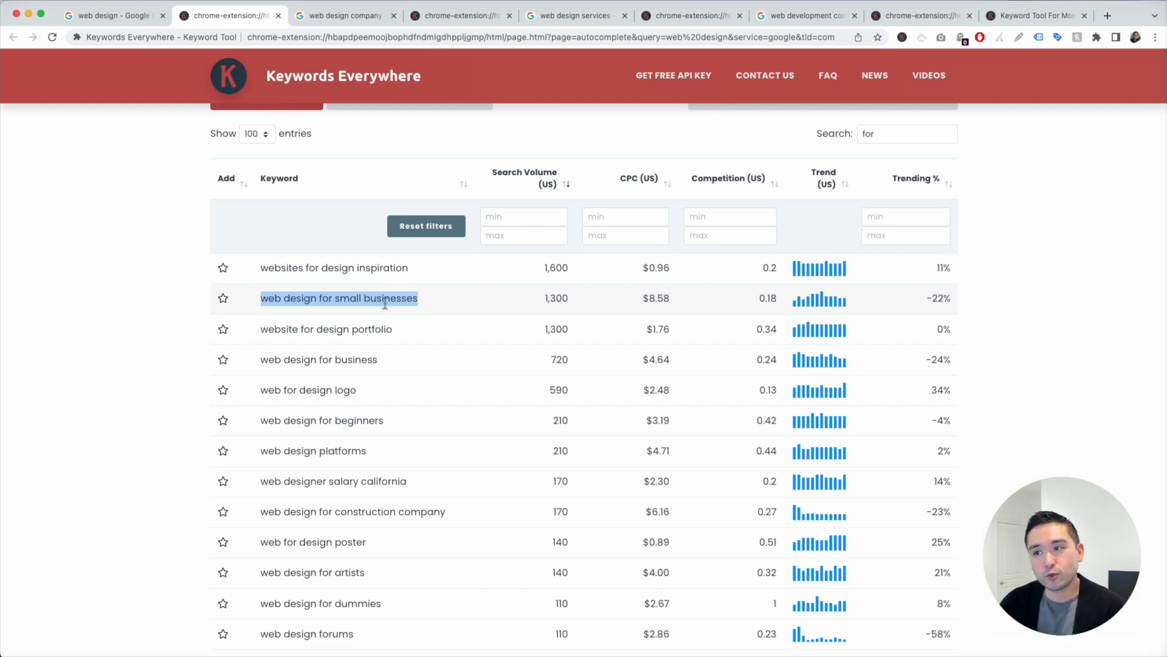
scroll(274, 344, down, 1)
drag(275, 343, 437, 345)
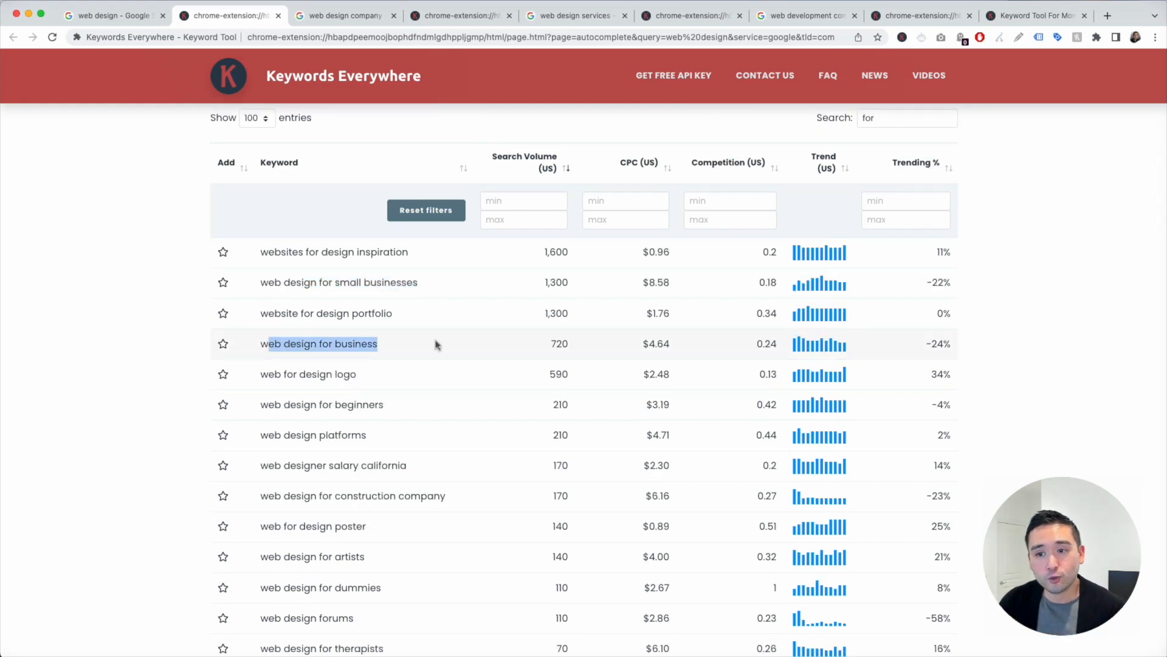
scroll(436, 341, down, 5)
drag(268, 363, 350, 369)
drag(268, 452, 404, 451)
drag(283, 302, 462, 303)
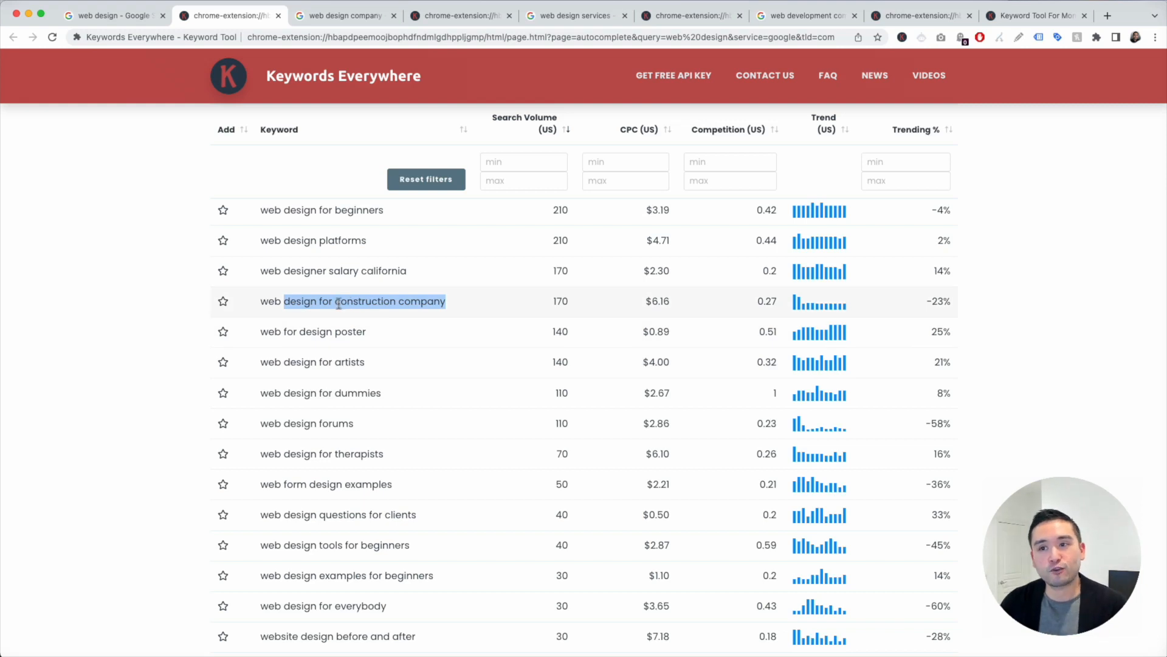
drag(336, 361, 389, 366)
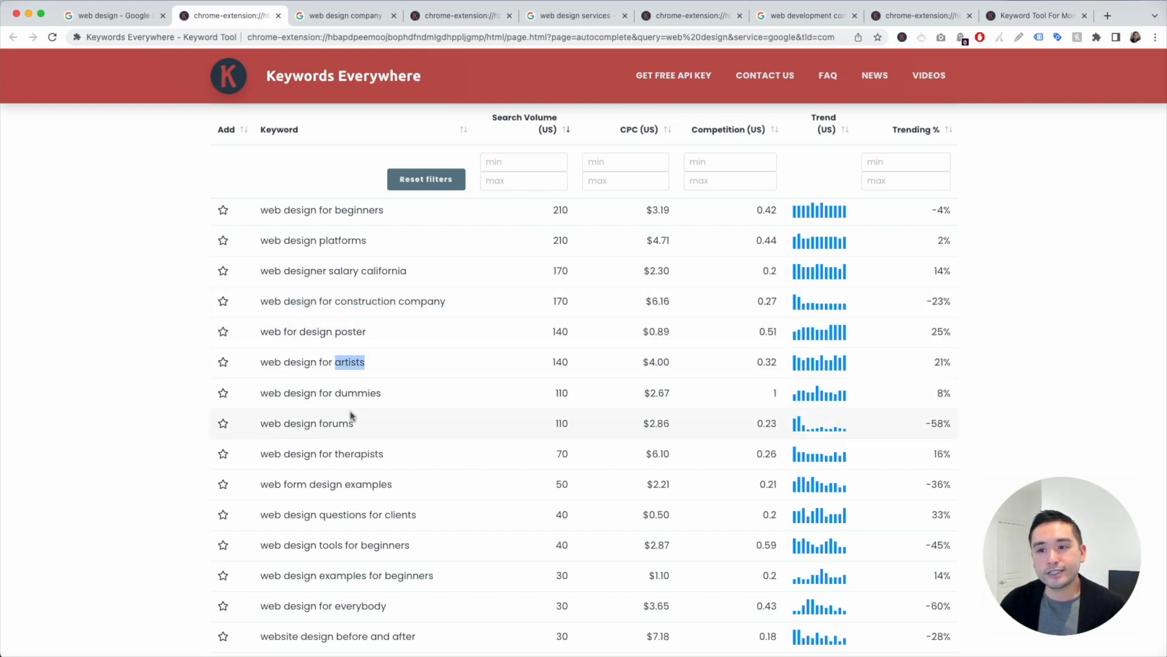
drag(339, 455, 409, 453)
scroll(425, 463, down, 5)
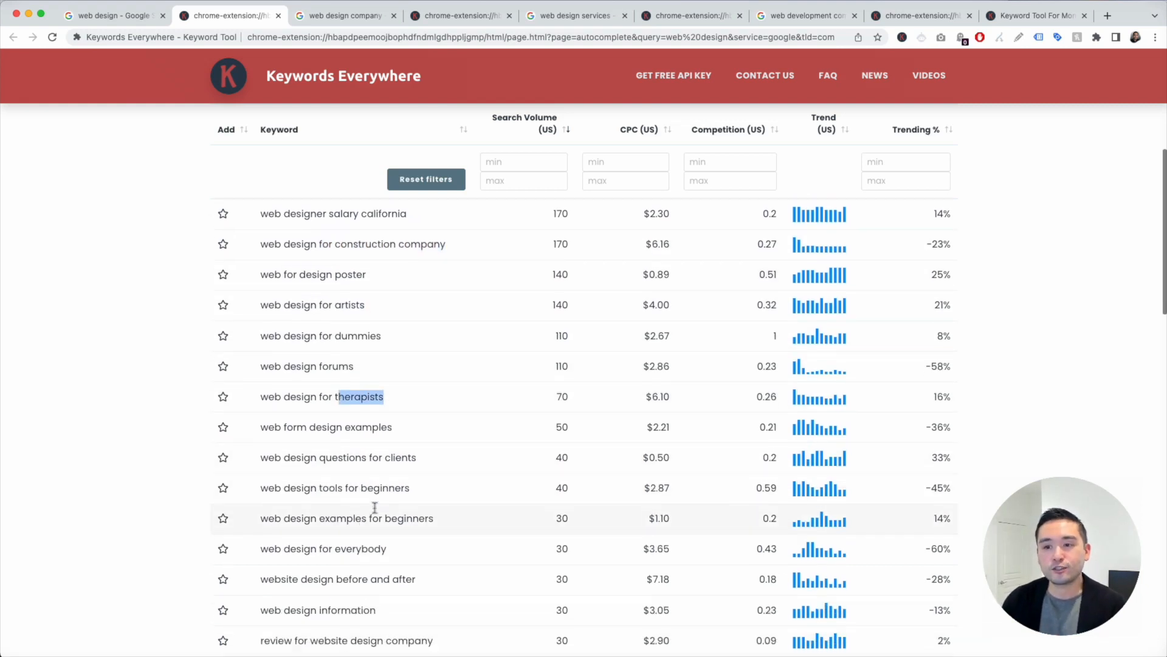
Step: Clear the "for" search term so the full "web design" keyword list is shown
scroll(375, 513, up, 5)
drag(879, 228, 838, 230)
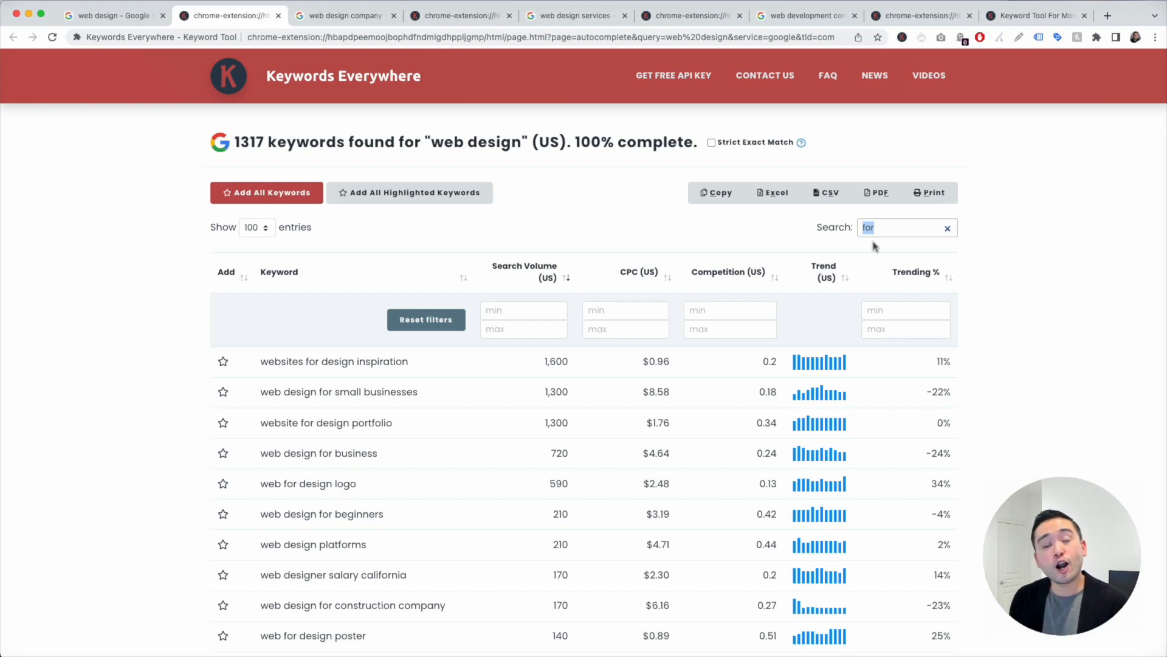
click(947, 228)
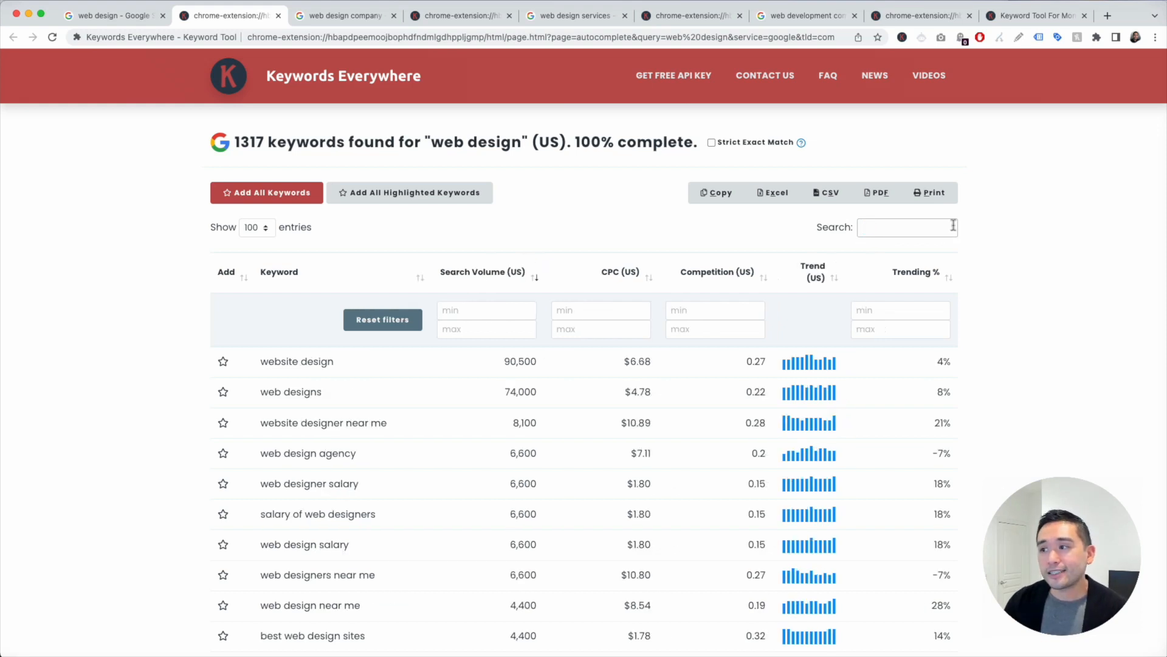
Step: Switch to the Excel workbook and copy the six keywords in A1:A6 of the Seed Keywords sheet
key(super+Tab)
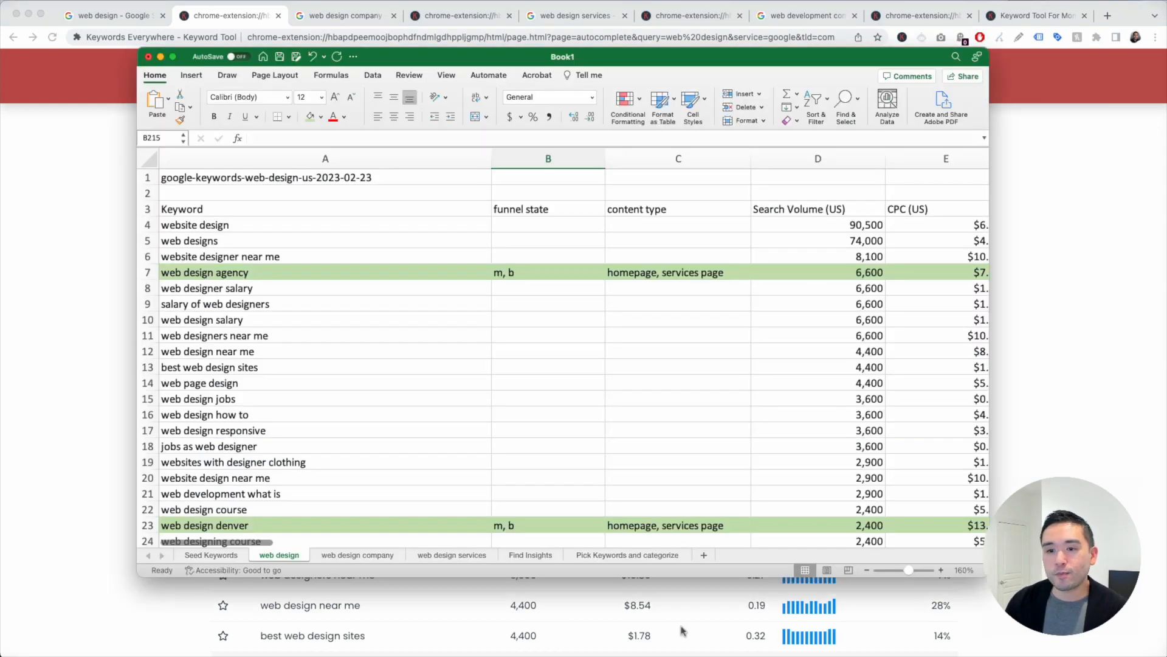
click(220, 557)
drag(237, 176, 241, 241)
key(super+c)
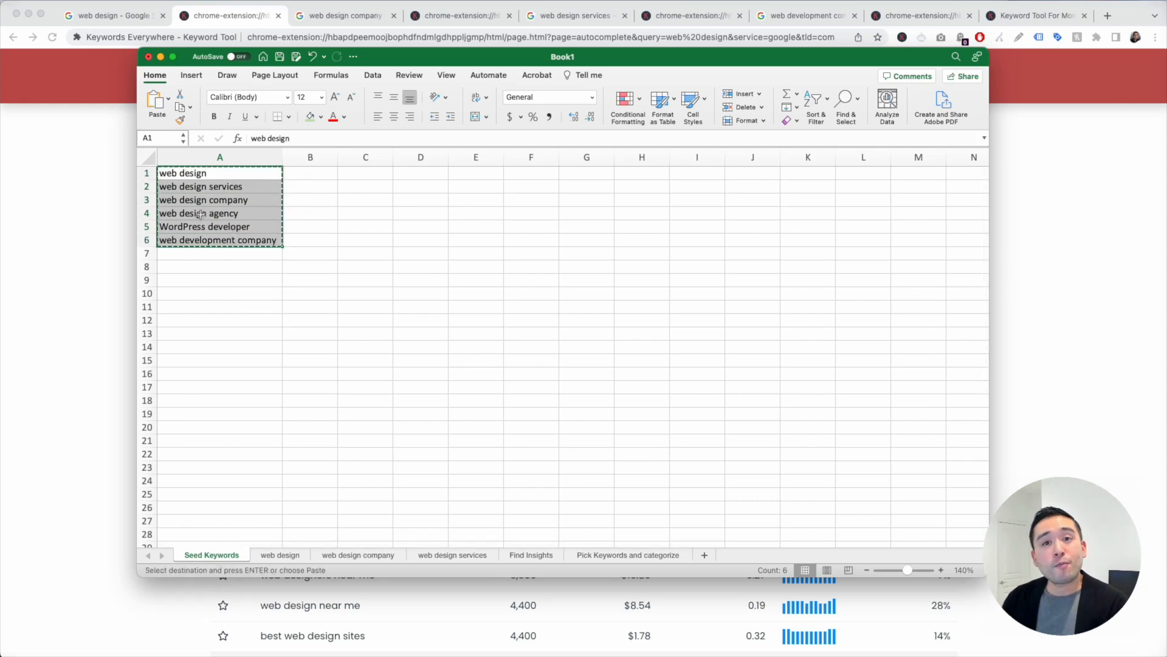
Step: Switch to the browser and get metrics for the copied seed keywords with the Keywords Everywhere Bulk Keywords Data tool
click(62, 214)
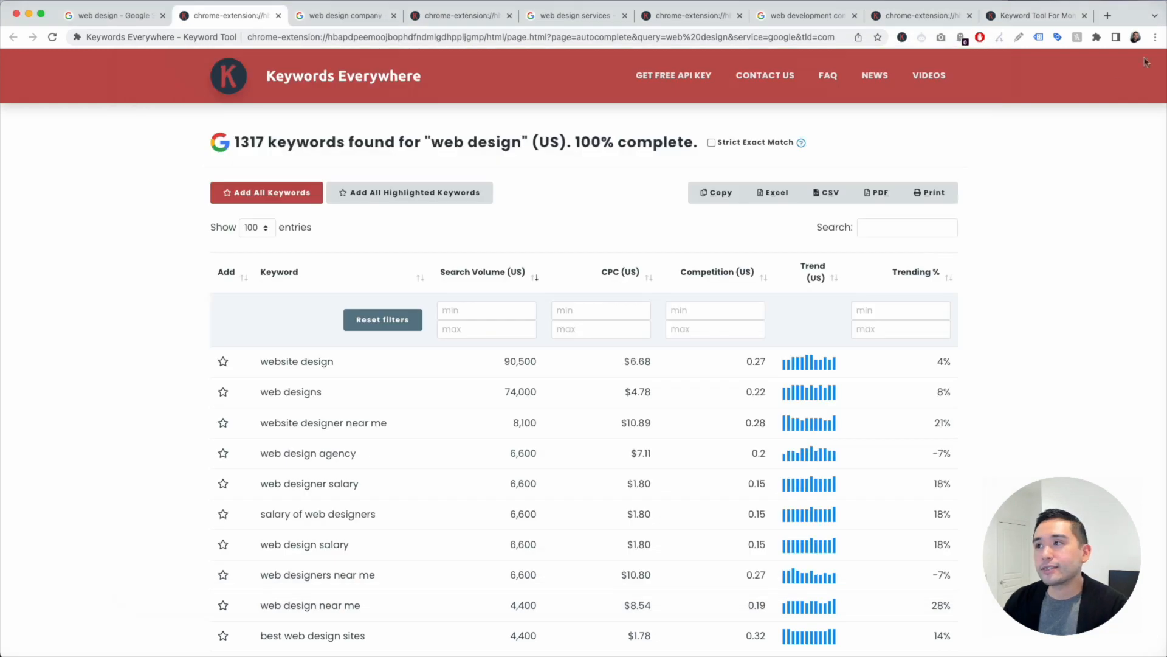
click(902, 38)
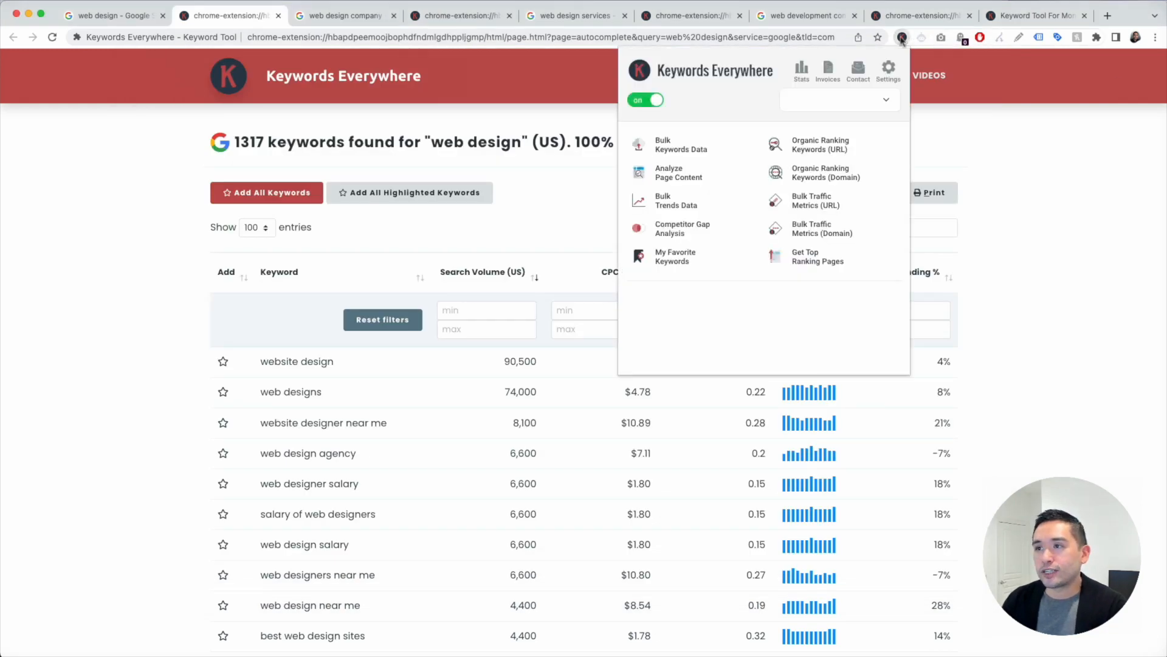
click(671, 150)
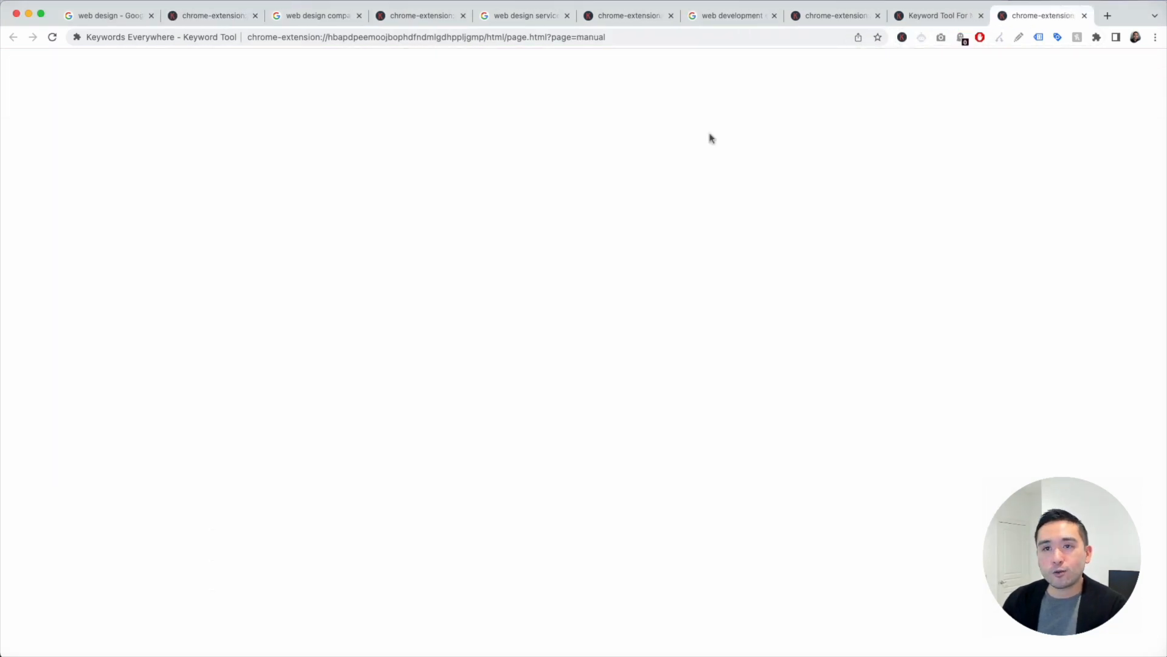
click(425, 284)
key(super+v)
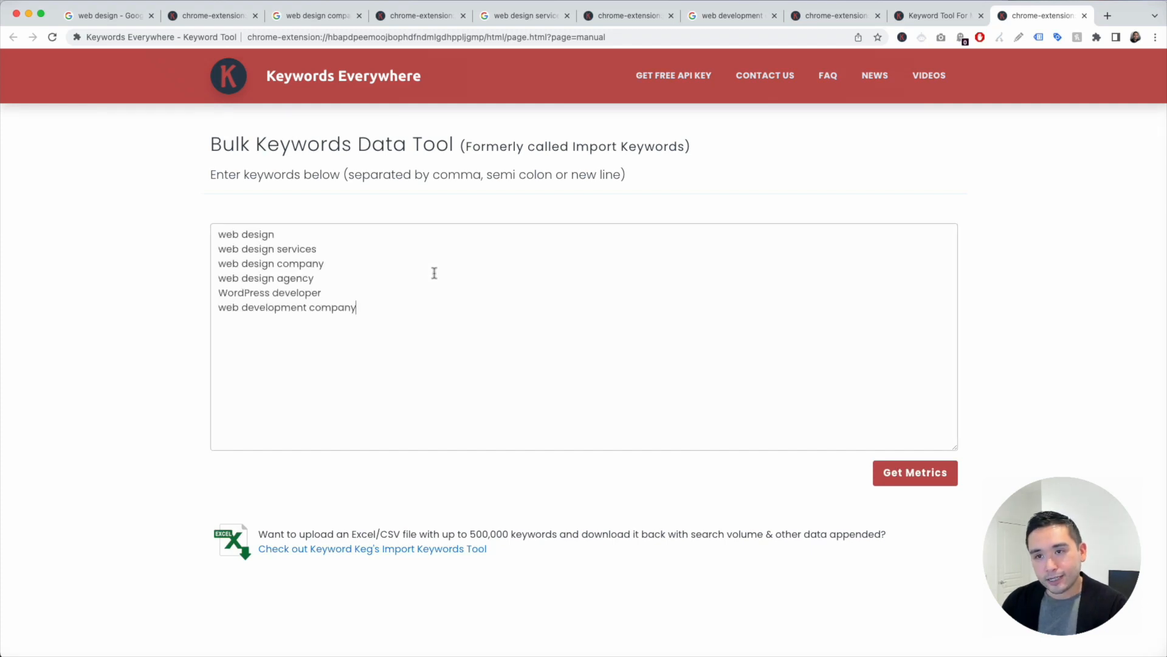
click(898, 473)
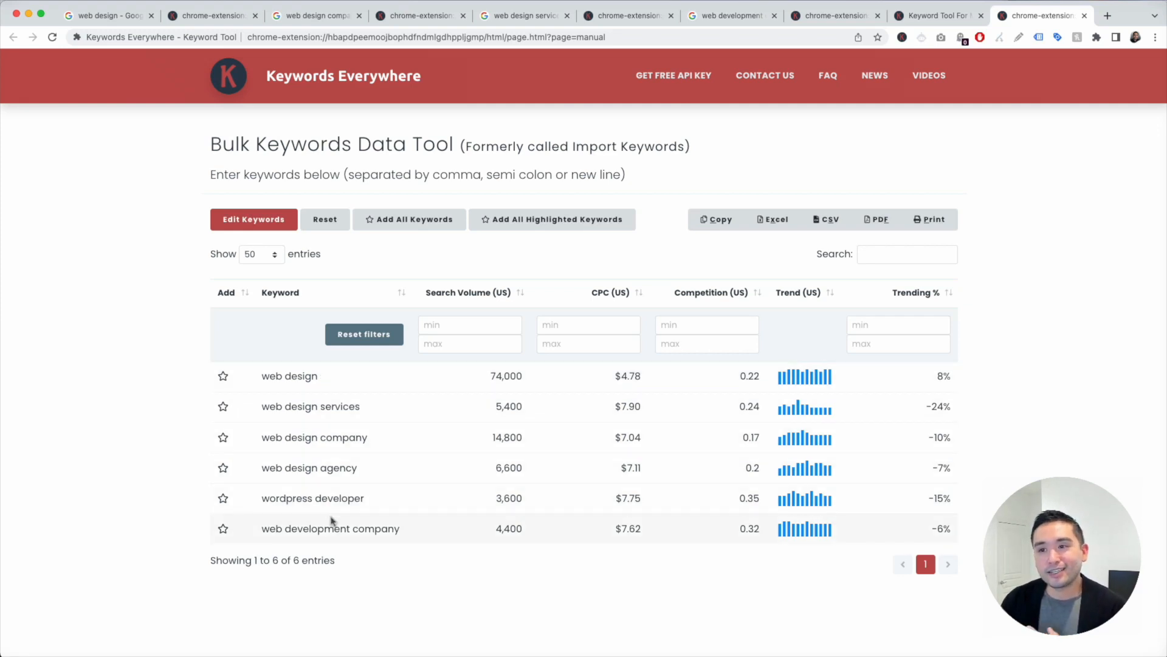
Step: Sort the seed keywords by highest search volume and compare the volumes of "web design", "web design company" and "wordpress developer"
click(521, 294)
click(522, 293)
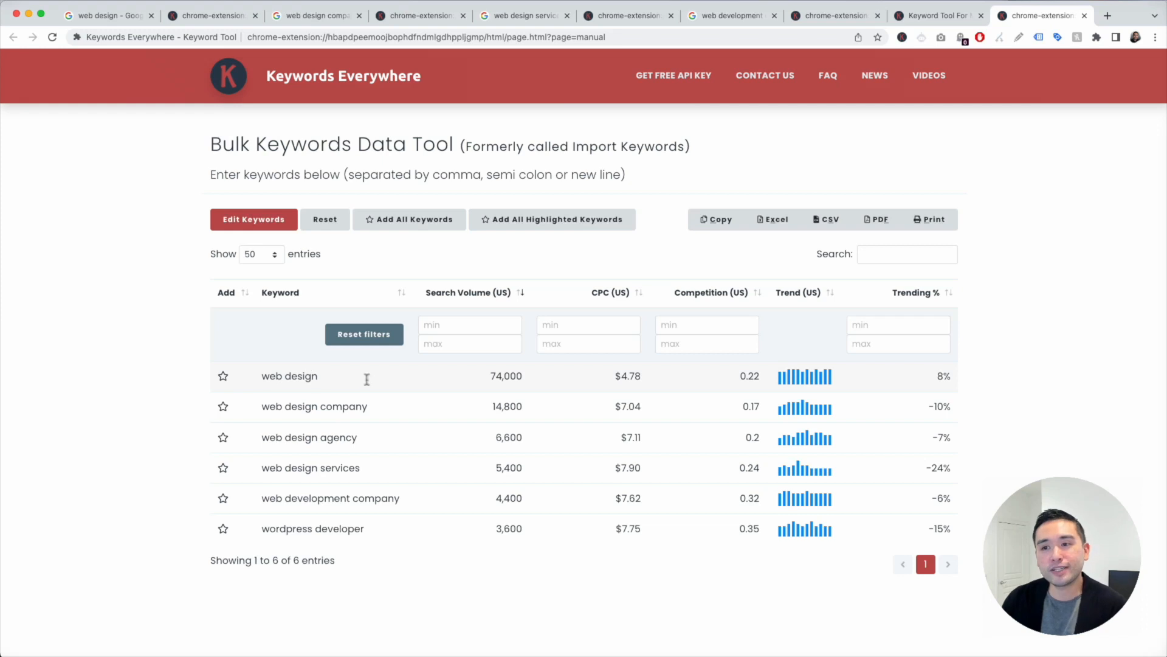
drag(491, 376, 533, 381)
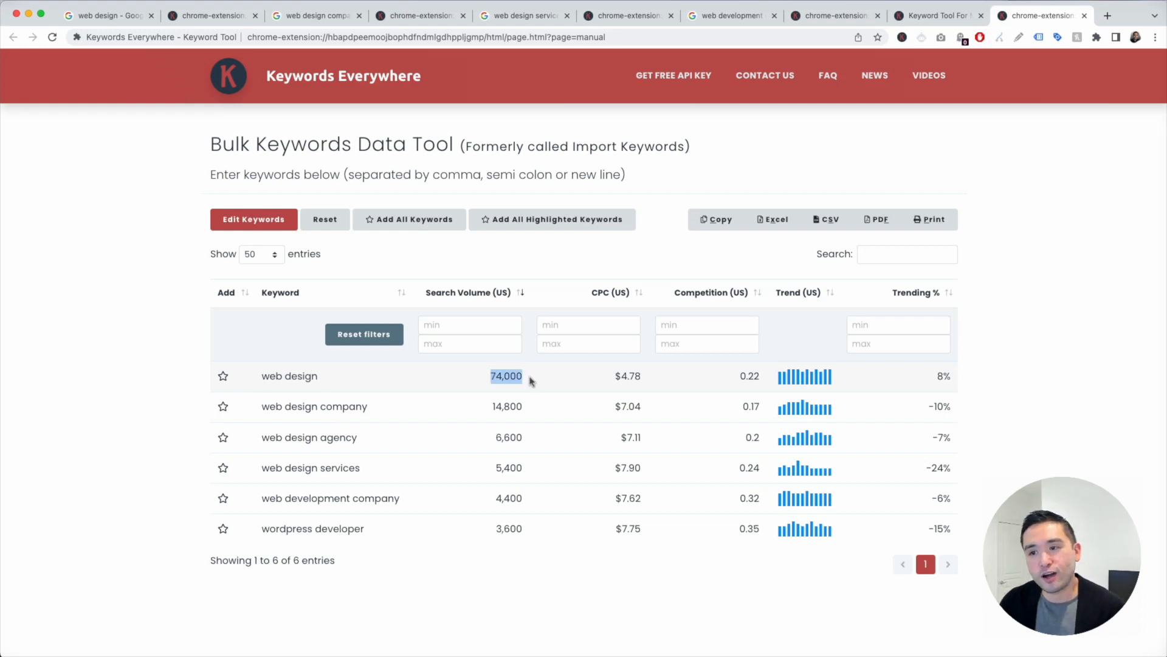
drag(263, 409, 521, 391)
click(519, 402)
drag(534, 527, 369, 409)
click(268, 406)
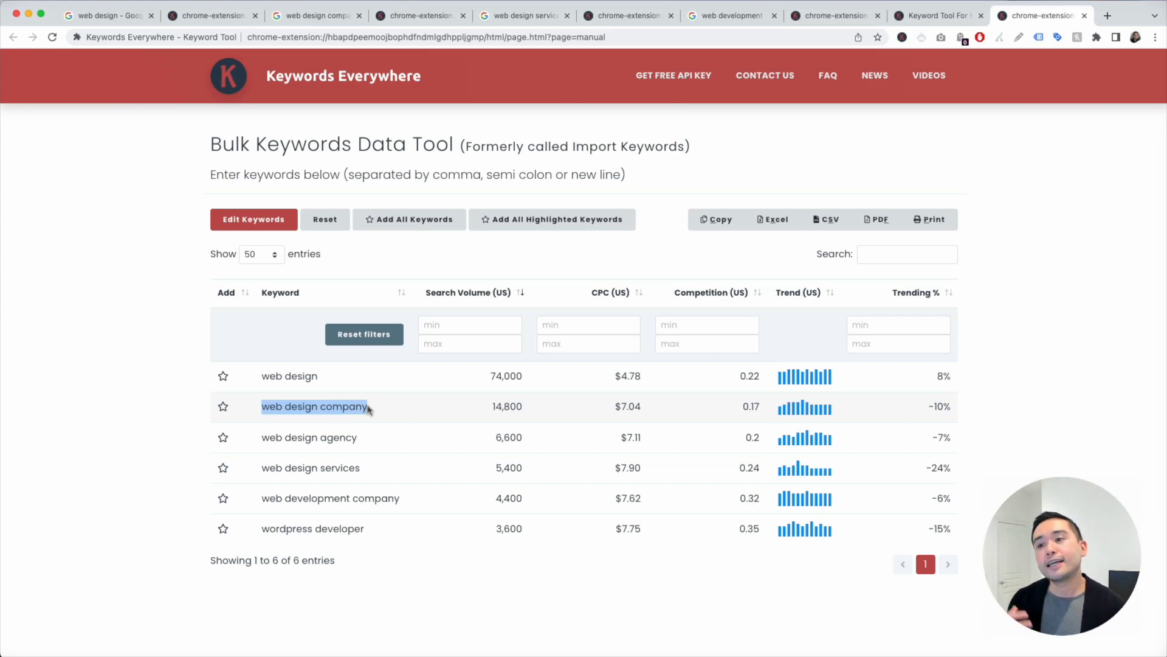
drag(493, 410, 525, 409)
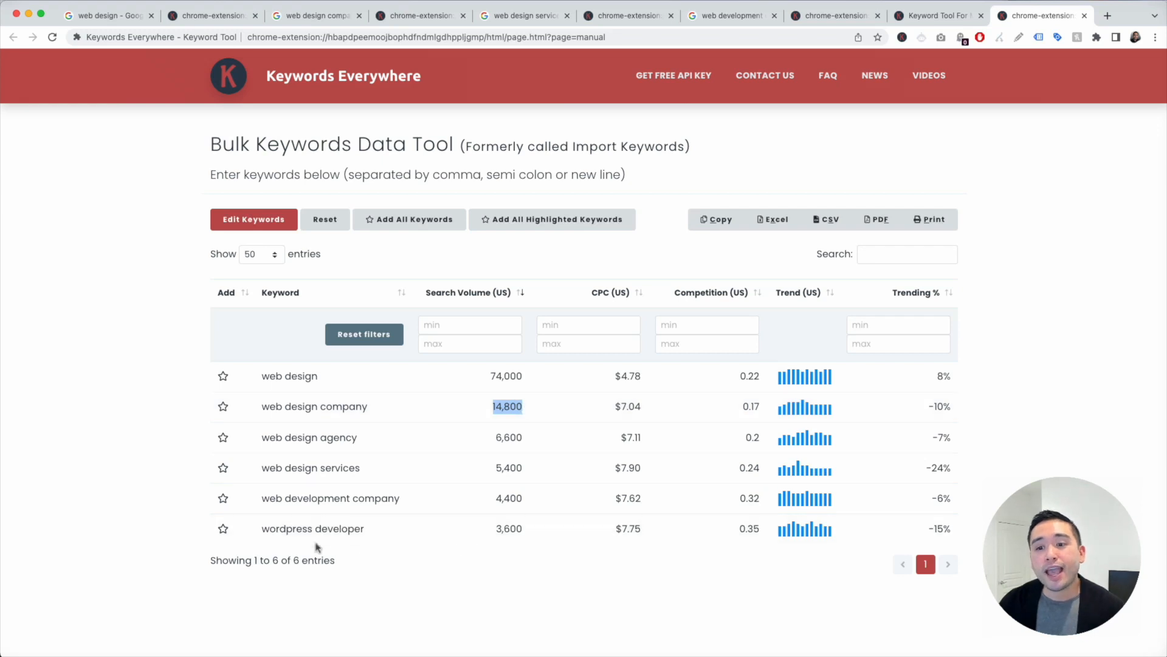
drag(261, 528, 422, 536)
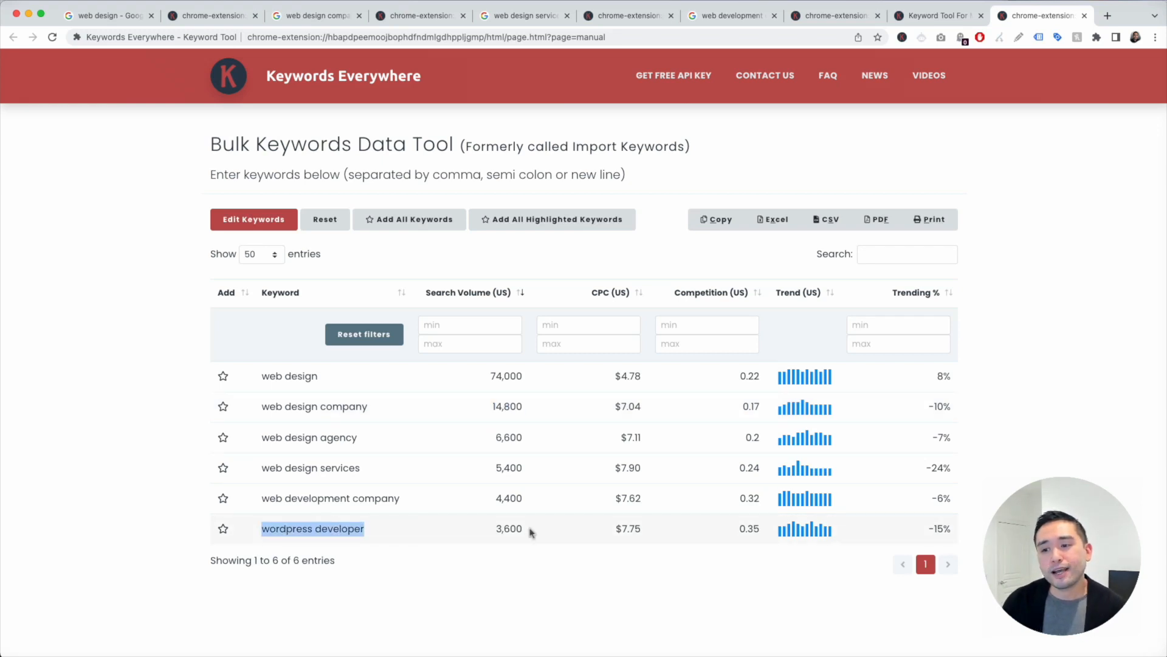
drag(530, 530, 309, 525)
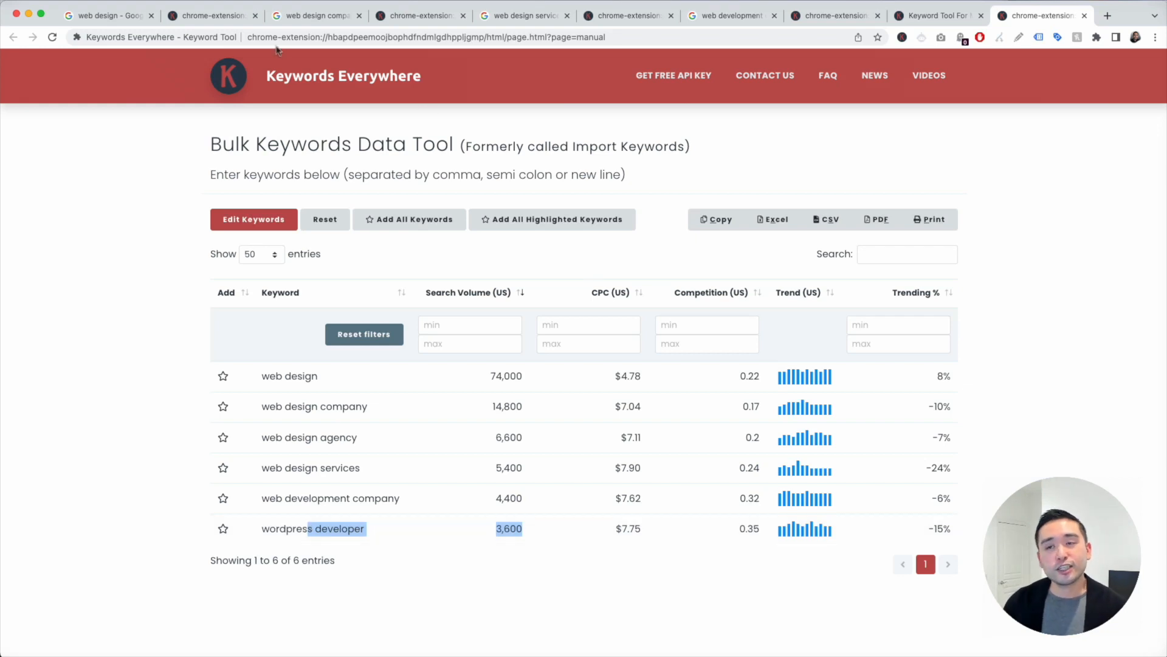
click(463, 236)
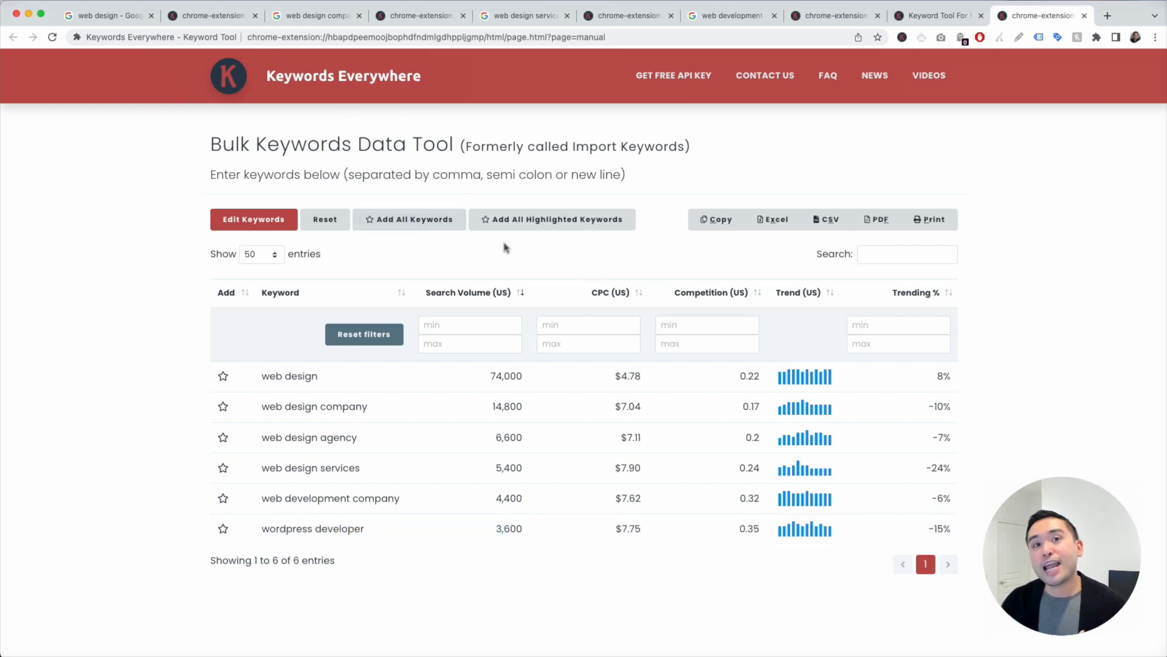
Step: Switch back to the Excel workbook's Seed Keywords sheet and deselect the seed keyword list
key(super+Tab)
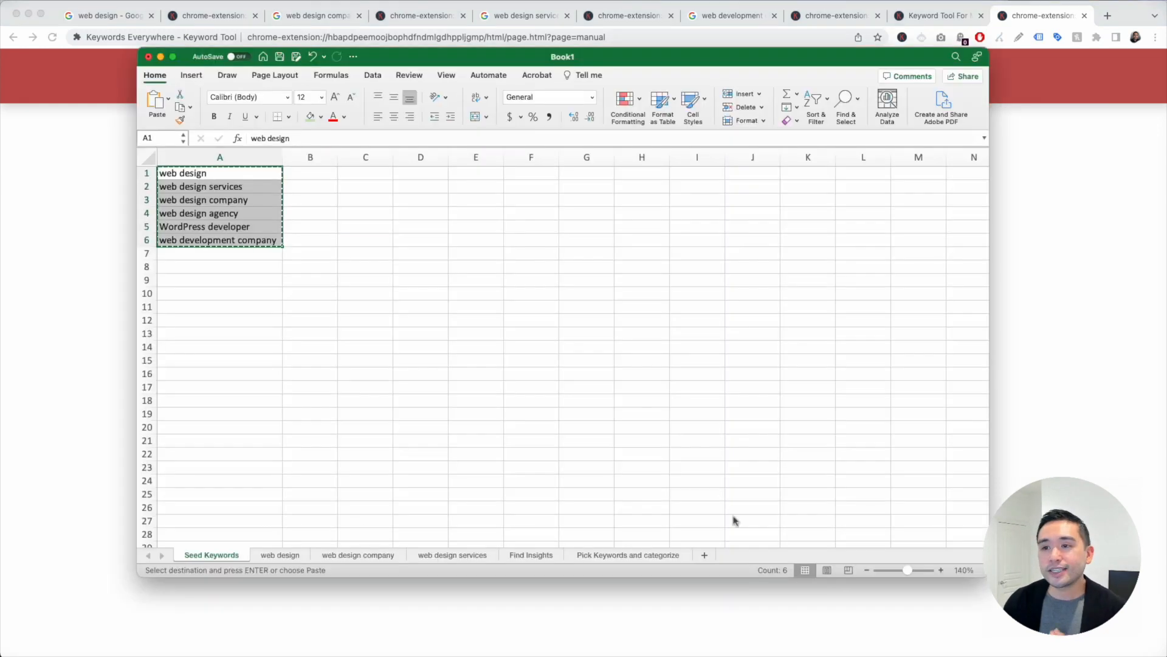
click(529, 283)
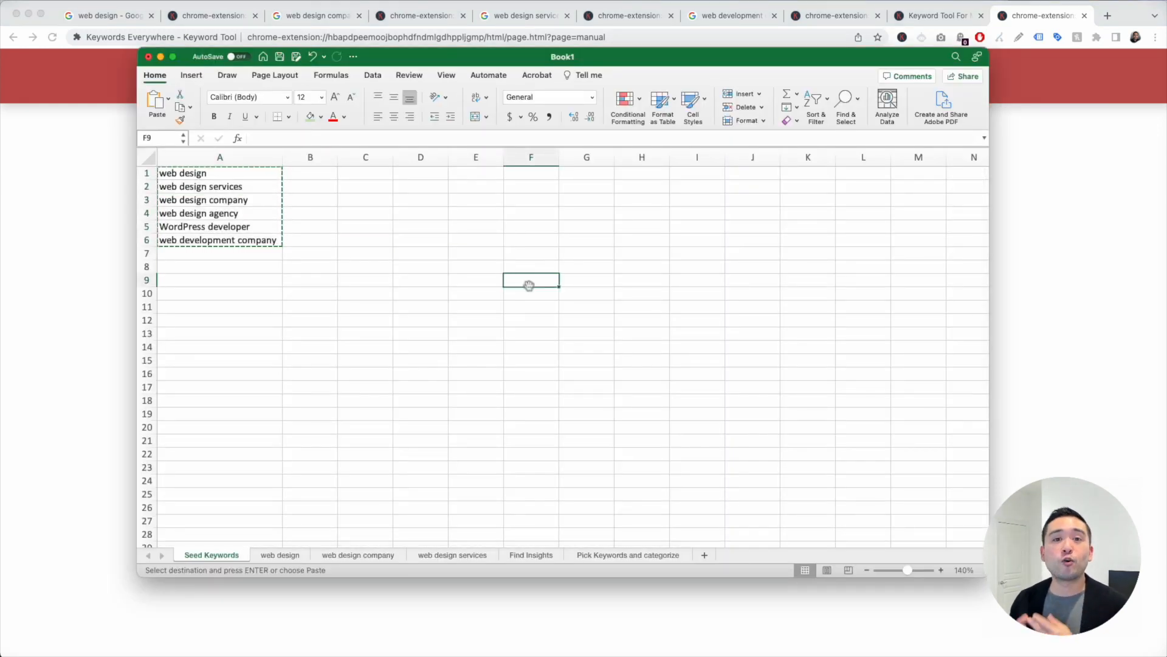